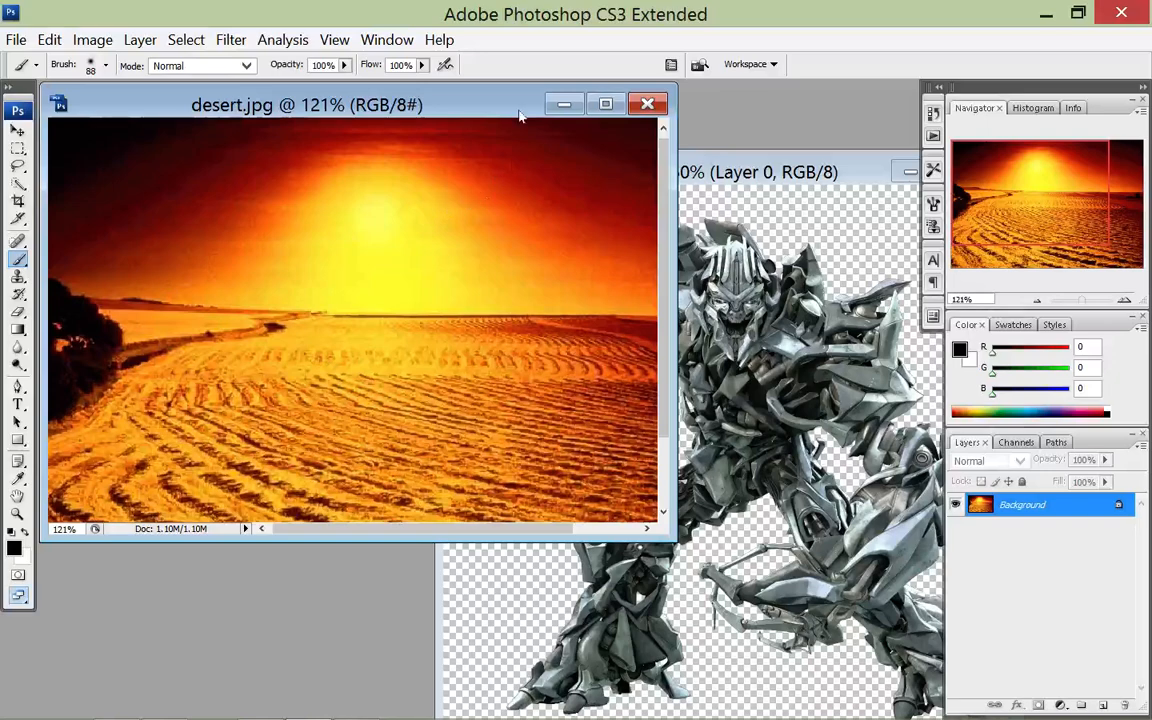
- Show megatron1.png in a maximised window and examine the robot's details and transparent background up close
left_click(745, 172)
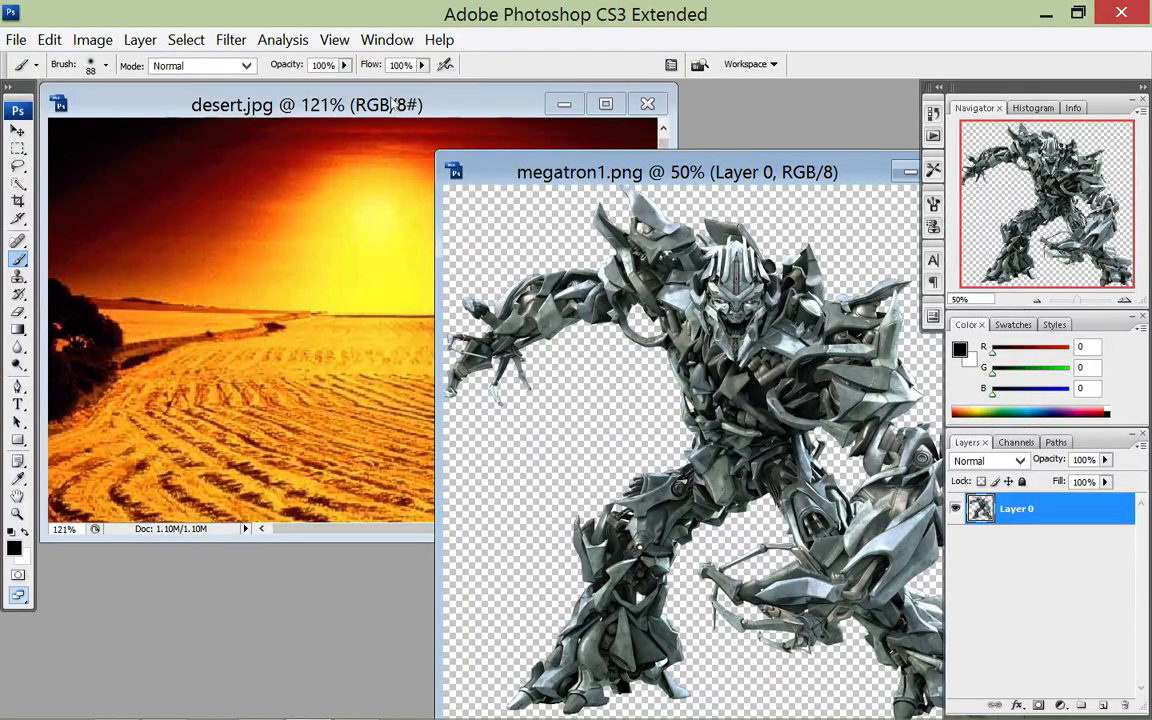
left_click_drag(600, 172, 626, 113)
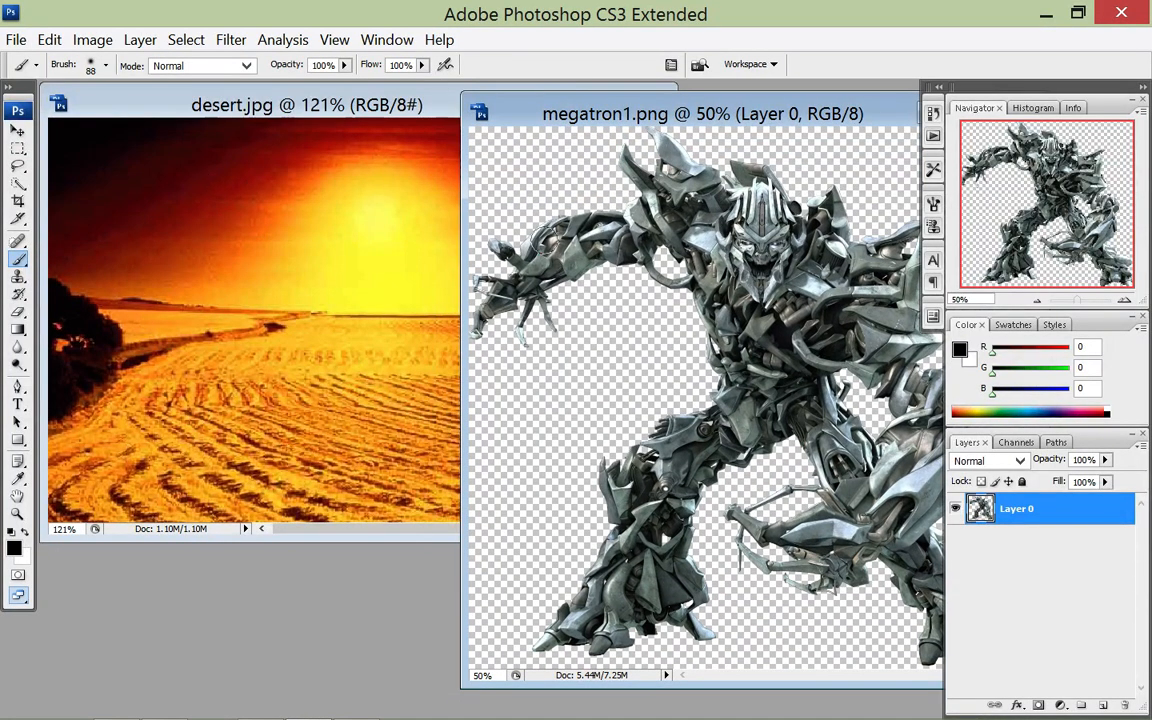
left_click(238, 97)
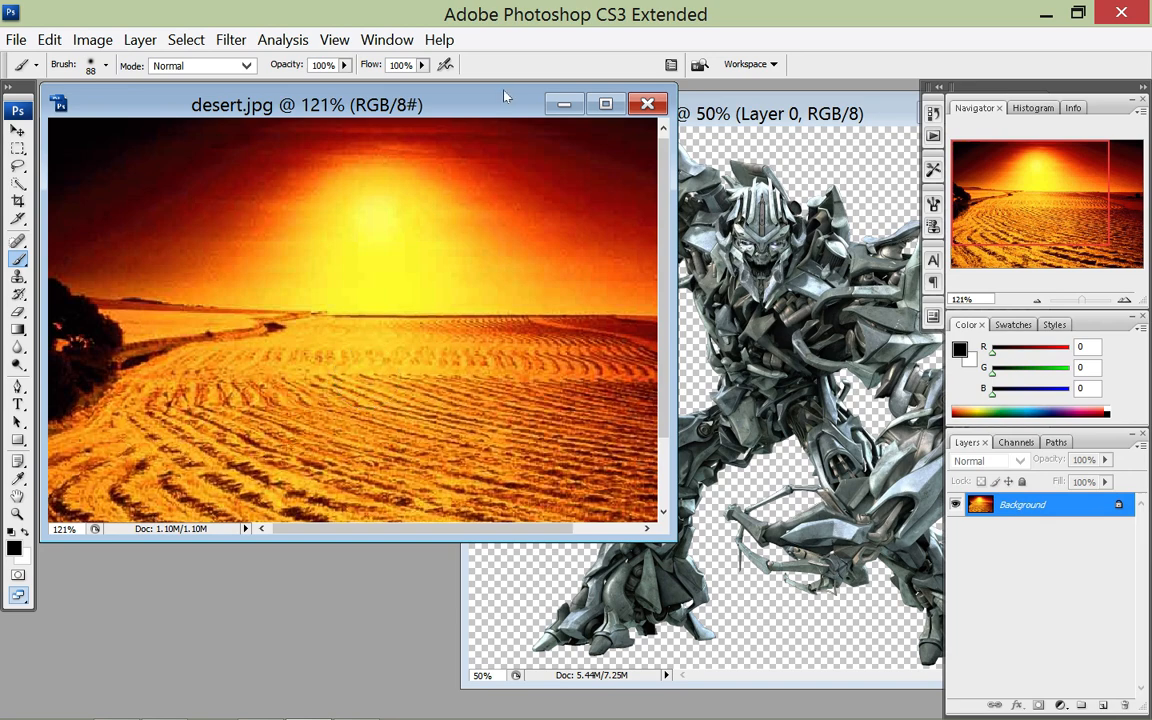
left_click_drag(764, 107, 512, 121)
double_click(511, 121)
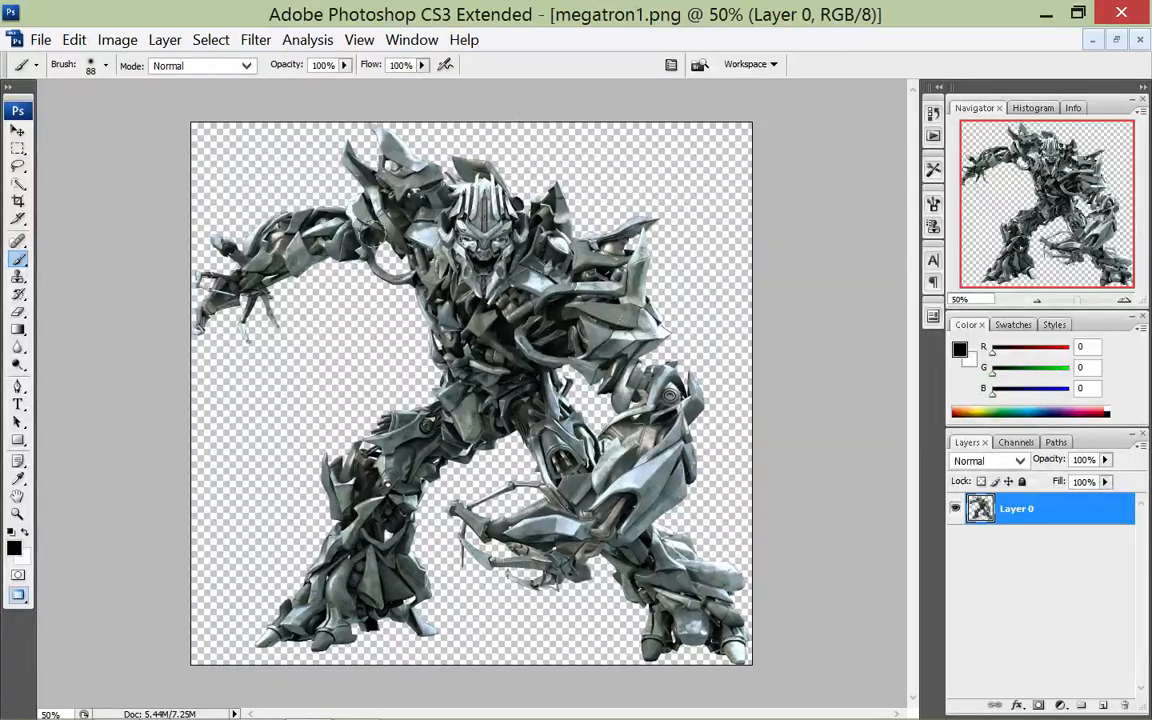
scroll(348, 275, "up", 10)
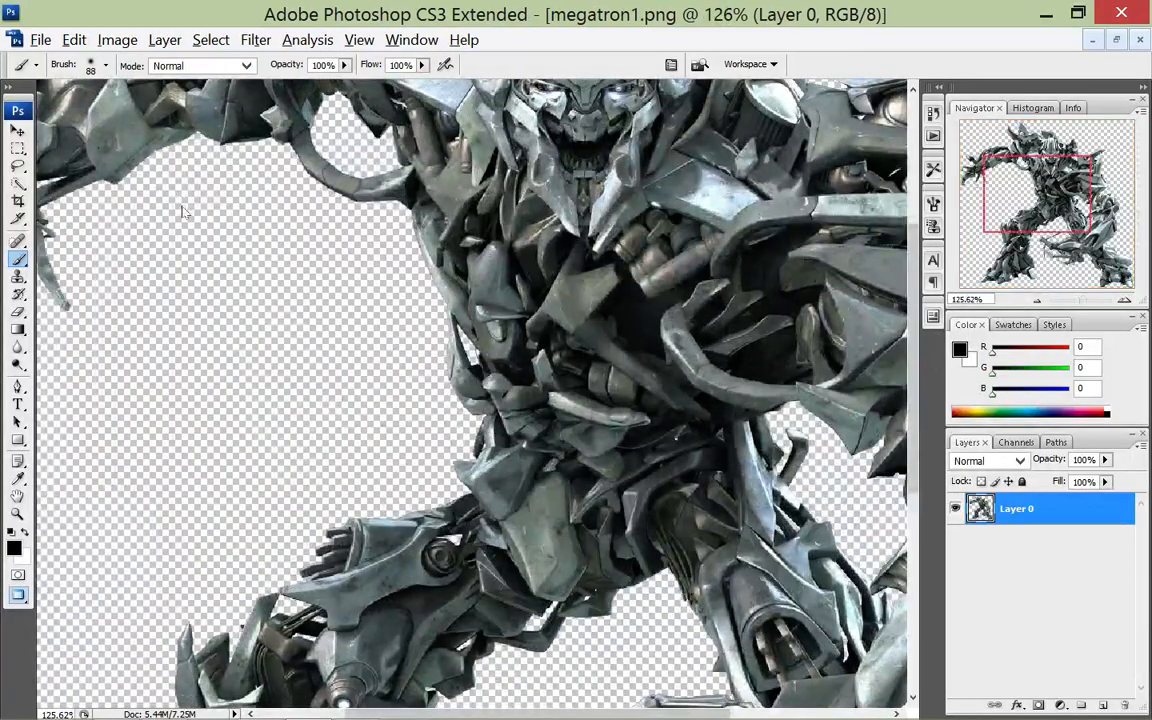
scroll(190, 205, "down", 4)
scroll(828, 167, "up", 5)
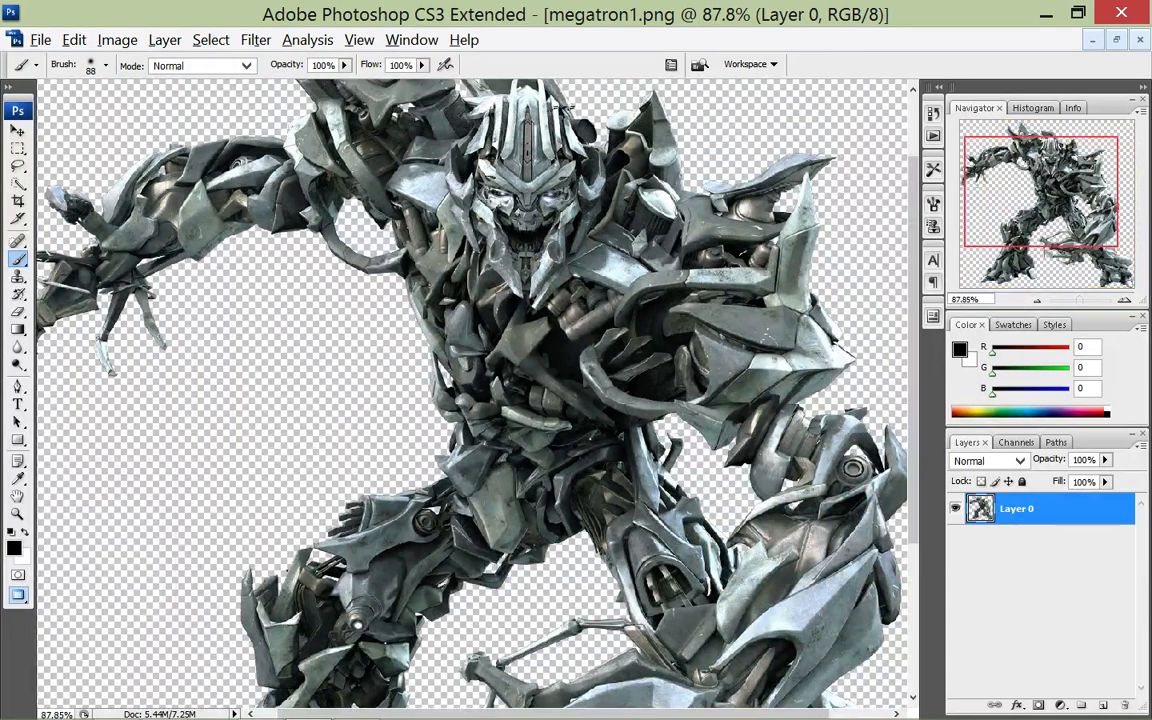
scroll(790, 195, "up", 2)
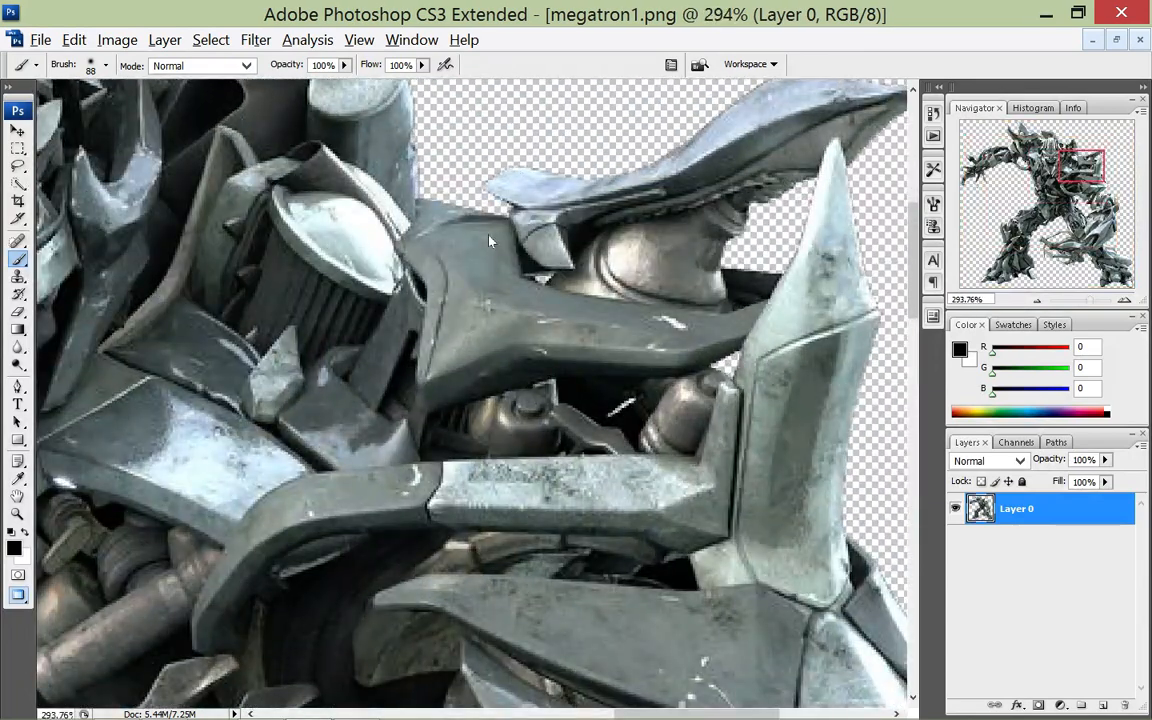
scroll(490, 254, "down", 8)
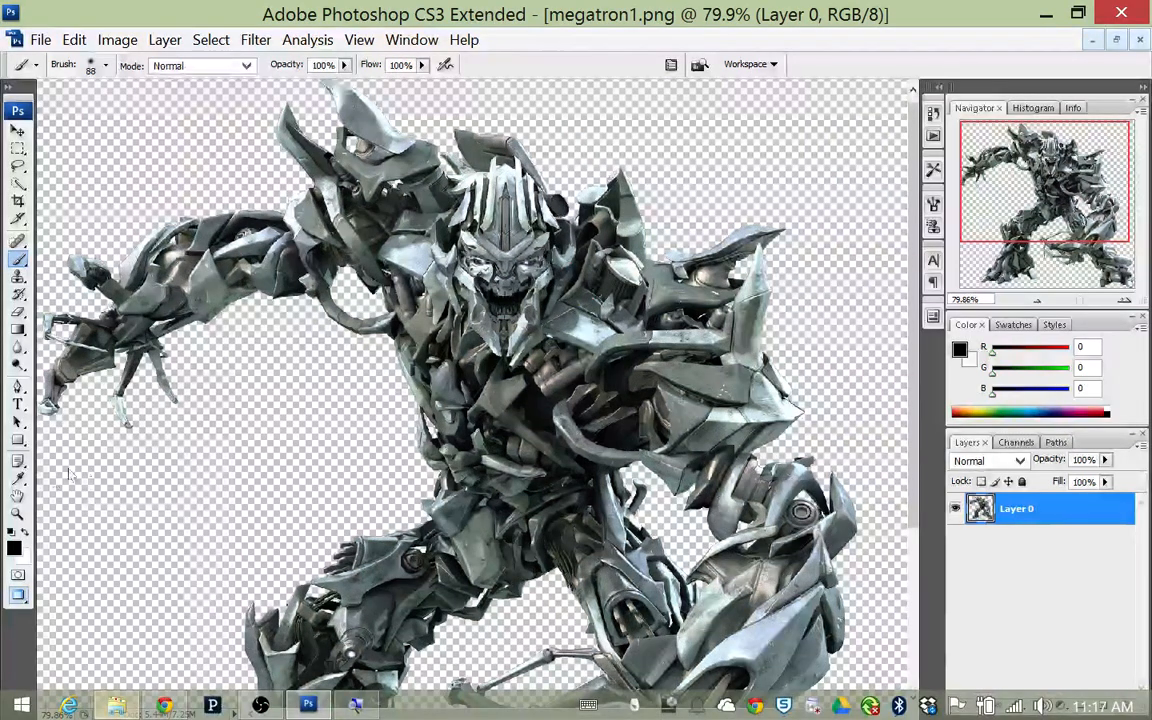
- Switch to Chrome, return the megatron image search to its unfiltered results, and reveal the color filter options
left_click(165, 705)
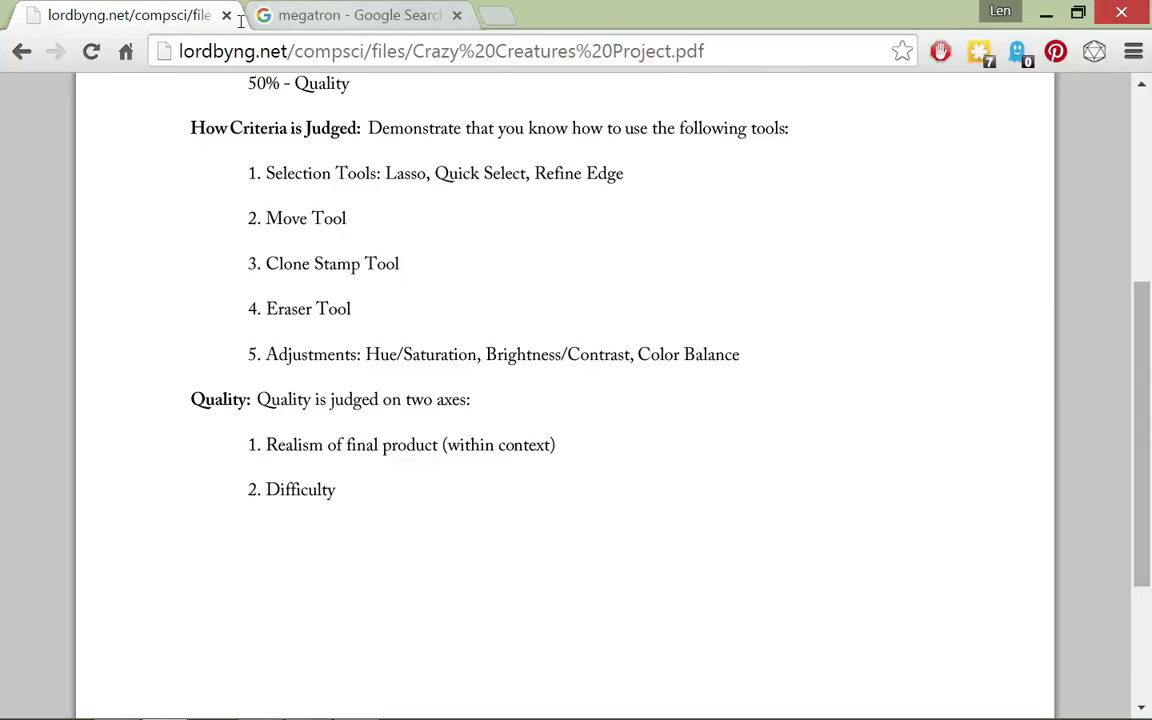
left_click(340, 15)
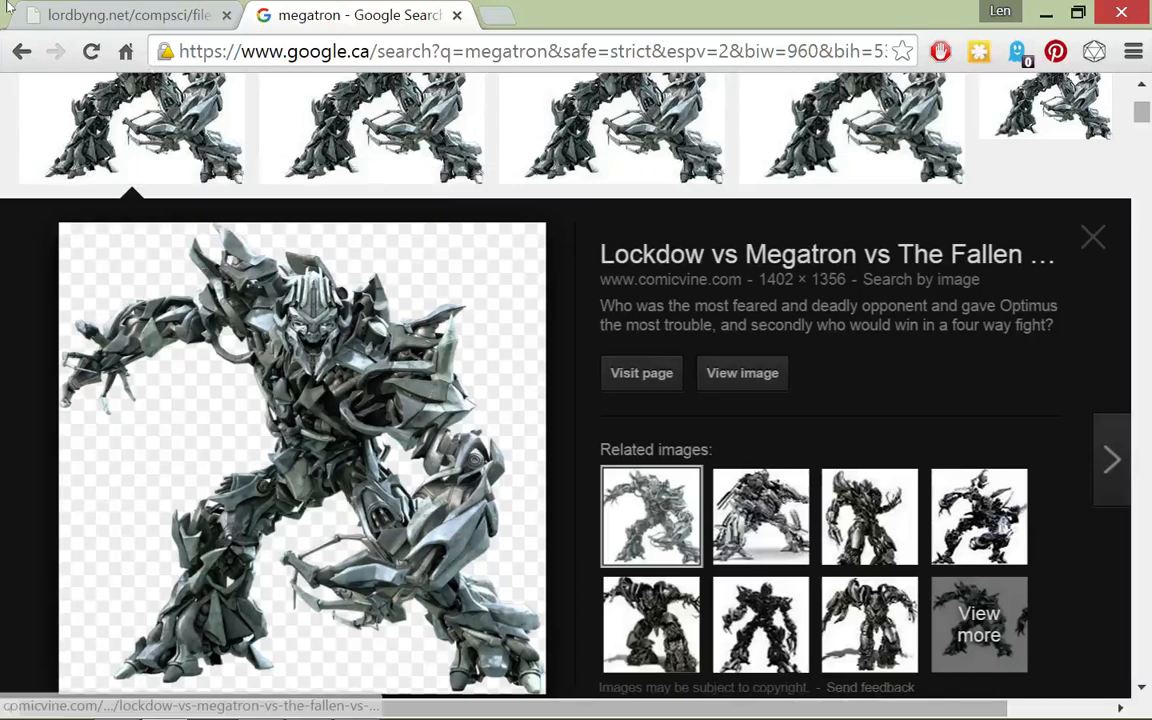
left_click(20, 45)
left_click(20, 47)
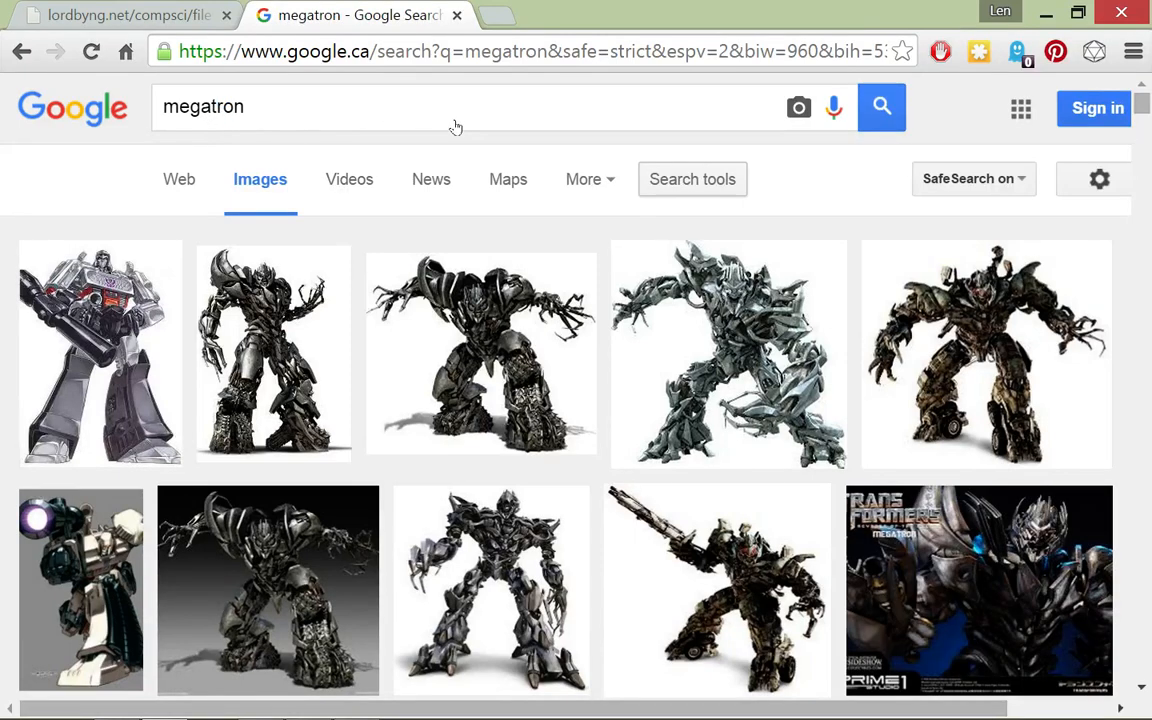
left_click(682, 181)
left_click(284, 243)
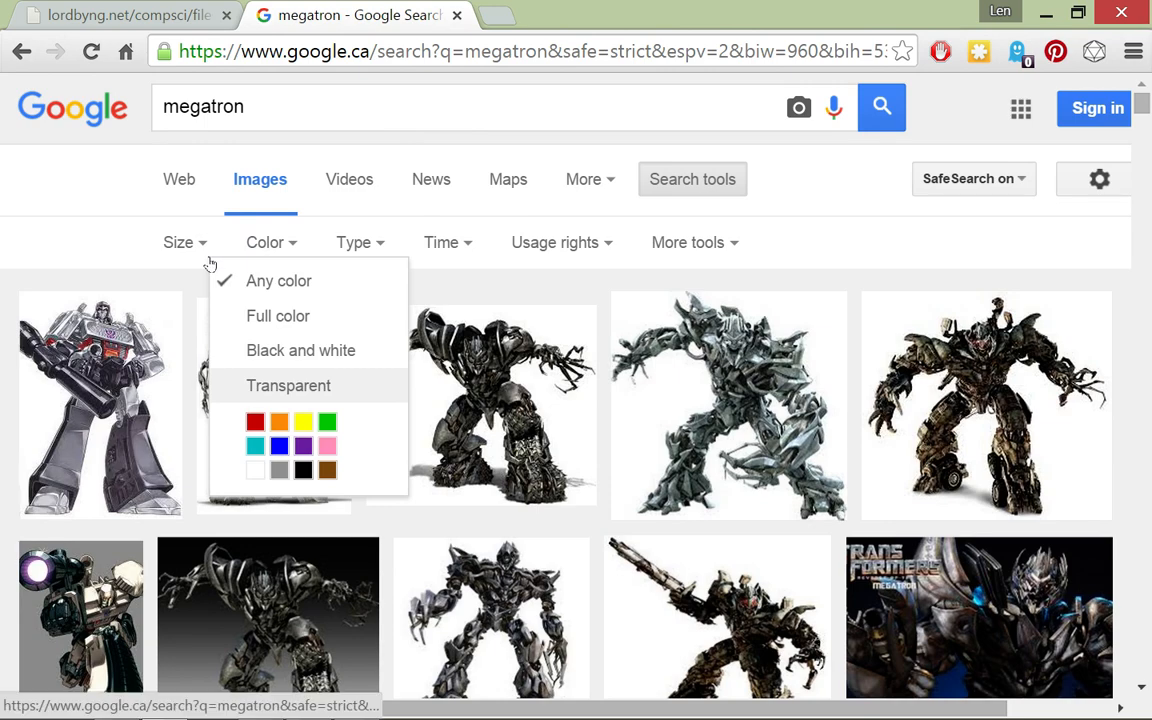
left_click(219, 103)
type("png")
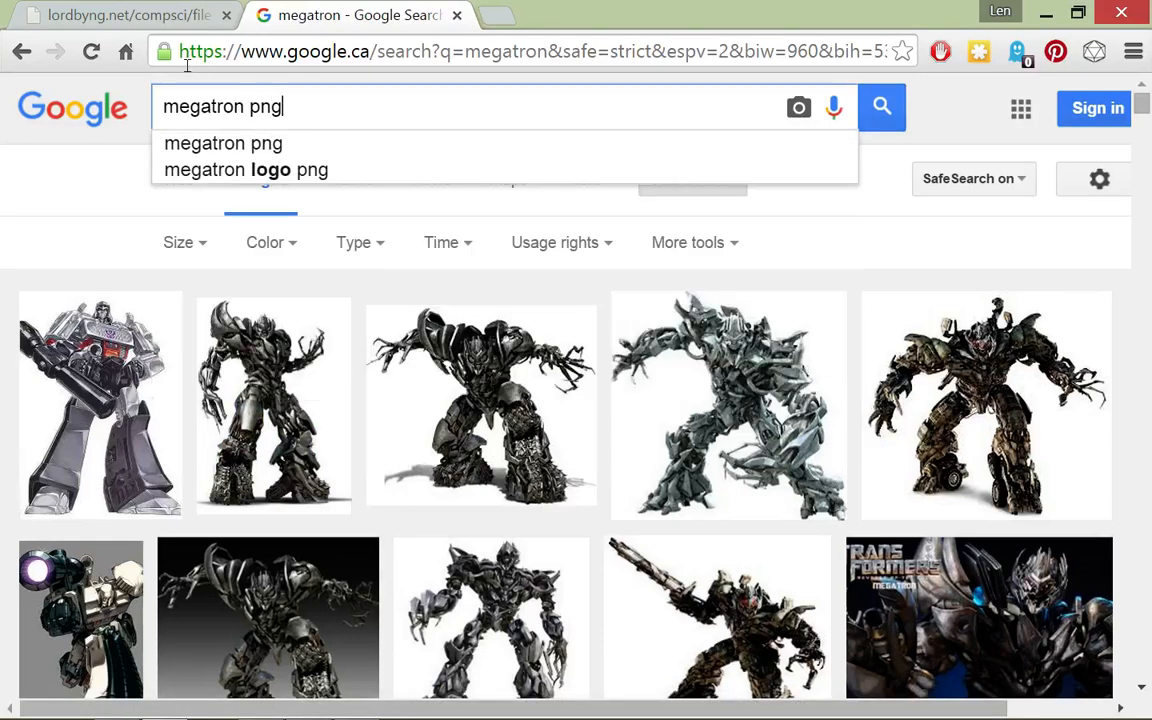
key("BackSpace")
key("BackSpace")
key("BackSpace")
key("BackSpace")
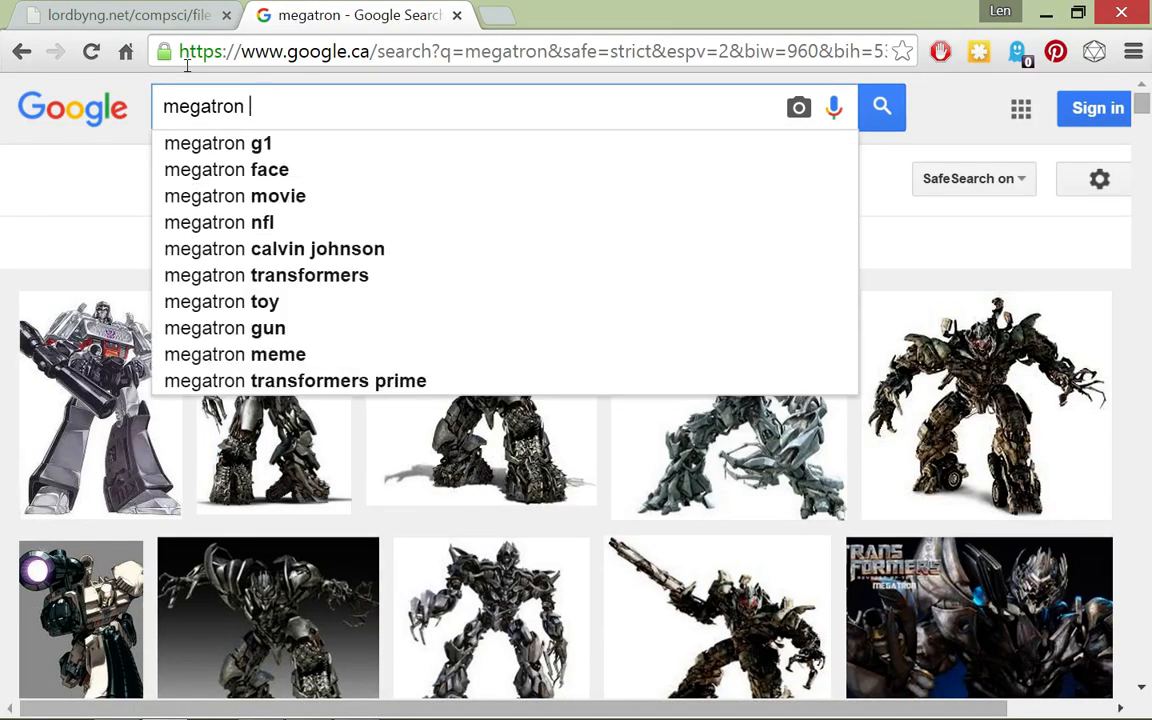
left_click(950, 131)
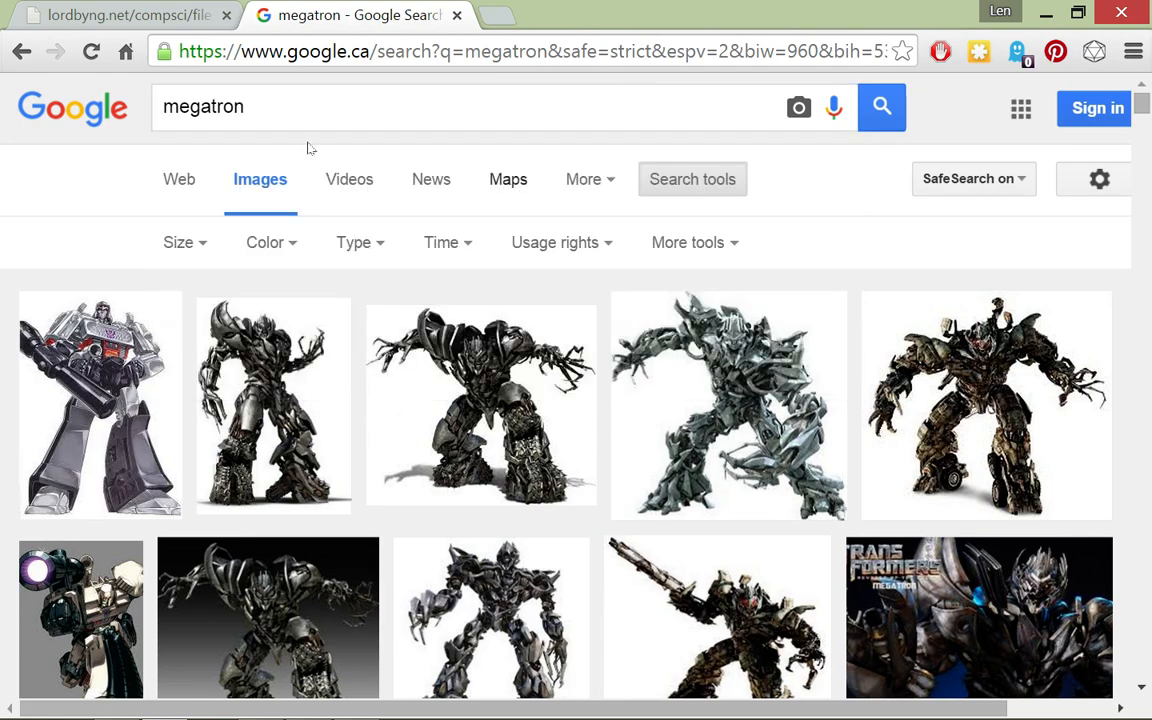
- Filter the megatron images by the Transparent color option and browse the matching pictures
left_click(270, 242)
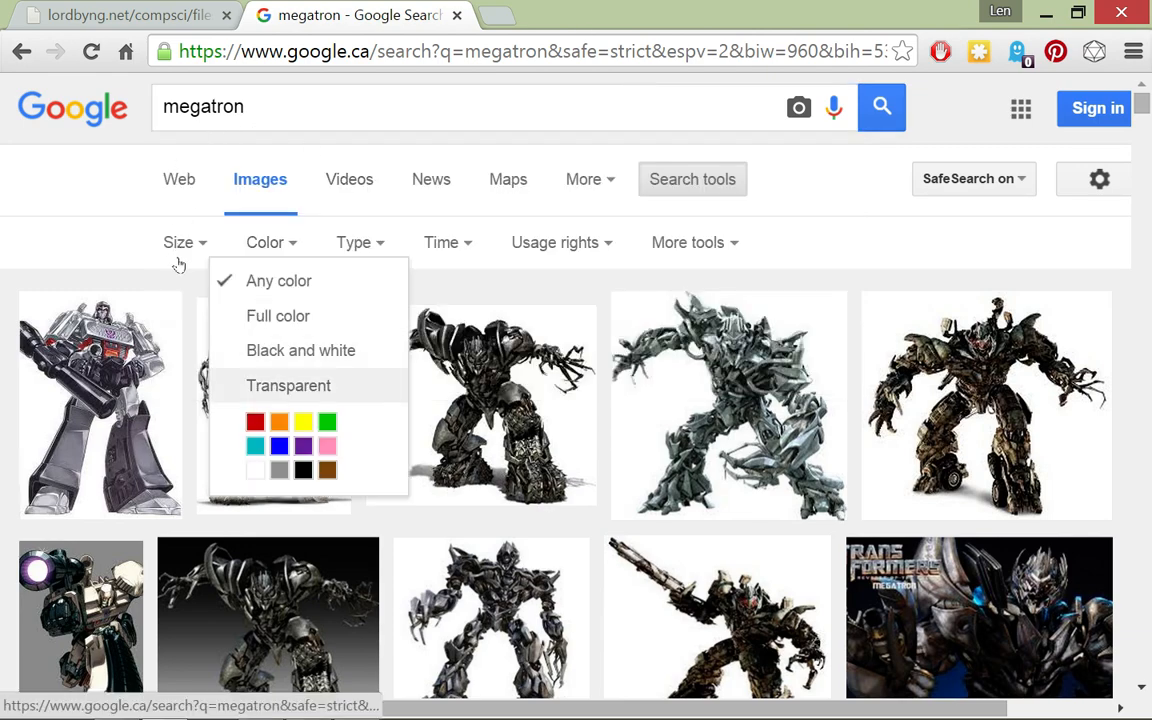
left_click(288, 385)
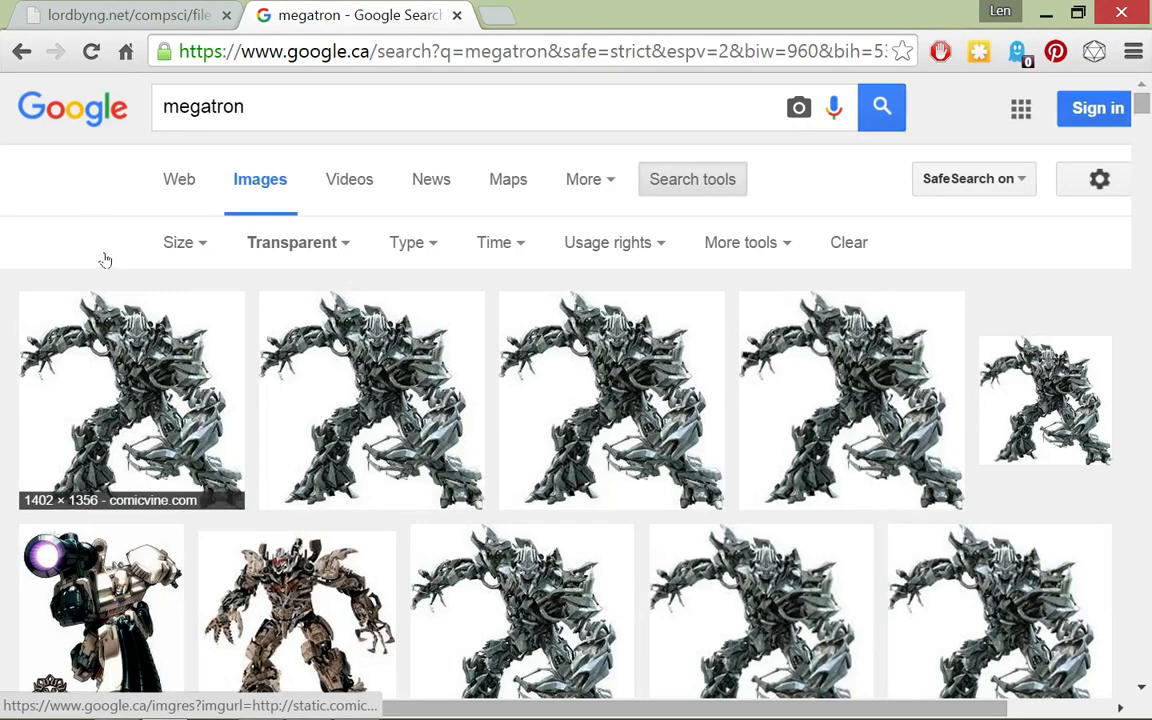
scroll(103, 257, "down", 3)
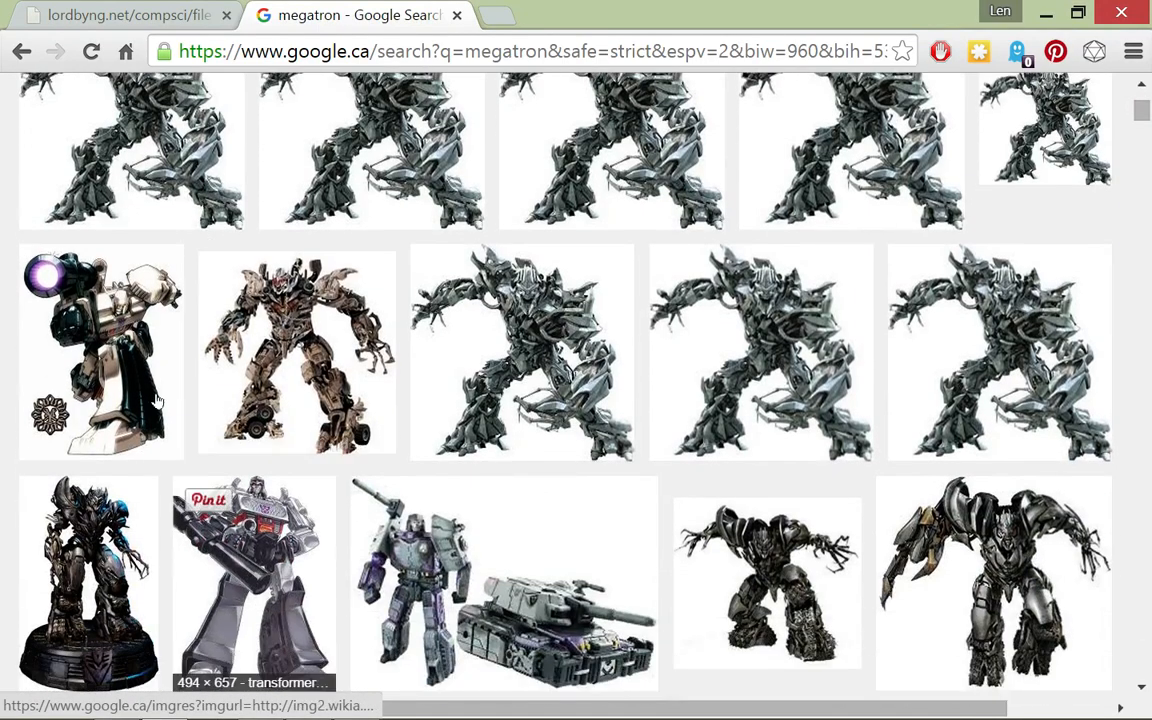
scroll(150, 355, "down", 1)
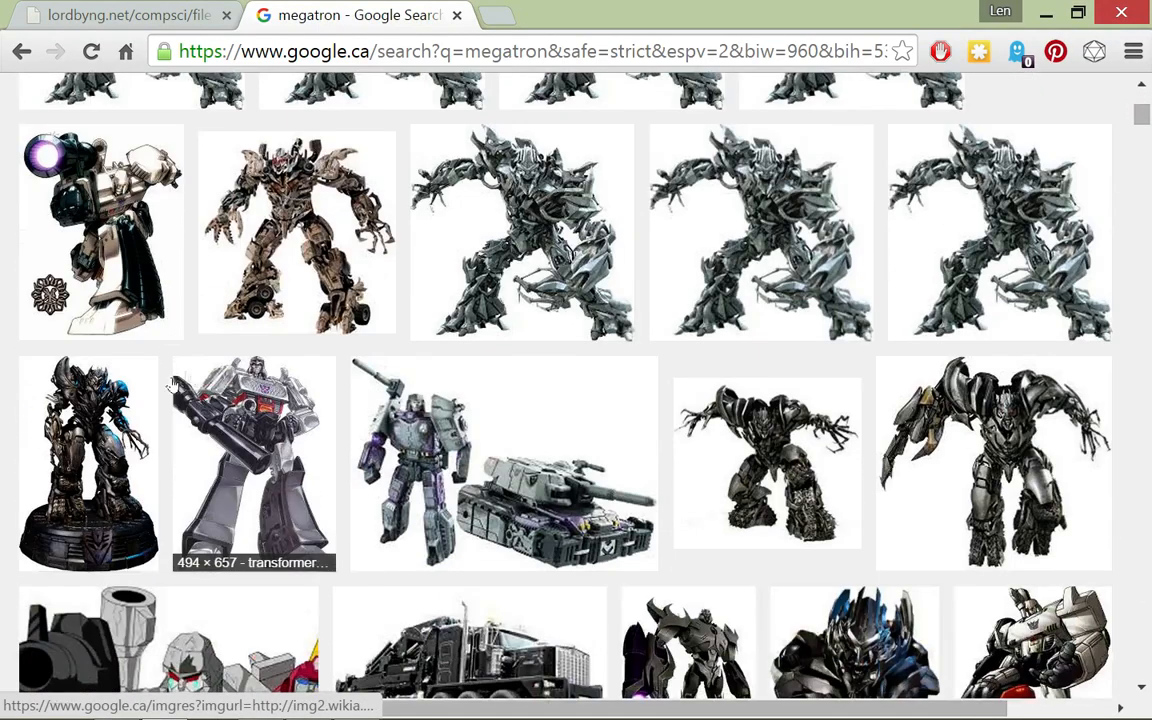
- Preview the Combiner Wars Megatron Leader image, close it, and return to the first row of transparent results
left_click(68, 153)
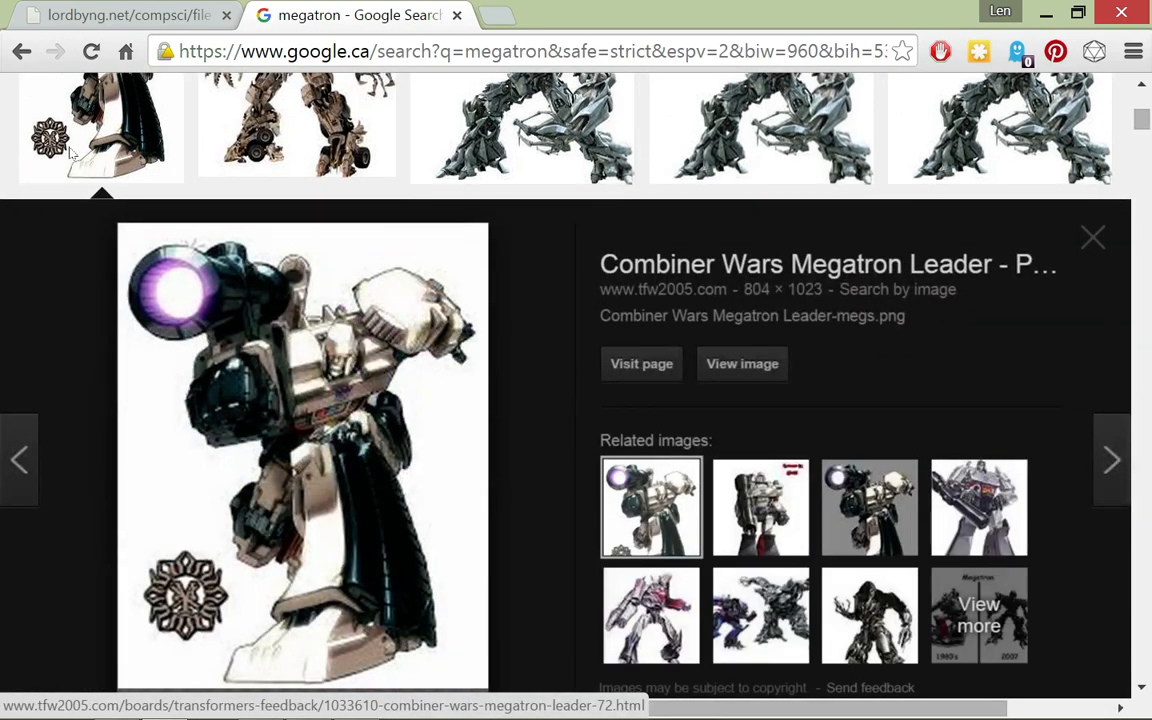
left_click(1093, 238)
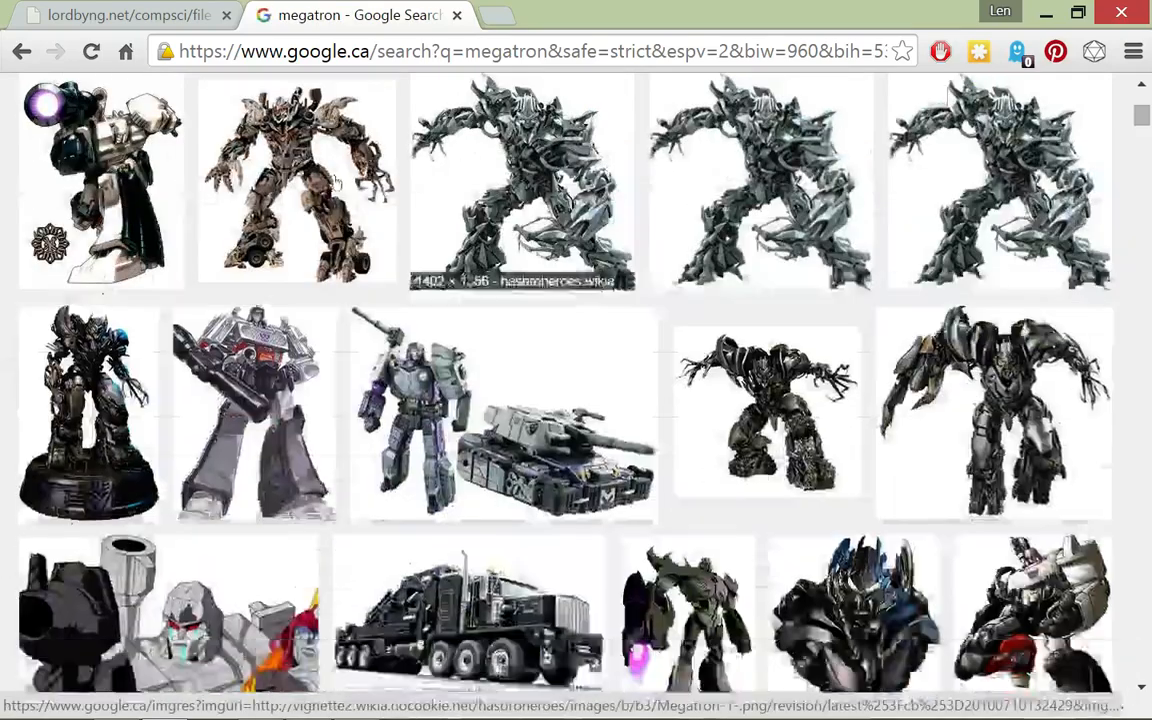
scroll(300, 200, "up", 2)
left_click(130, 160)
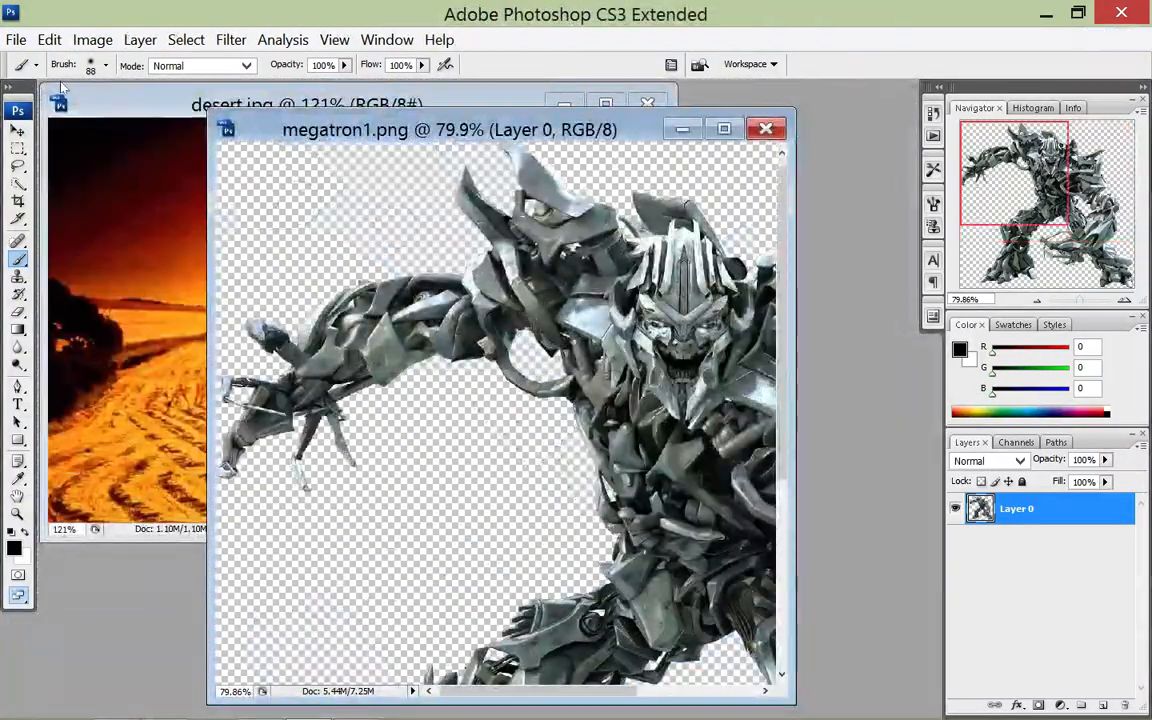
- In Photoshop, copy the robot from megatron1.png into desert.jpg with the Move tool and shift it lower in the maximised document
left_click(18, 130)
left_click_drag(245, 129, 480, 104)
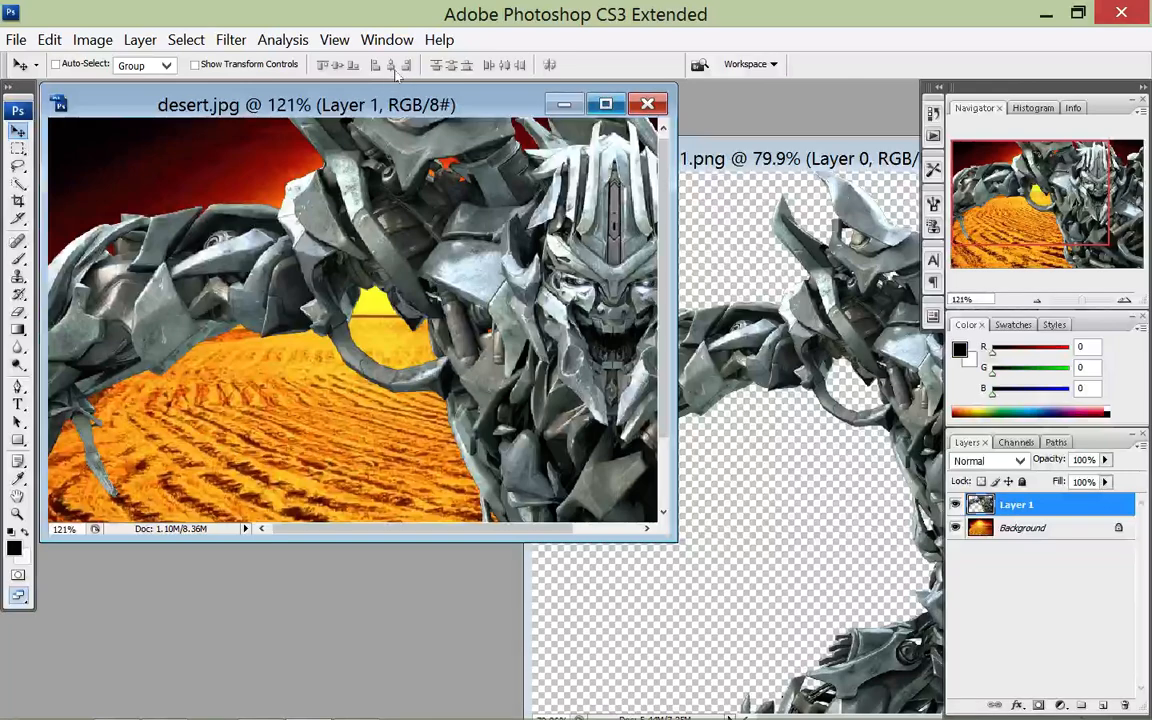
left_click(605, 104)
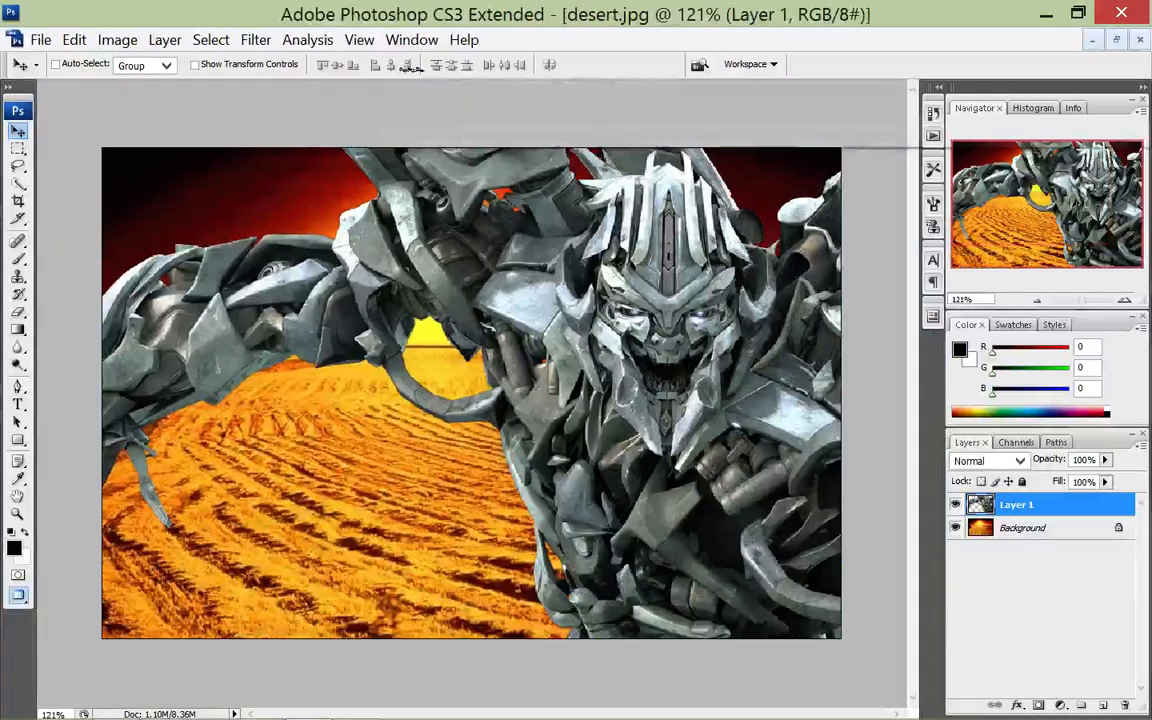
left_click_drag(500, 380, 534, 474)
- Scale the robot layer to 30% width and 30% height with Free Transform
key("ctrl+t")
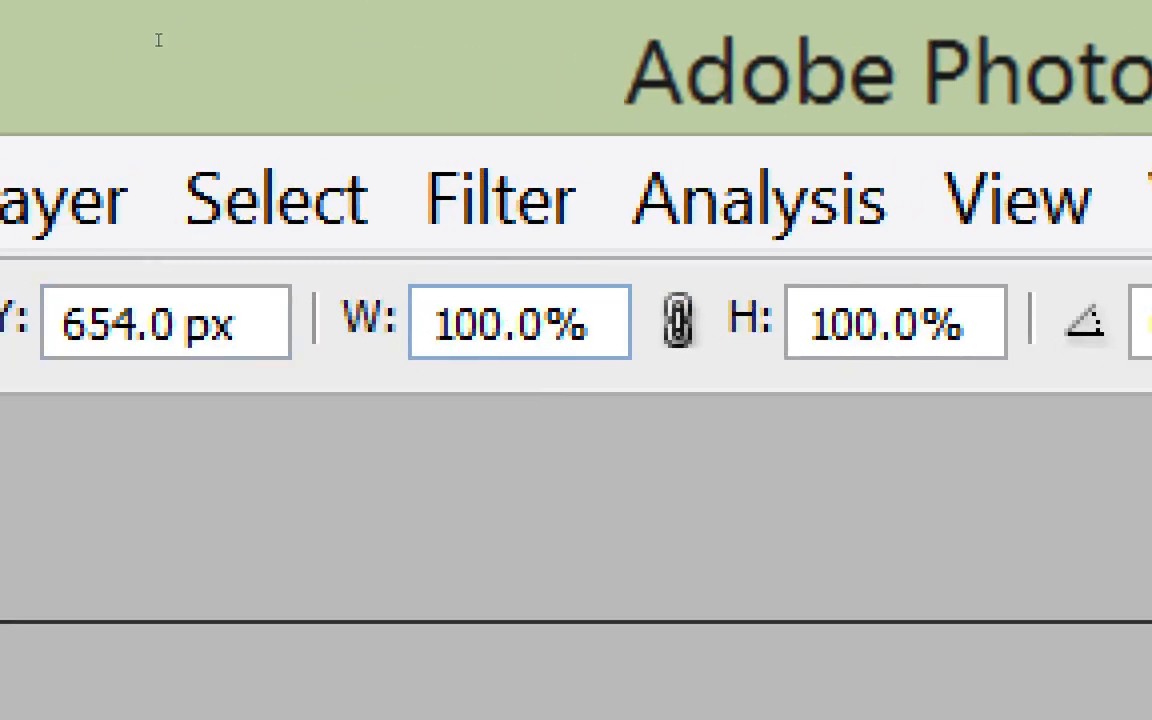
key("shift+Right")
key("shift+Right")
key("shift+Right")
key("shift+Right")
key("shift+Right")
key("shift+Right")
key("Tab")
key("shift+Right")
key("shift+Right")
key("shift+Right")
key("shift+Right")
key("shift+Right")
key("shift+Right")
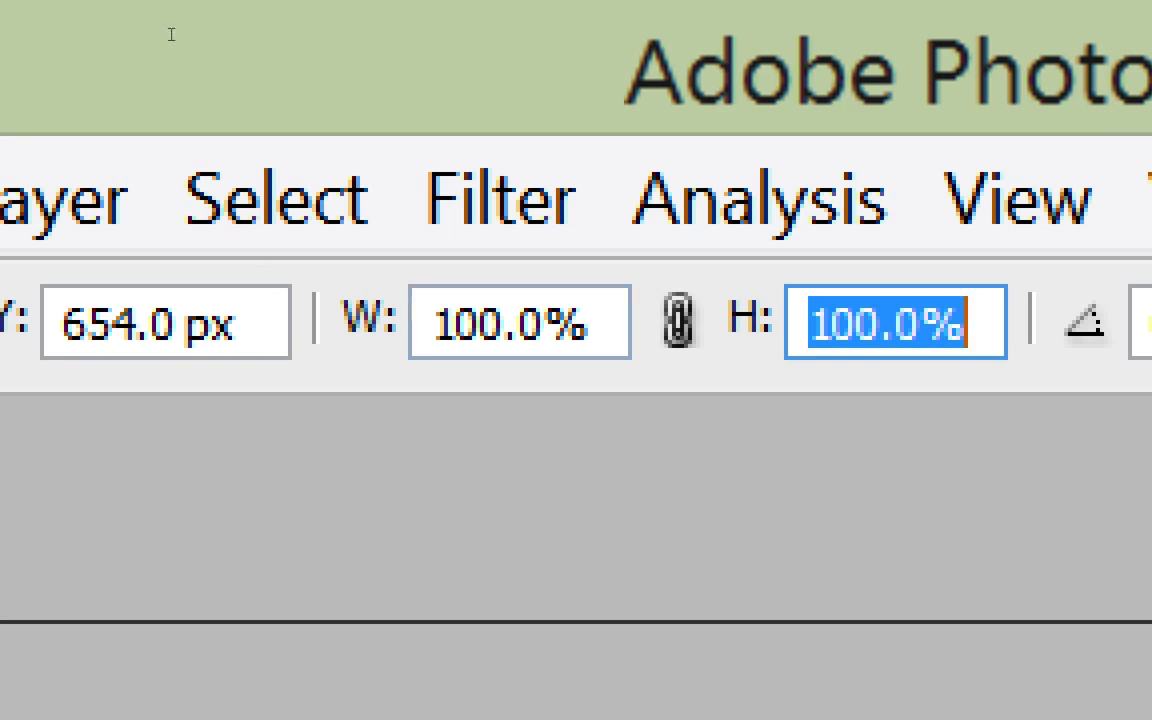
key("shift+Tab")
key("shift+Home")
type("30")
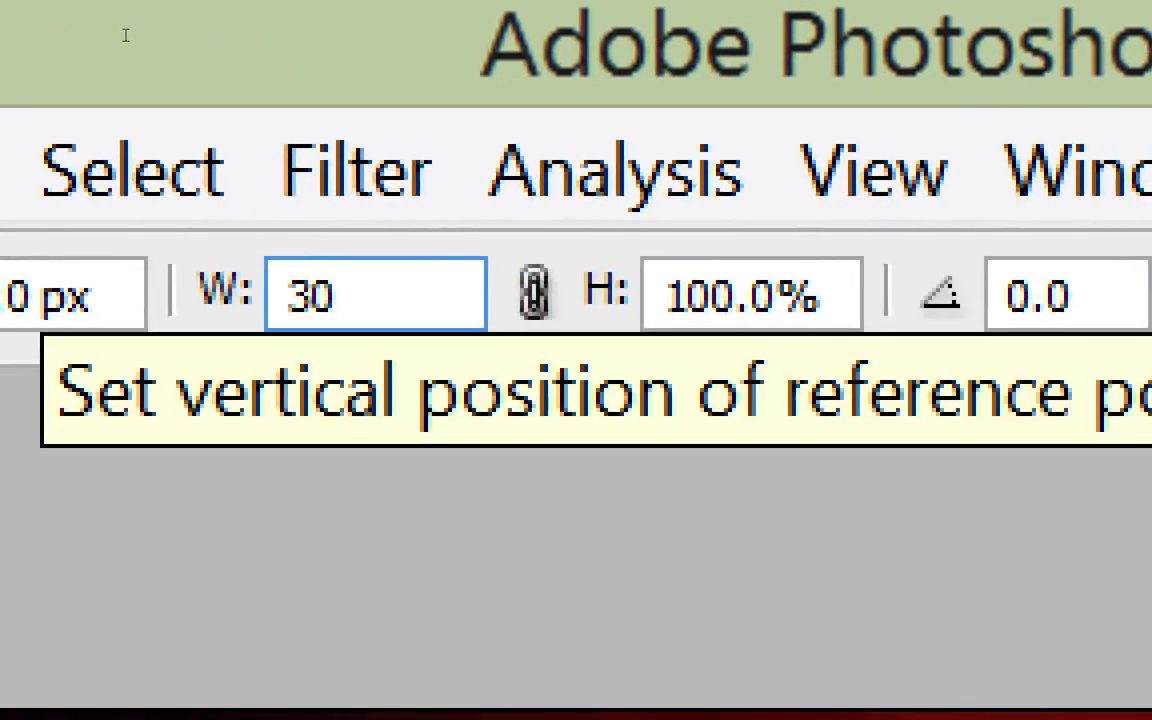
key("Tab")
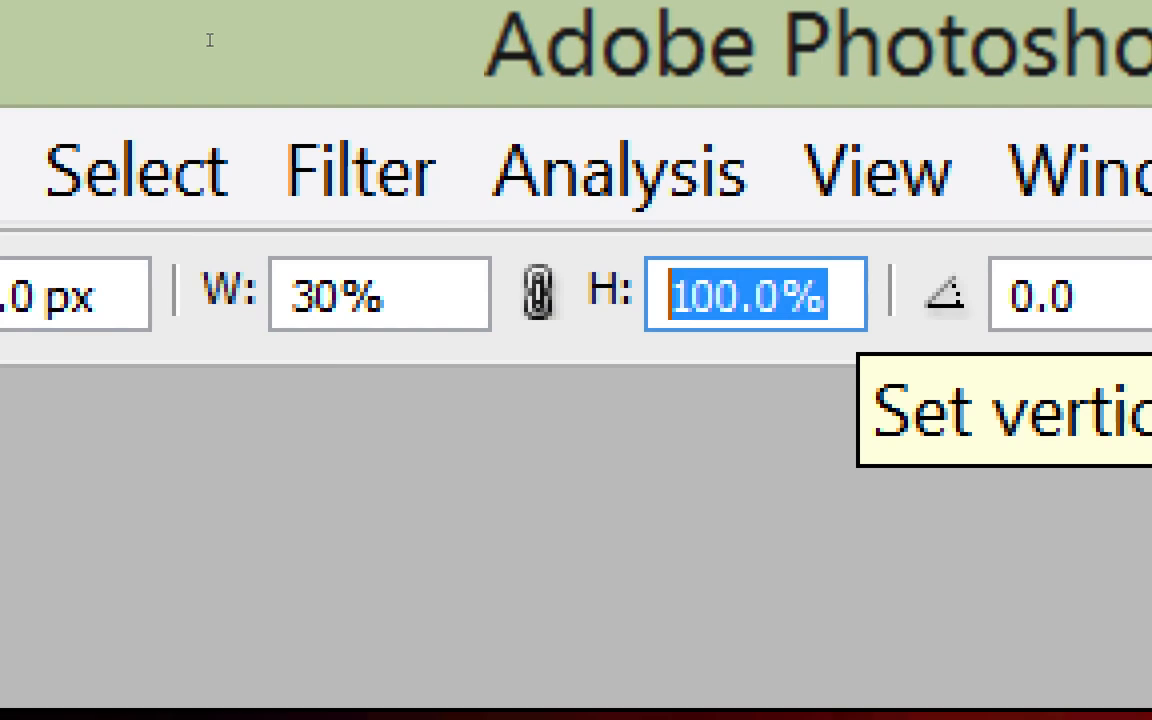
type("30")
key("Return")
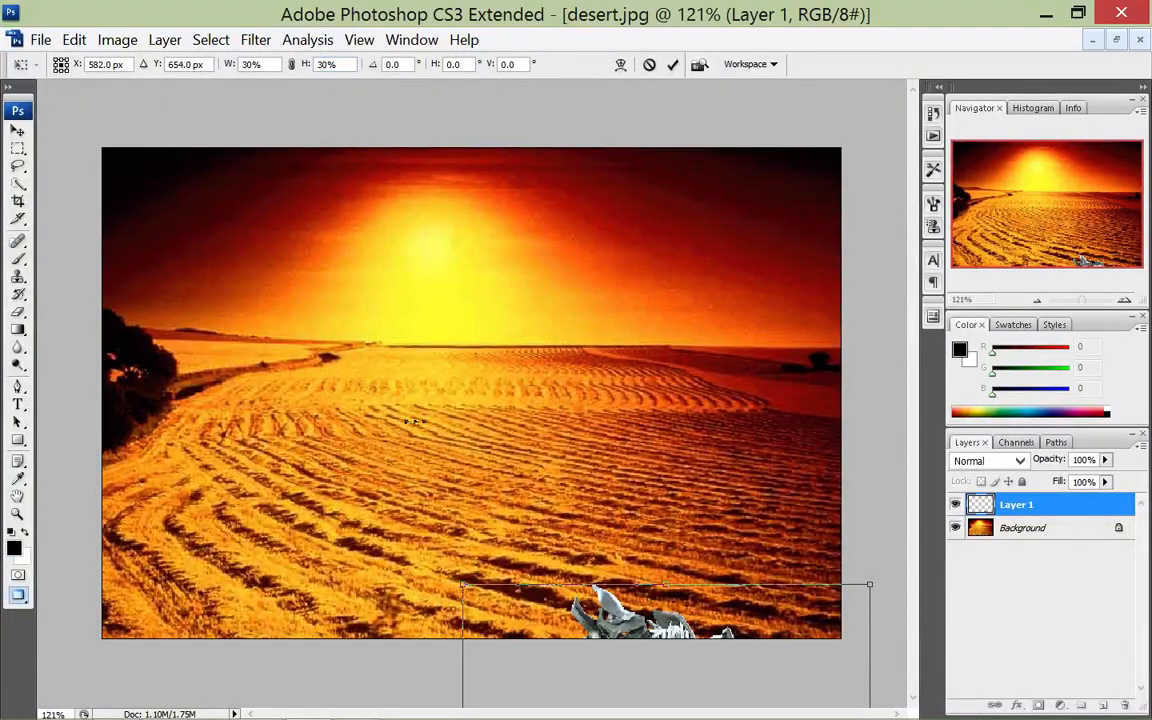
- Move the scaled robot to the middle of the field in front of the sun, apply the transform, and shift it slightly upward
left_click_drag(480, 595, 270, 163)
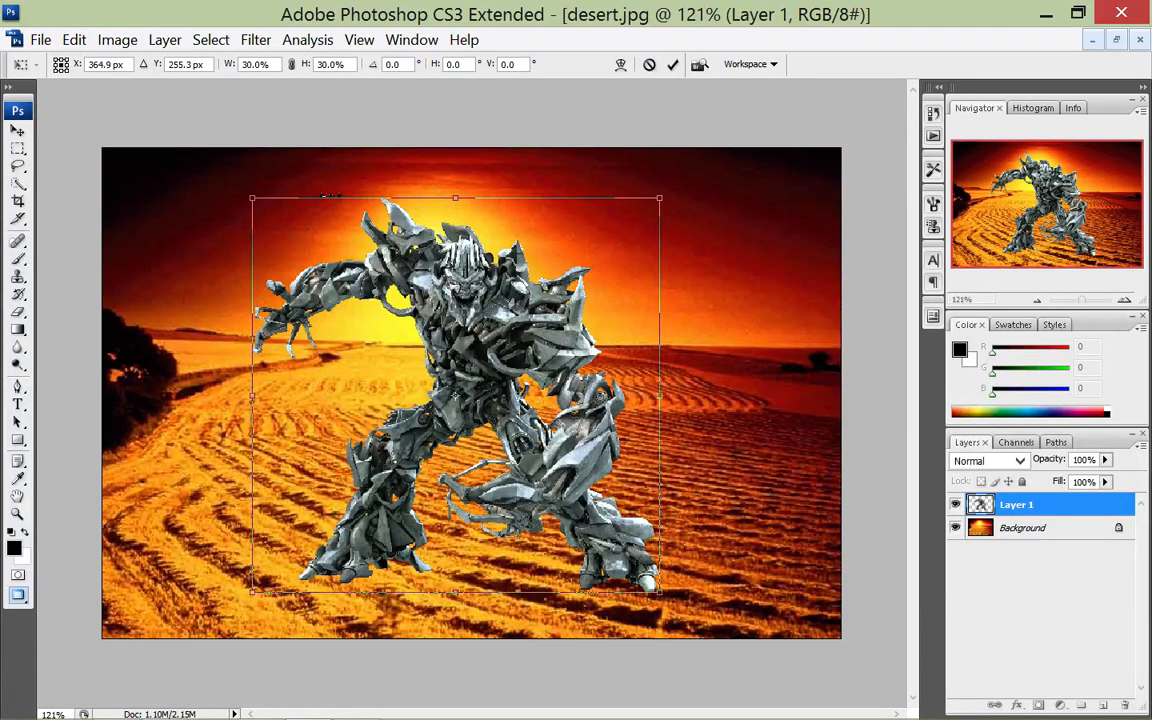
key("Return")
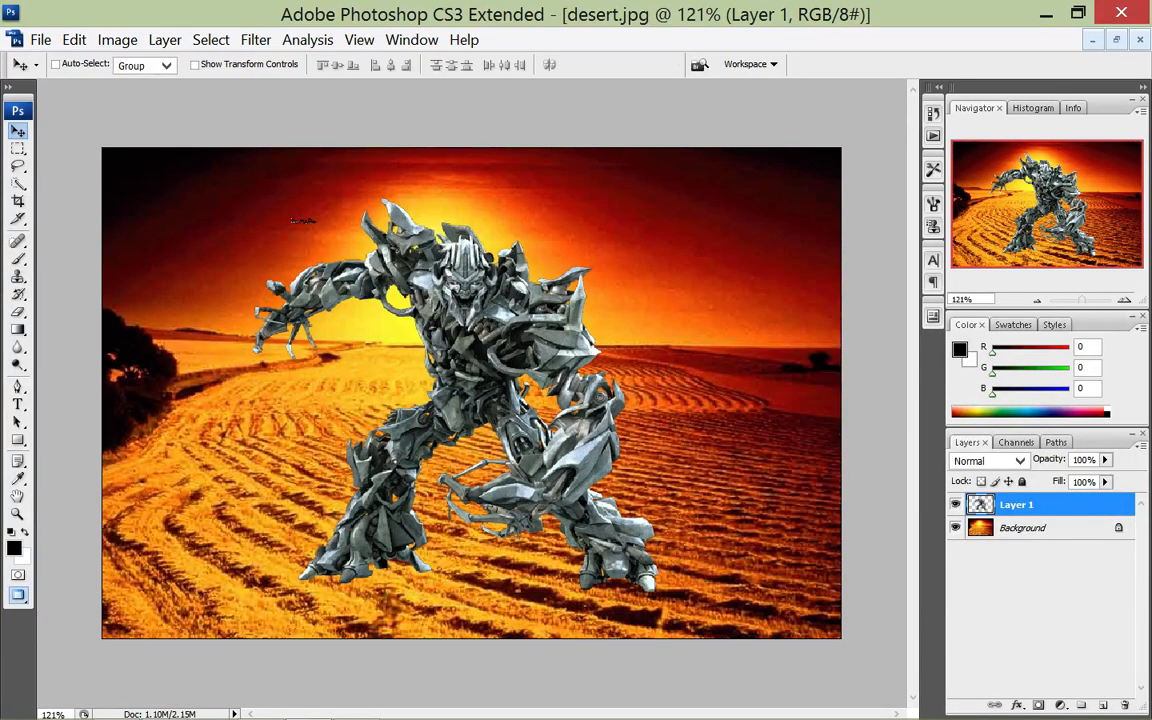
left_click_drag(337, 222, 321, 196)
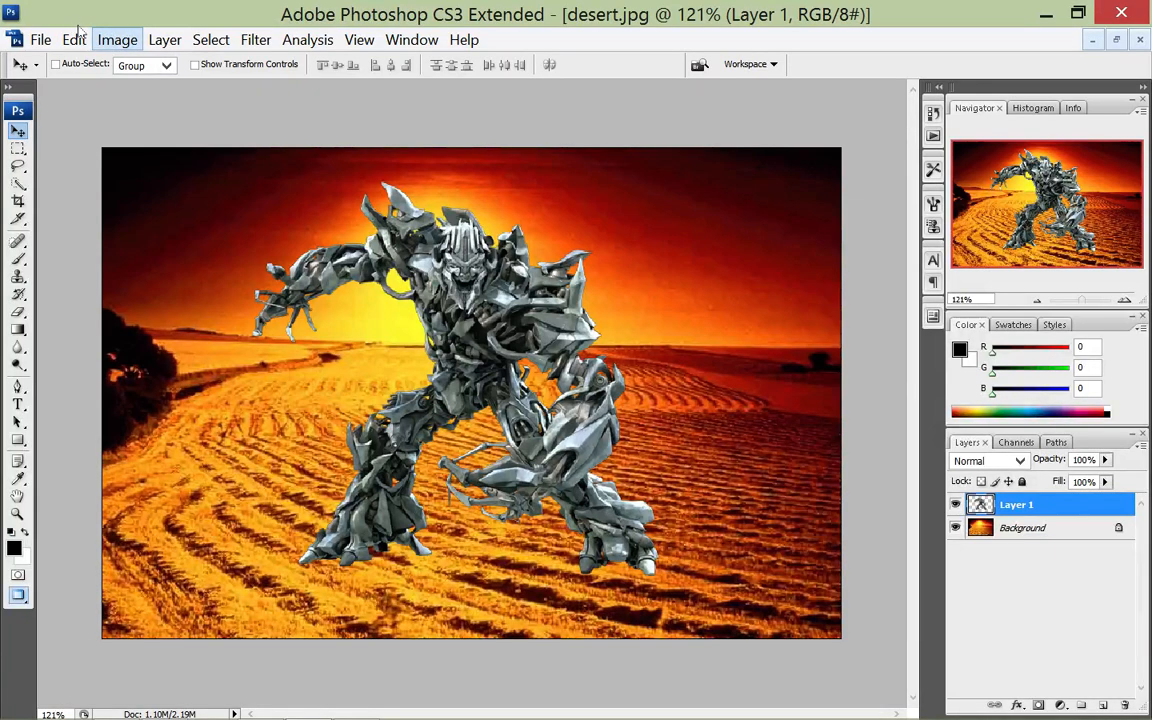
left_click(117, 39)
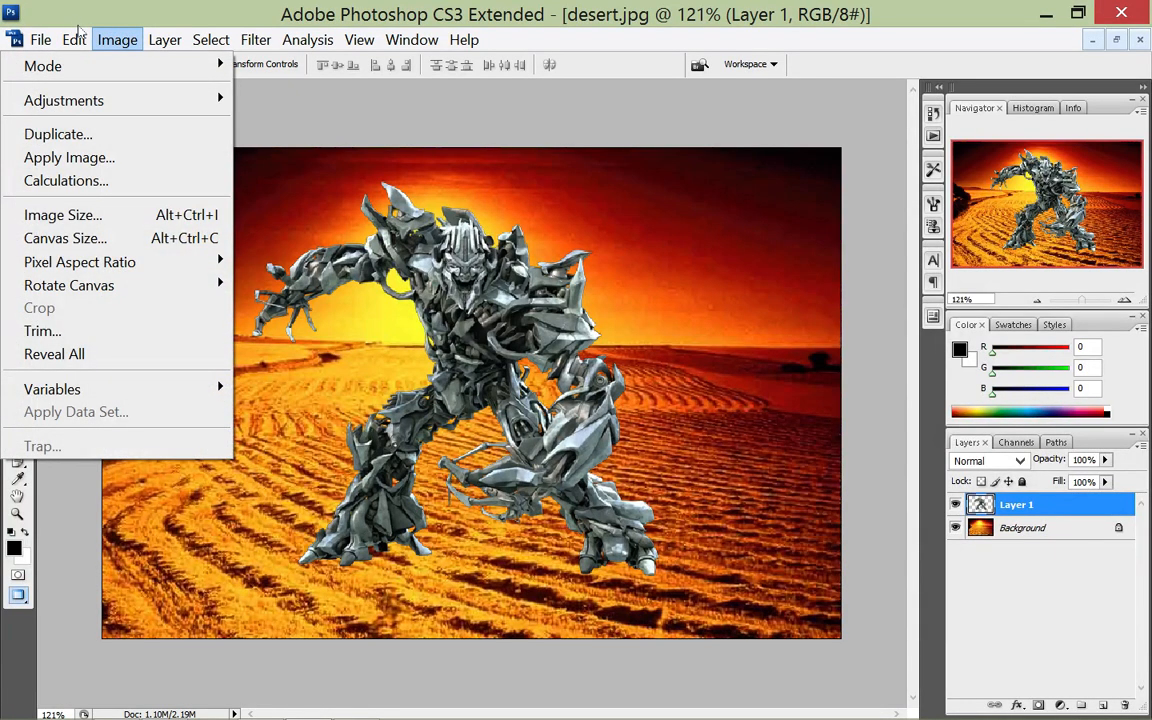
mouse_move(163, 39)
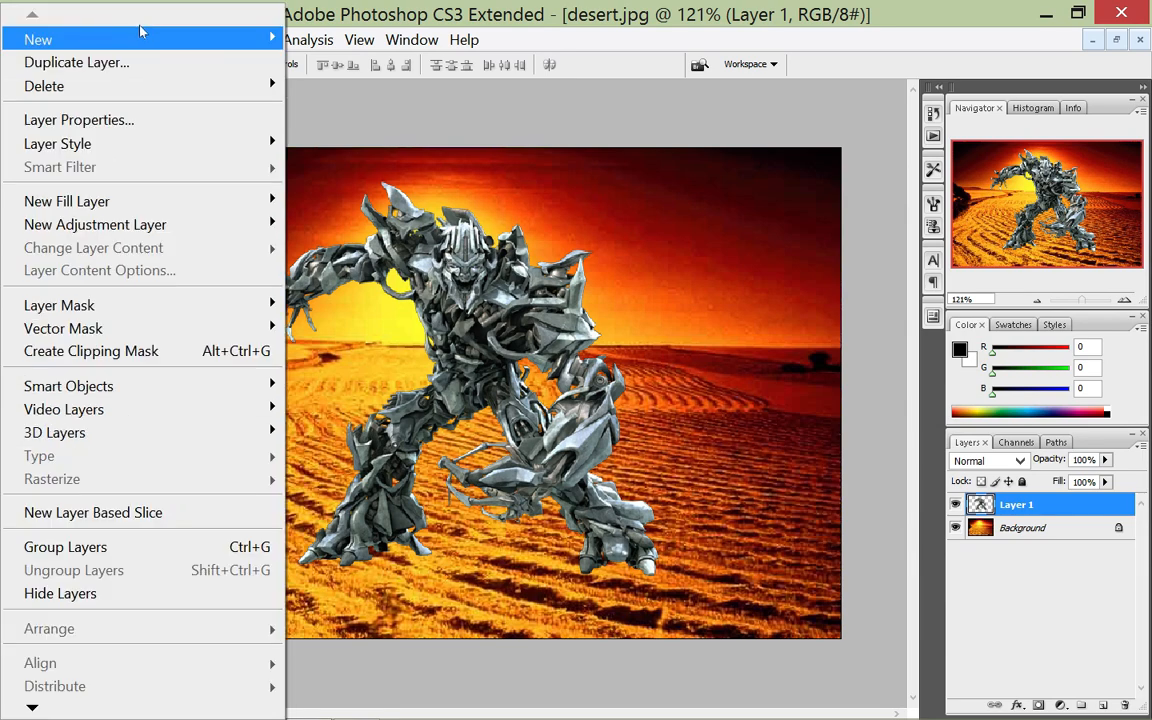
mouse_move(206, 35)
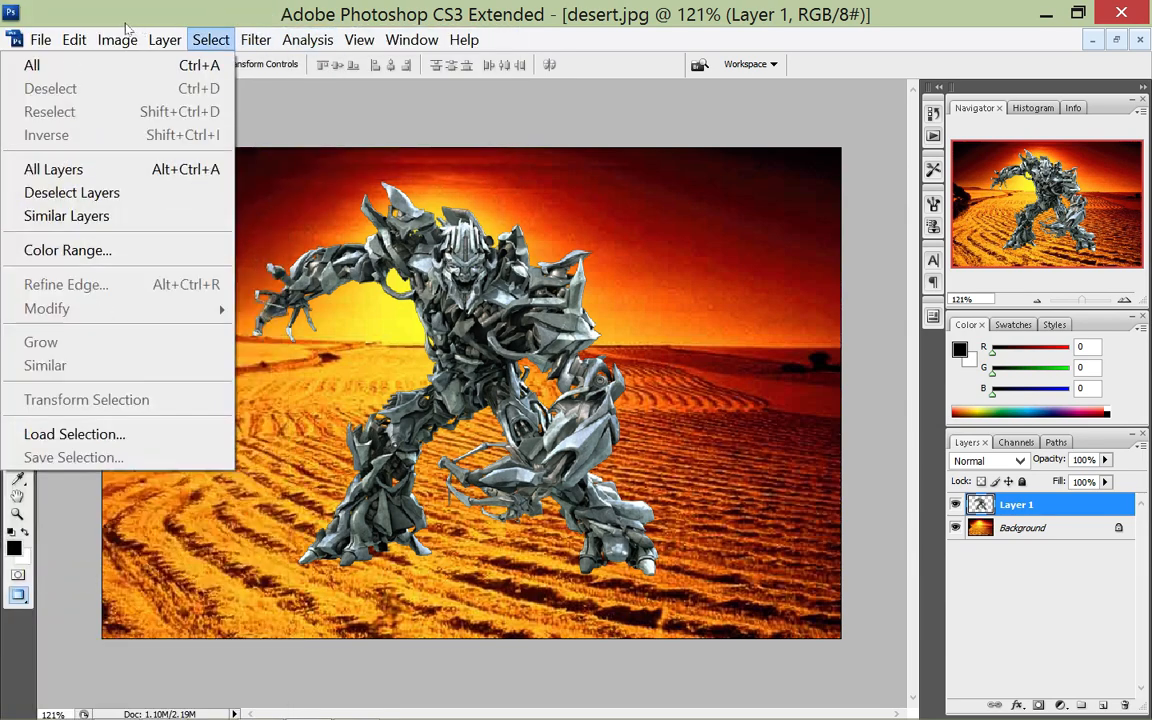
- Start a Hue/Saturation adjustment on the robot layer with Colorize enabled and the hue set to 122
left_click(228, 9)
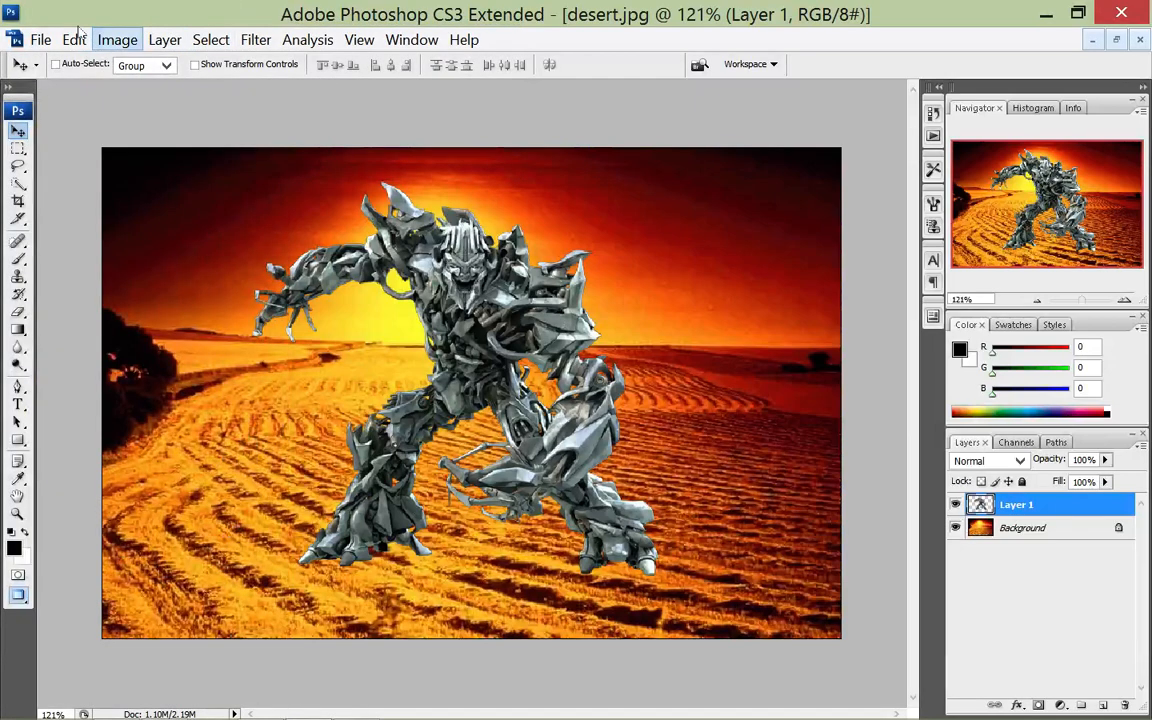
left_click(117, 39)
mouse_move(81, 100)
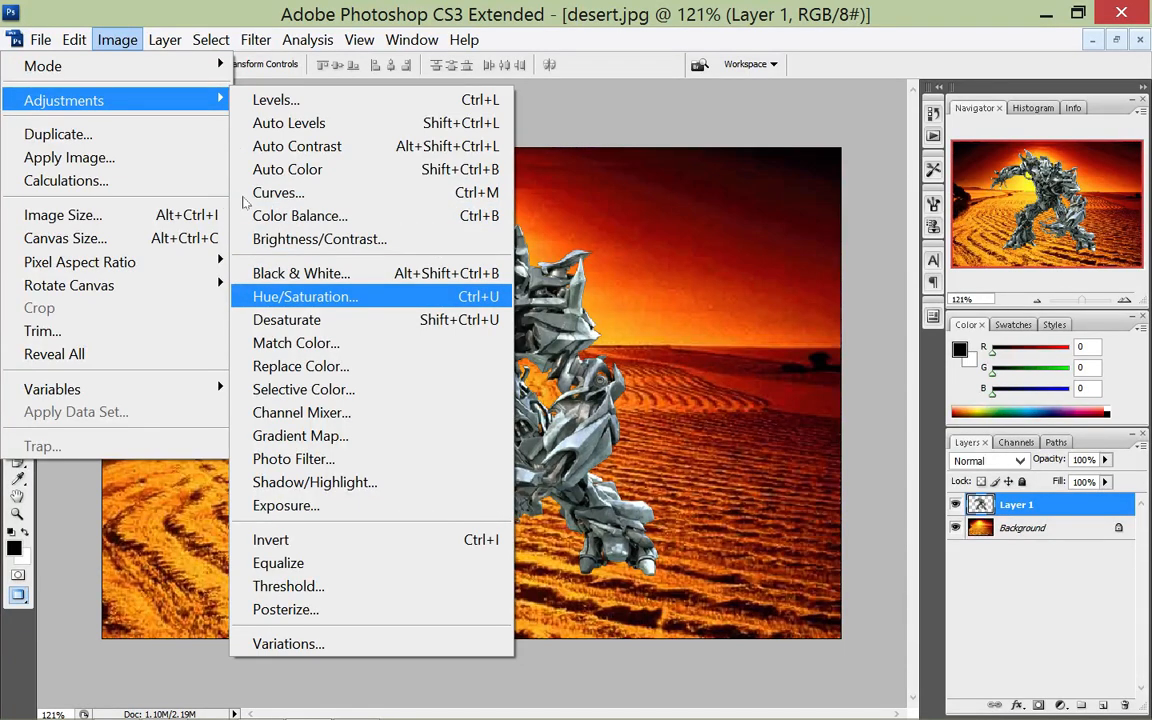
key("Return")
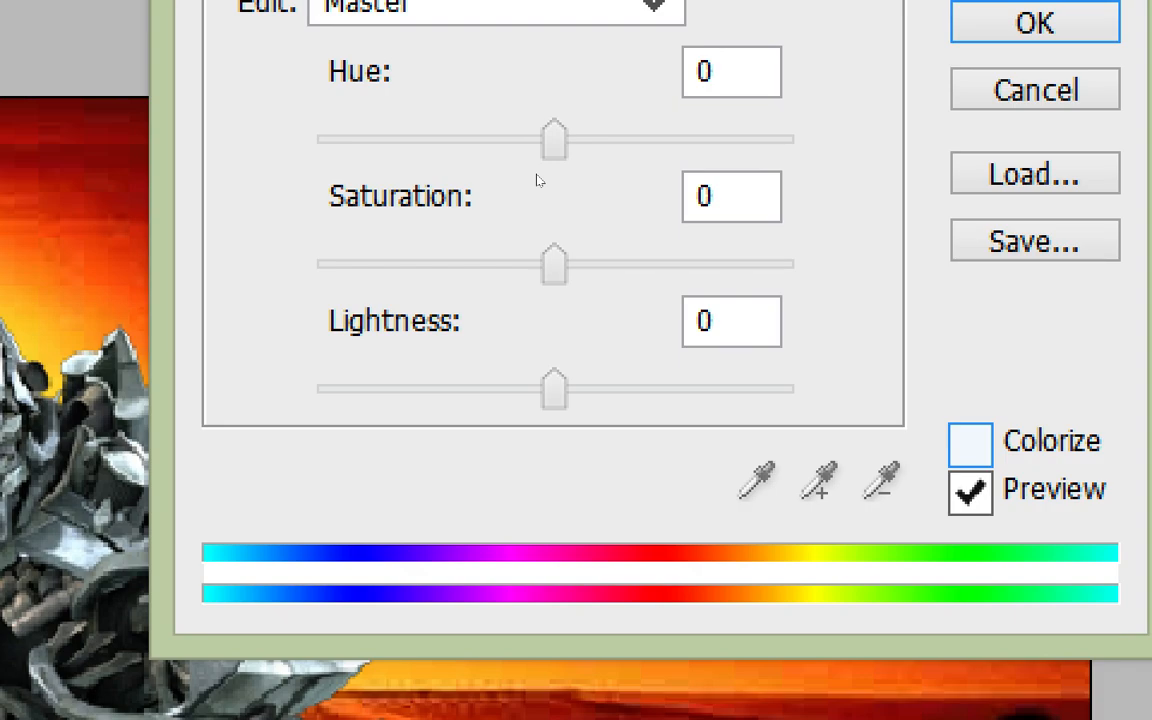
left_click(970, 445)
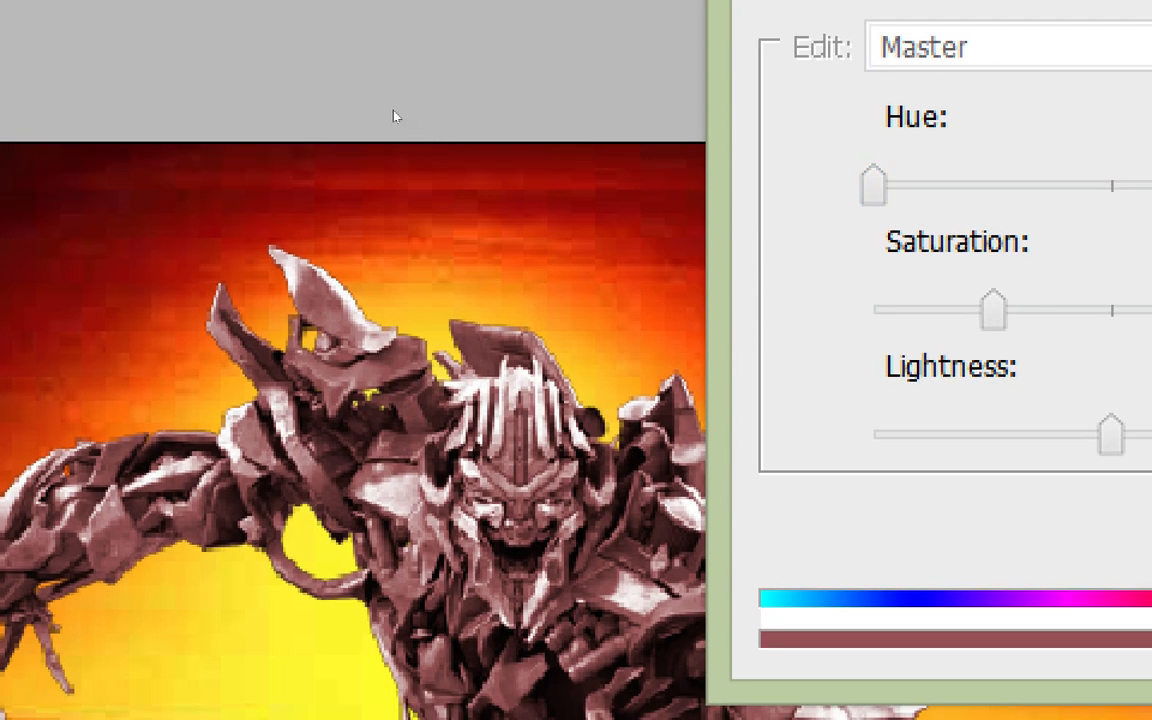
left_click_drag(873, 186, 1034, 186)
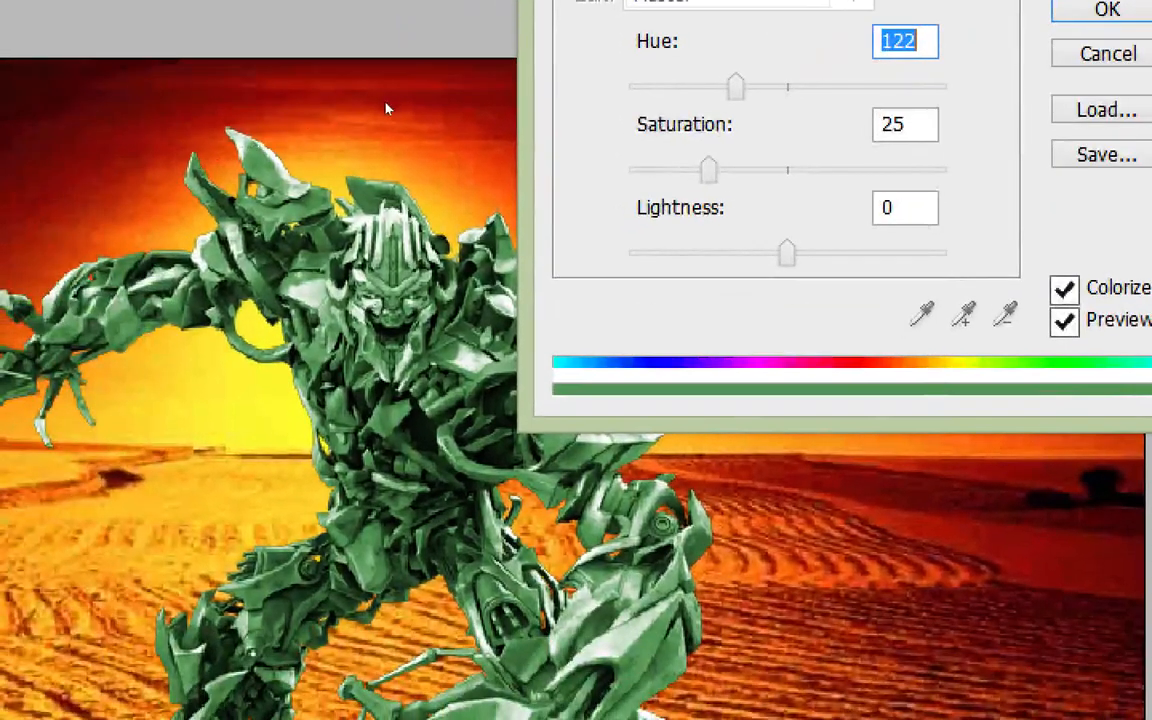
- Tint the robot reddish by setting hue to 7, saturation to 43 and lightness to -16
left_click_drag(736, 87, 633, 87)
left_click_drag(418, 143, 499, 152)
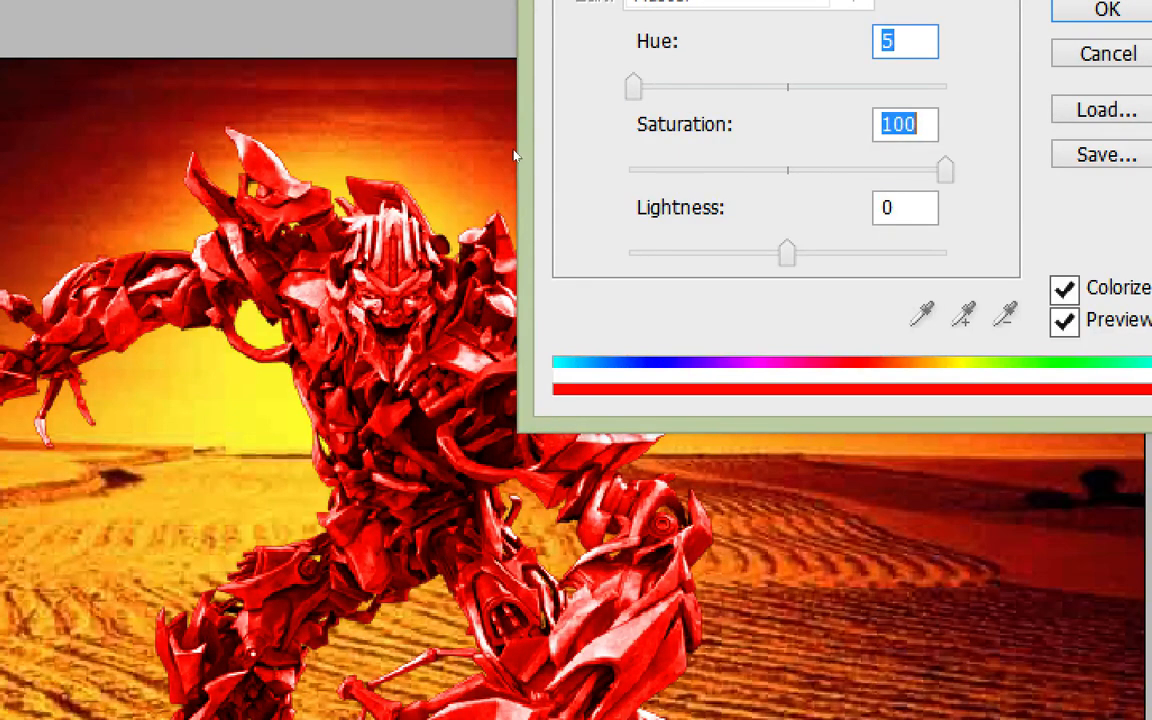
mouse_move(515, 155)
left_mouse_down()
mouse_move(475, 156)
mouse_move(511, 158)
left_mouse_up()
left_click_drag(511, 158, 437, 170)
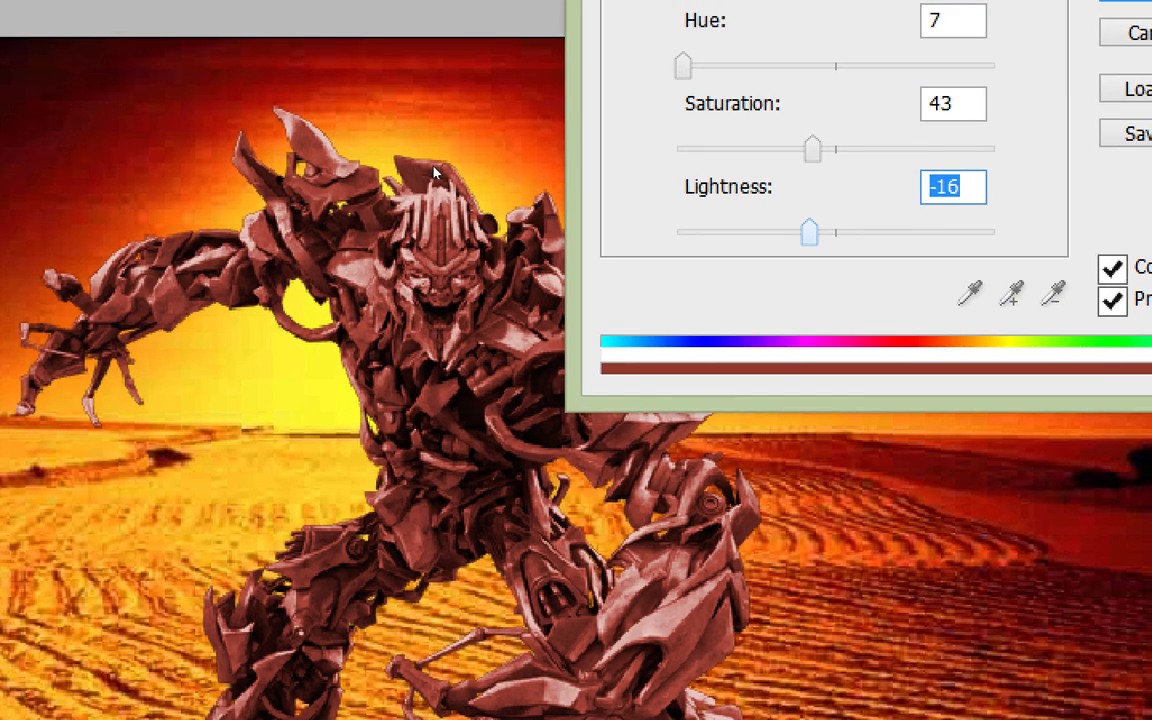
- Apply the Hue/Saturation tint with lightness set to 0, and undo it
key("Up")
key("Up")
key("Up")
key("Up")
key("Up")
key("Up")
key("Up")
key("Up")
key("Up")
key("Up")
key("Up")
key("Up")
key("Up")
key("Up")
key("Up")
key("Up")
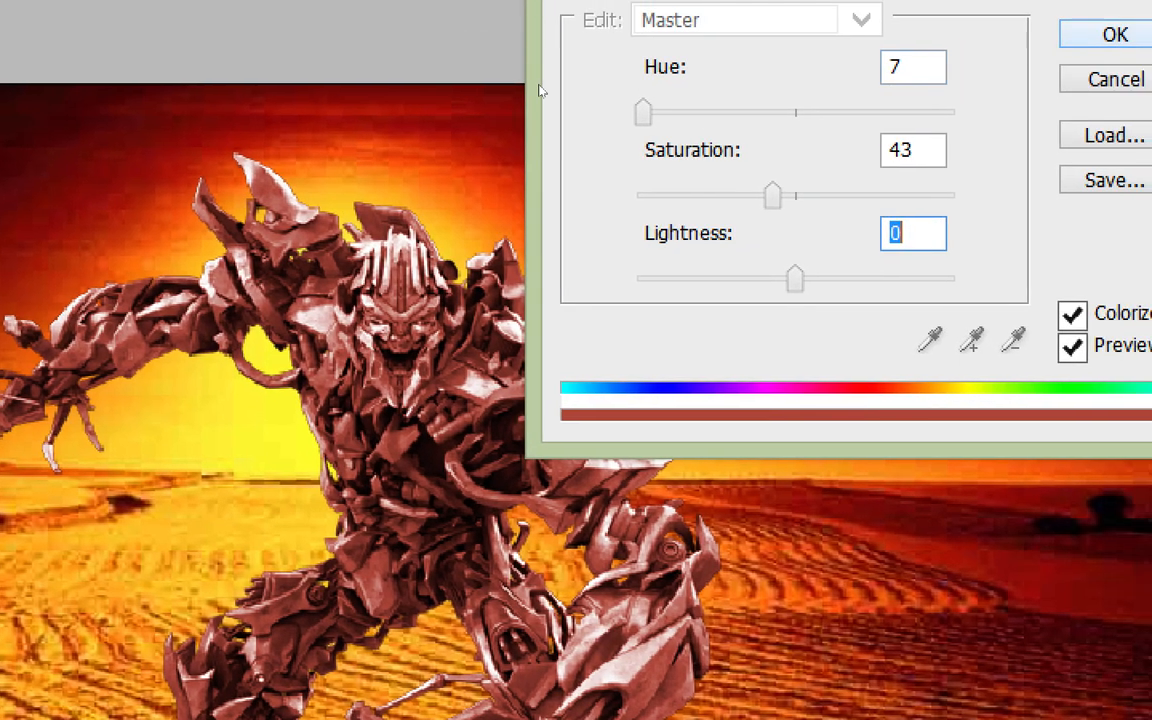
key("Return")
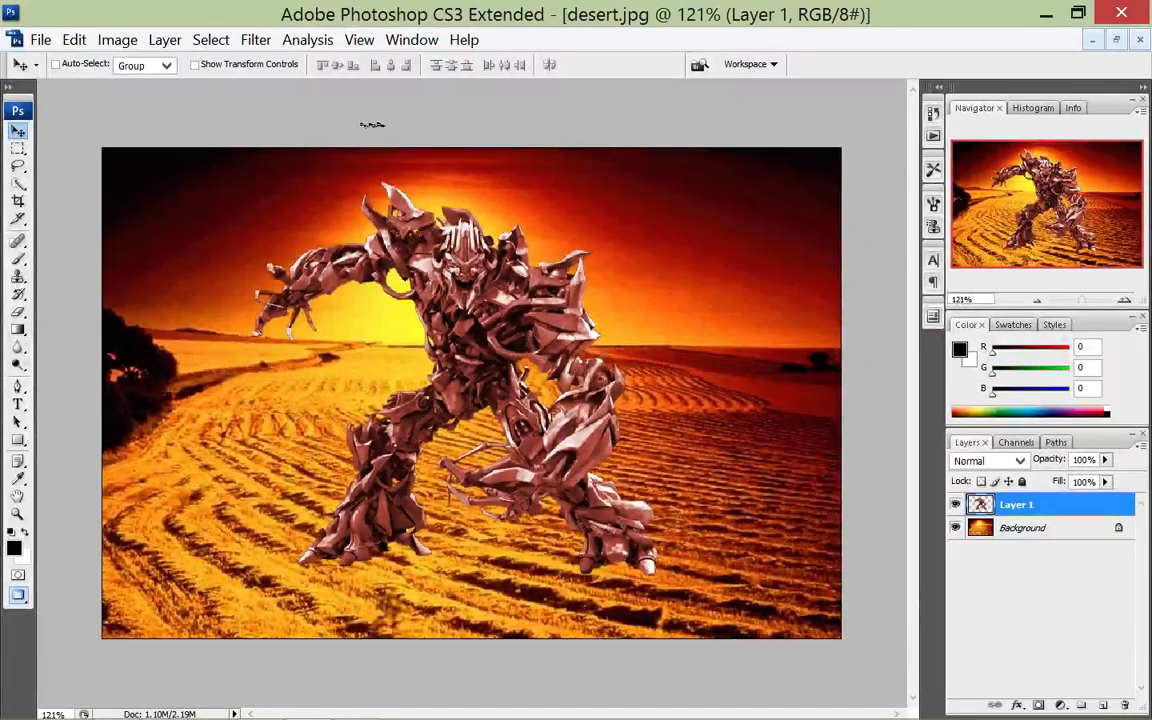
key("ctrl+z")
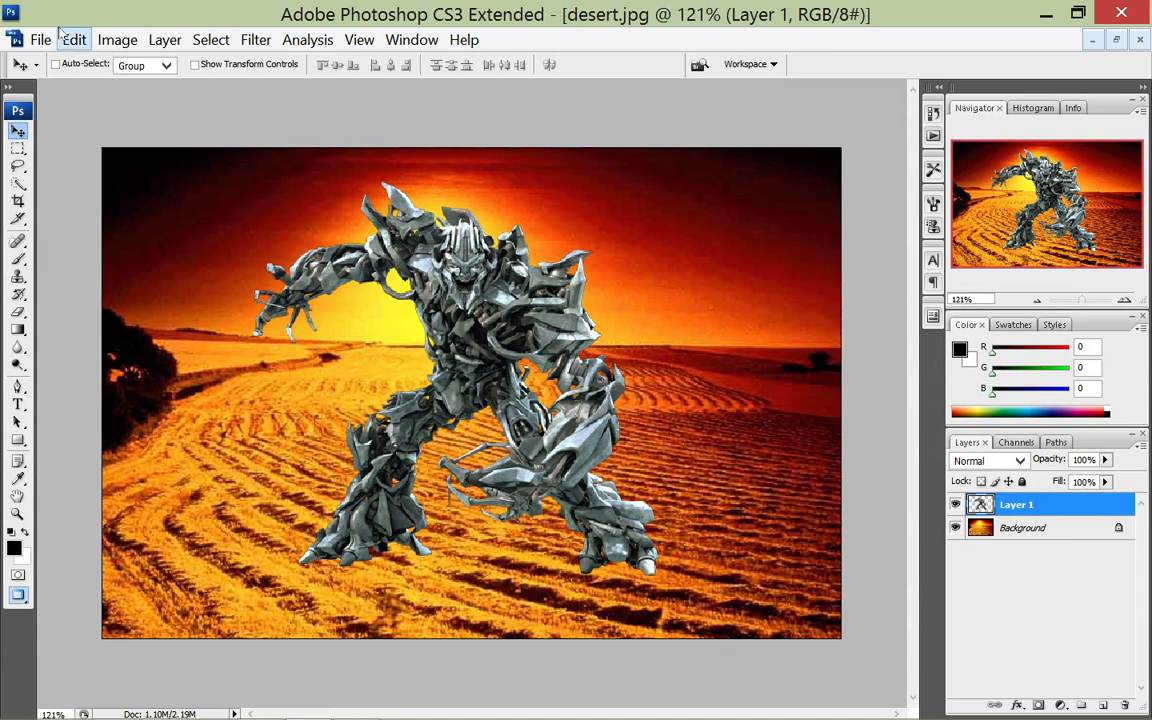
- Start a Color Balance adjustment on the robot layer and set the highlights' cyan–red level to +100
left_click(116, 40)
mouse_move(70, 100)
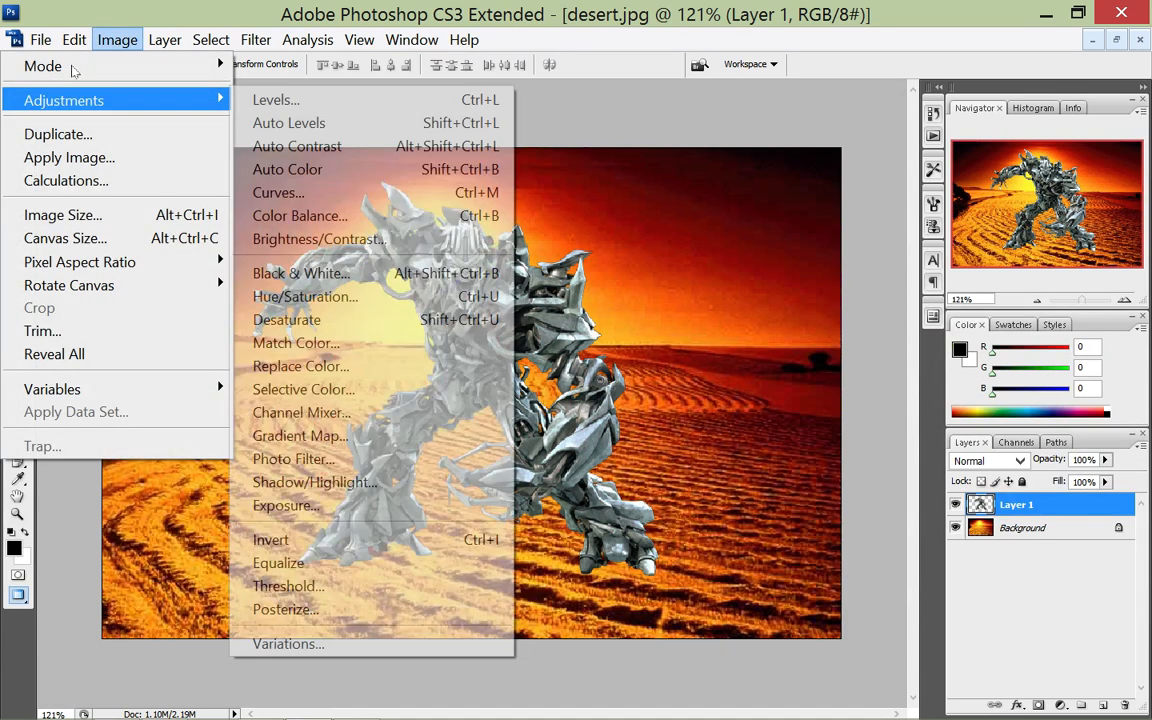
key("Down")
key("Down")
key("Down")
key("Down")
key("Down")
key("Down")
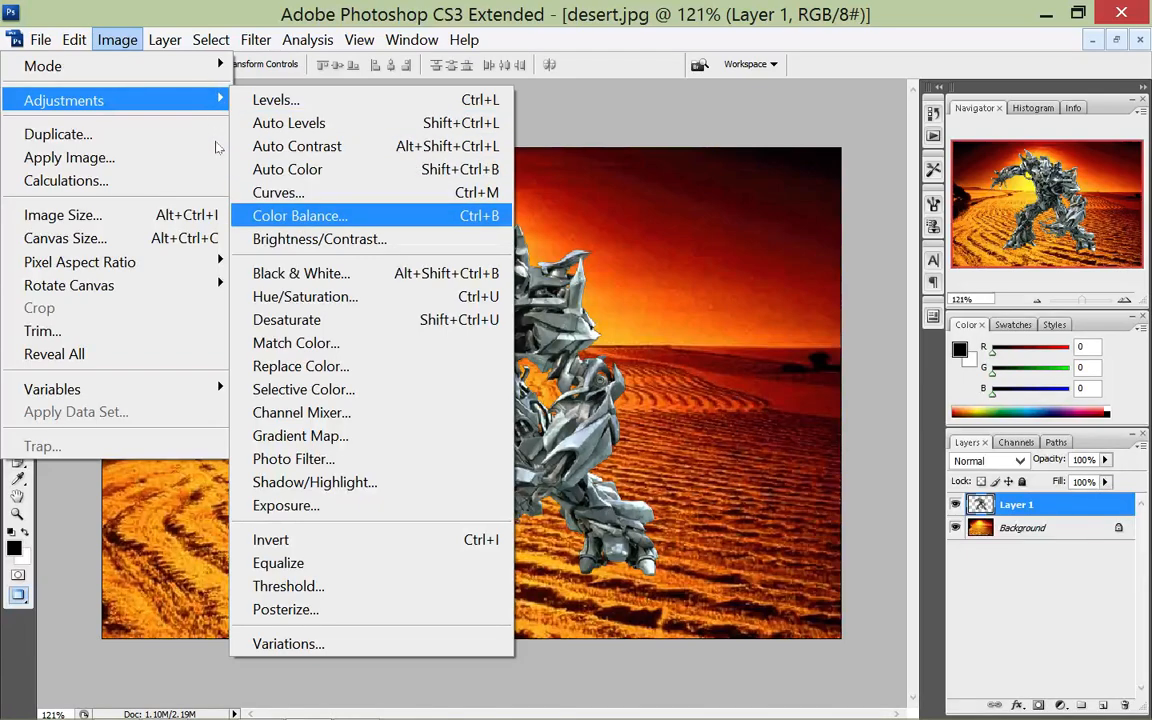
key("Return")
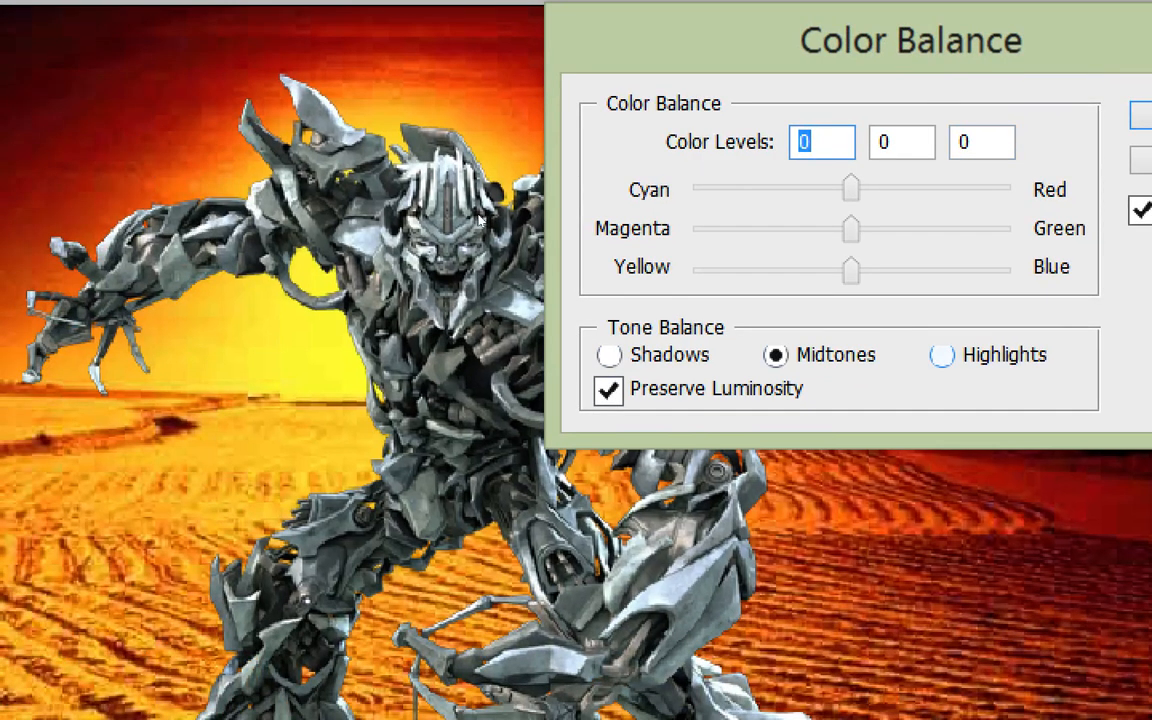
left_click(941, 355)
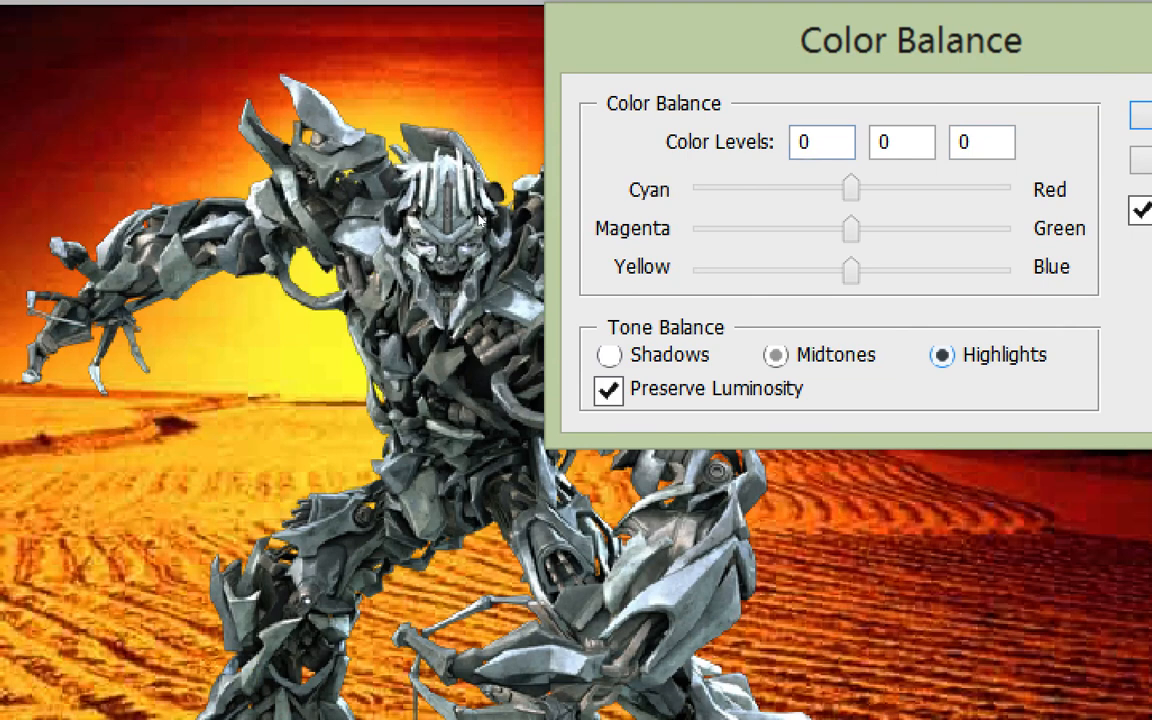
left_click_drag(851, 188, 1009, 188)
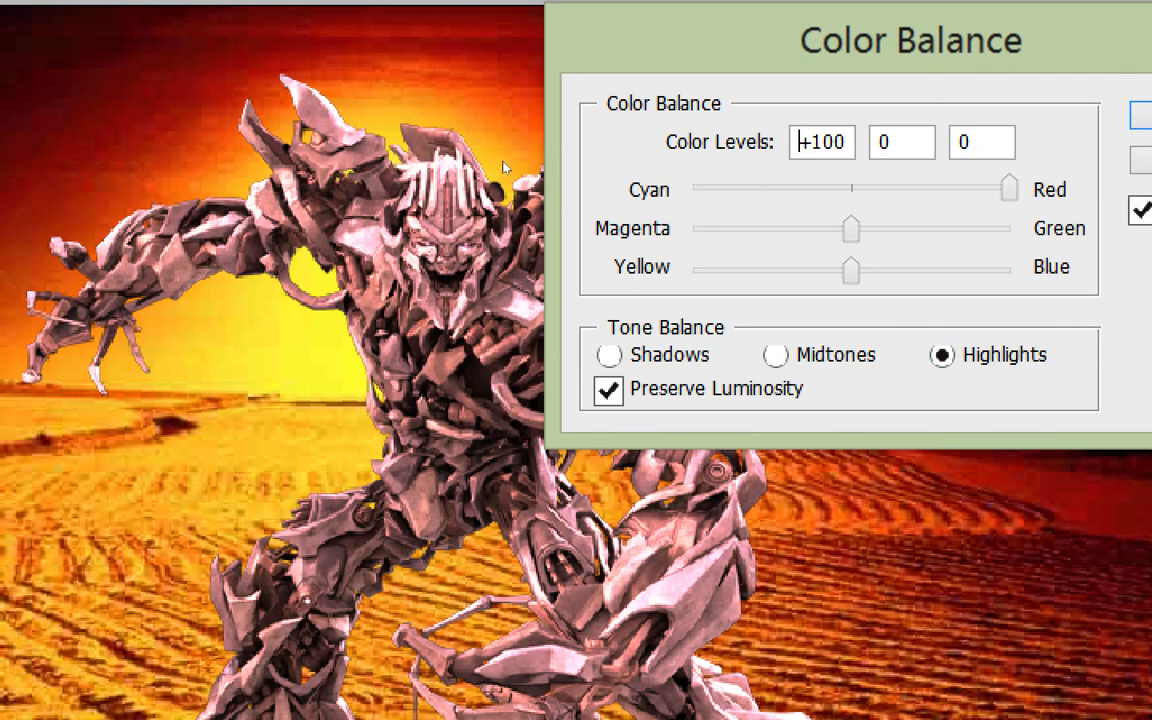
- Set the highlights' magenta–green level to -19 and yellow–blue level to -59
left_click_drag(851, 229, 806, 229)
left_click_drag(851, 270, 758, 270)
left_click_drag(806, 229, 834, 229)
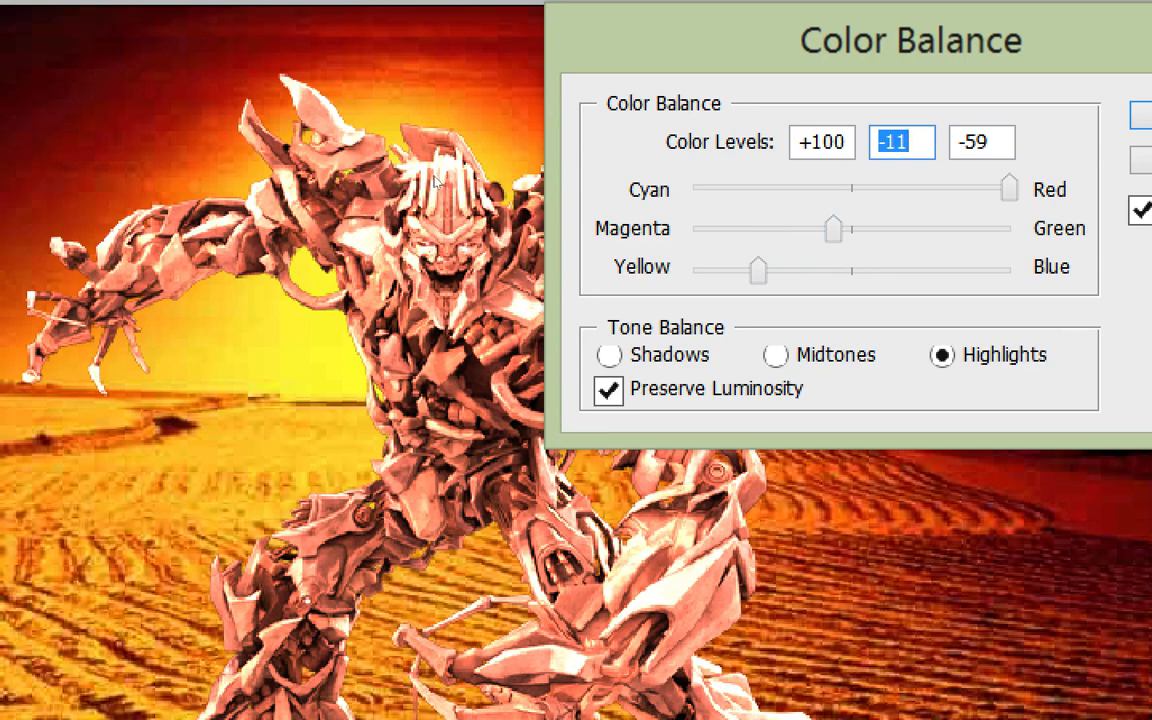
key("Down")
key("Down")
key("Down")
key("Down")
key("Down")
key("Down")
key("Down")
key("Down")
- Set the shadows' color levels to +43, -12 and -49, and apply the Color Balance adjustment
left_click(609, 355)
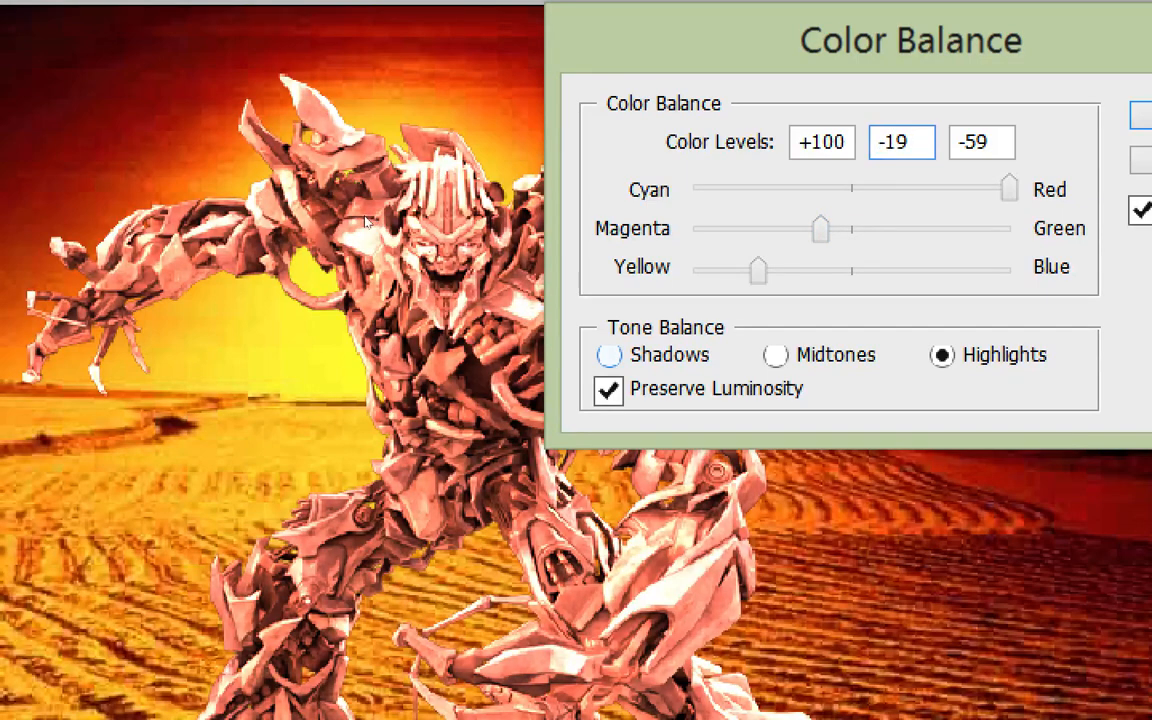
left_click_drag(851, 188, 920, 188)
left_click_drag(851, 229, 772, 267)
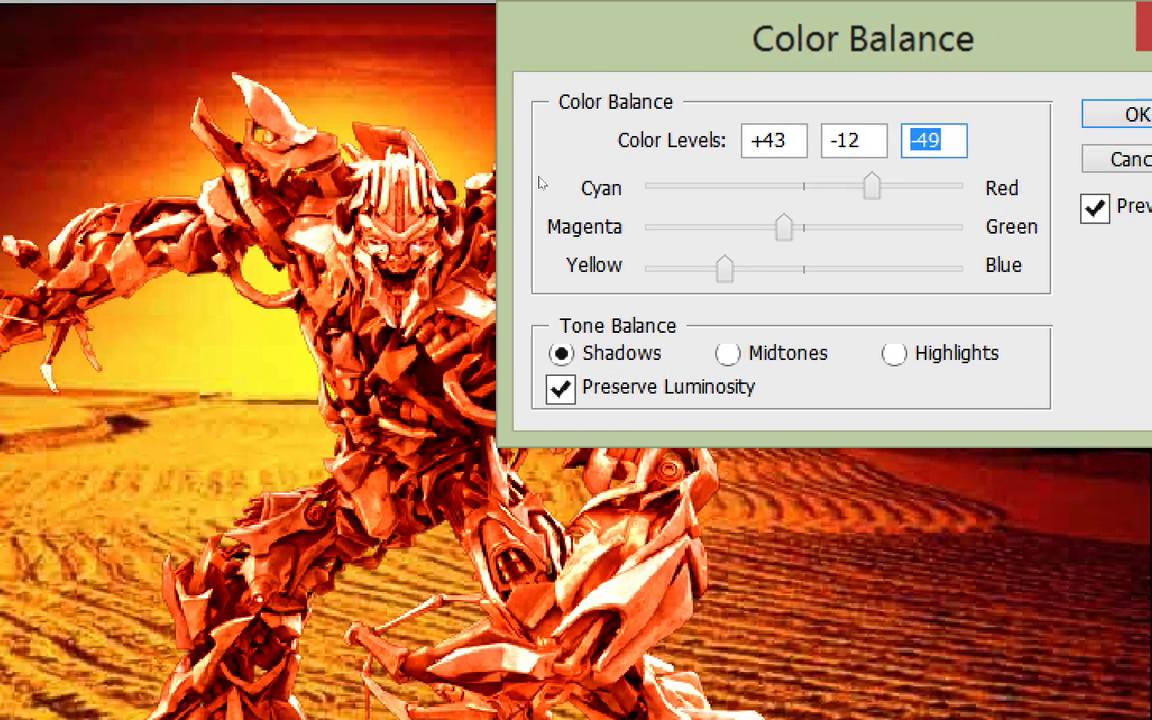
key("Return")
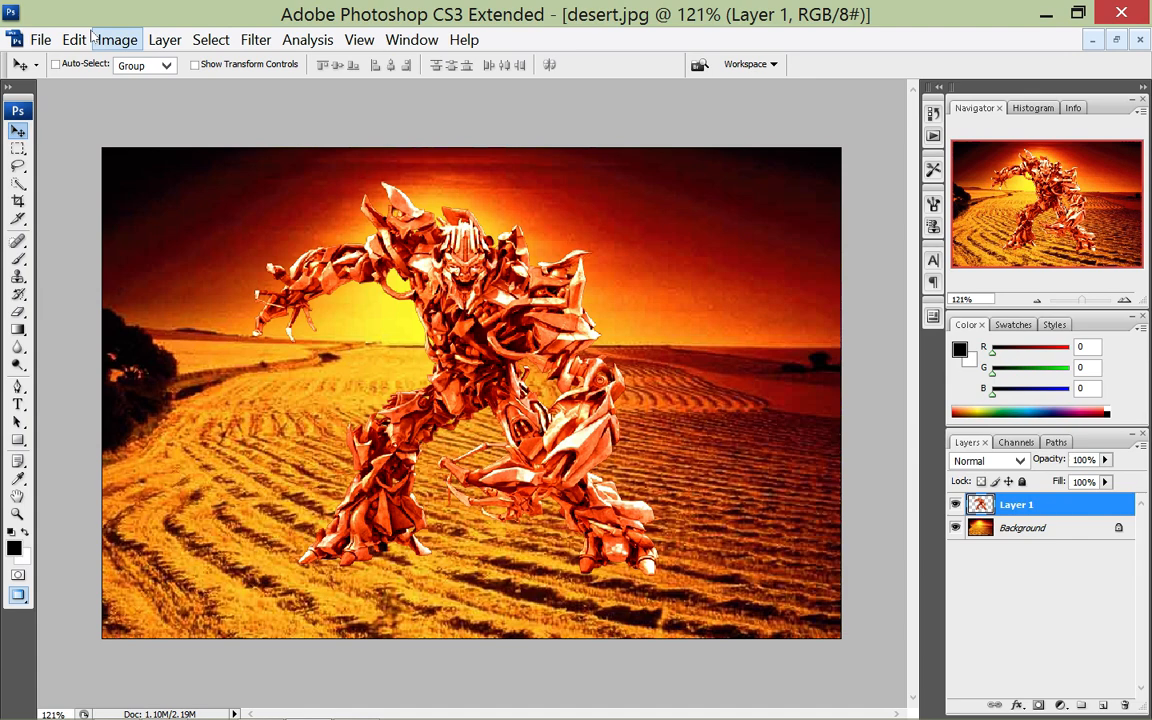
- Try a Brightness/Contrast adjustment on the recolored robot with contrast +77 and brightness -91
left_click(100, 39)
mouse_move(96, 98)
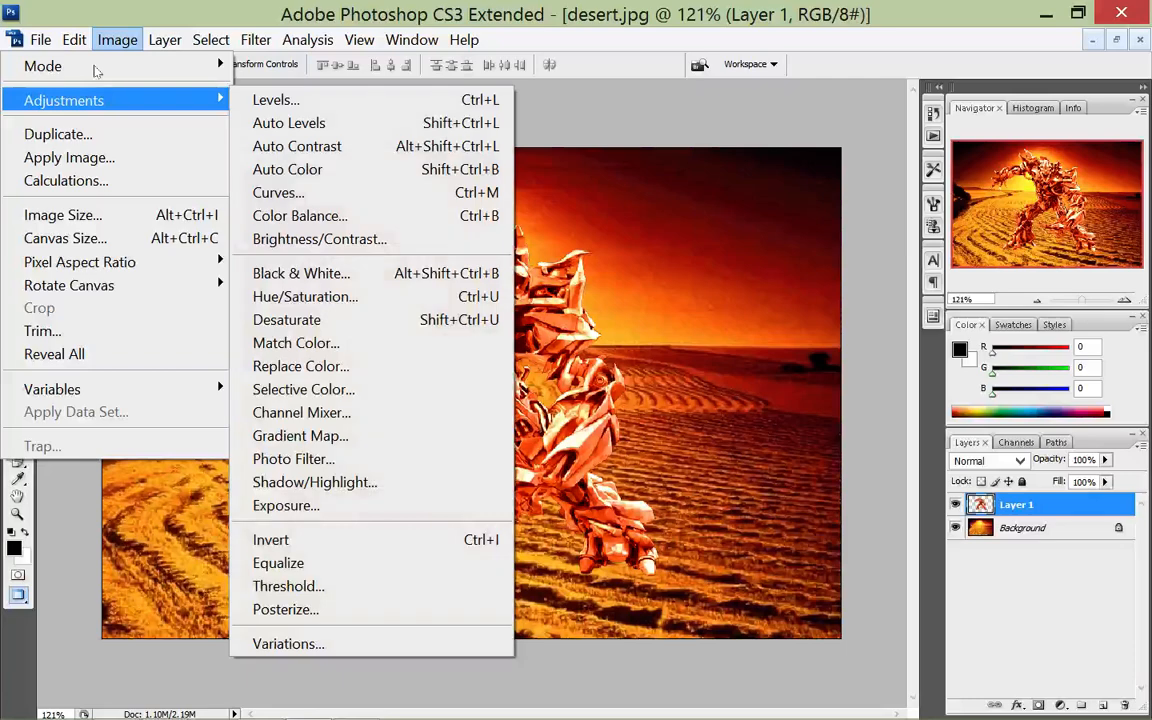
left_click(320, 239)
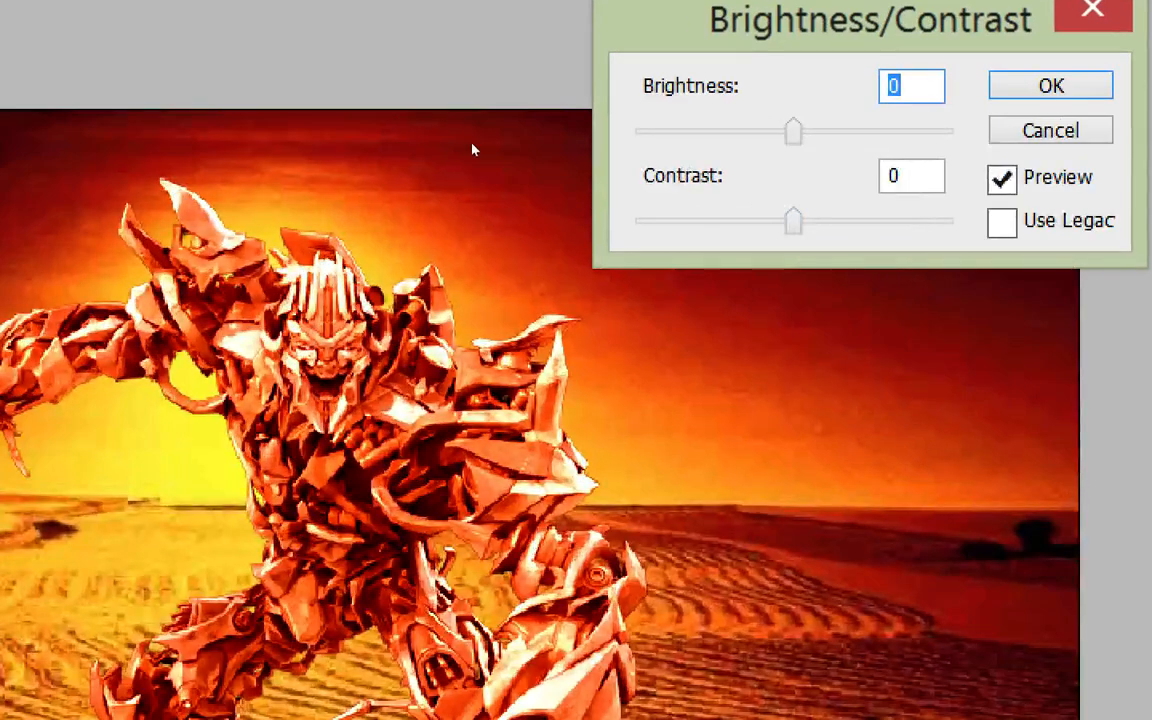
mouse_move(793, 221)
left_mouse_down()
mouse_move(951, 221)
mouse_move(880, 221)
mouse_move(915, 221)
left_mouse_up()
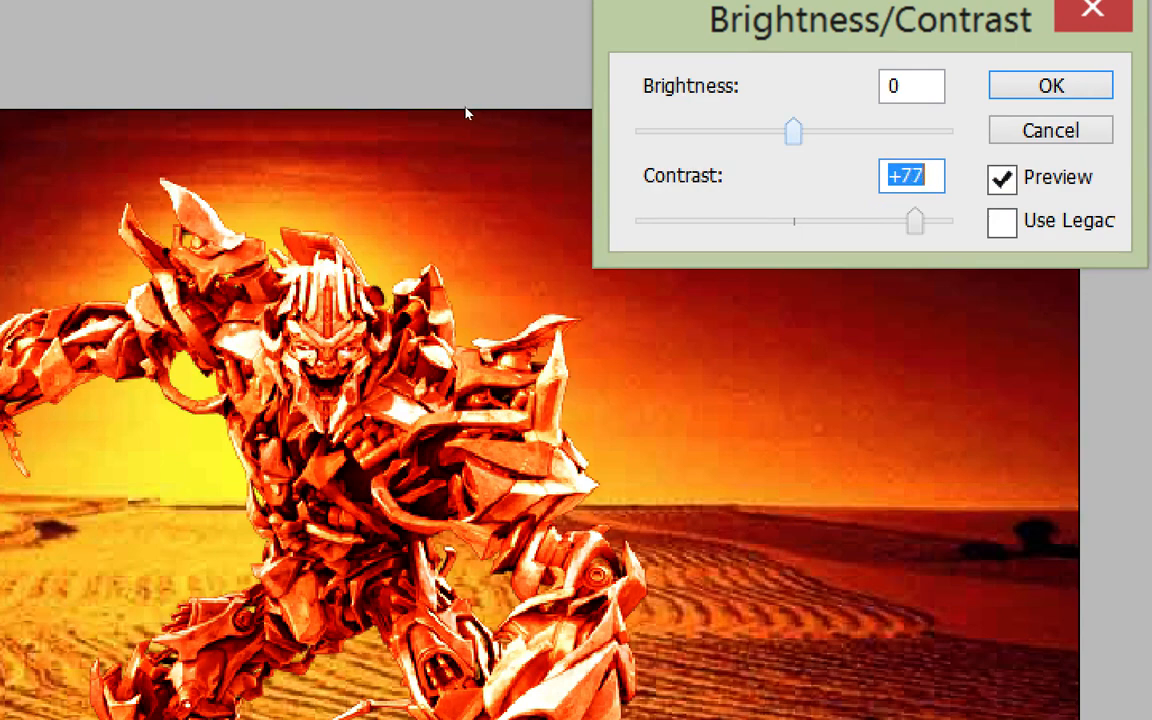
mouse_move(793, 131)
left_mouse_down()
mouse_move(689, 131)
mouse_move(722, 131)
left_mouse_up()
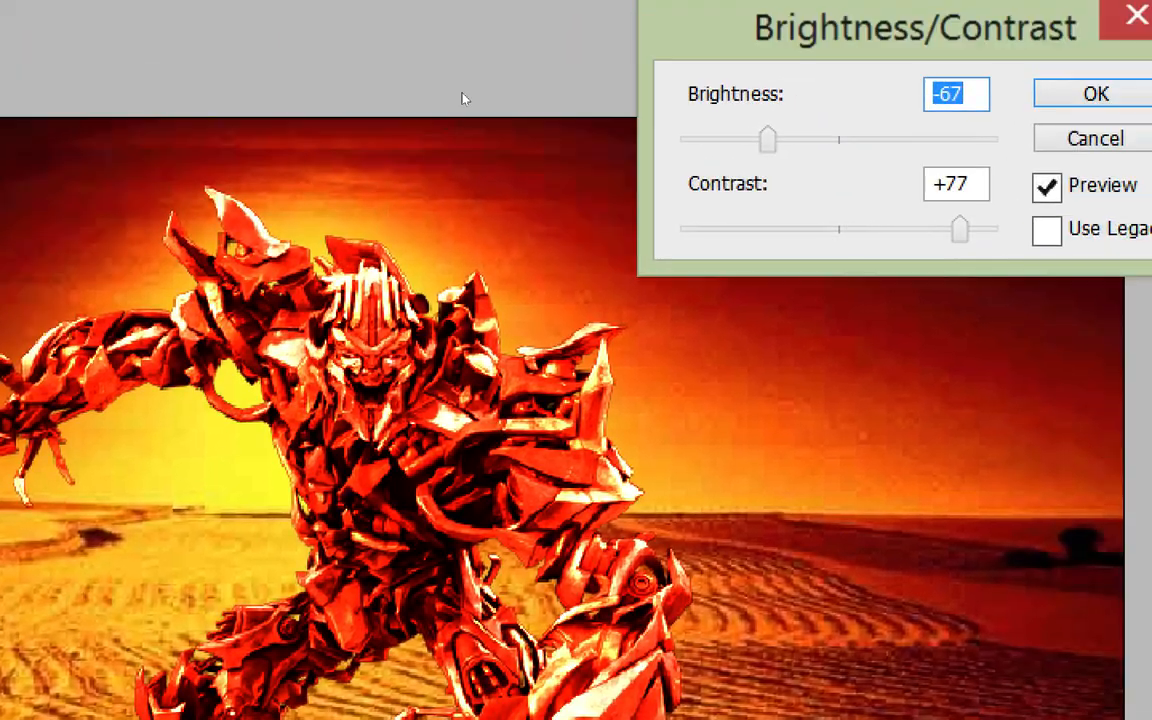
left_click_drag(807, 59, 785, 59)
key("Down")
key("Down")
key("Down")
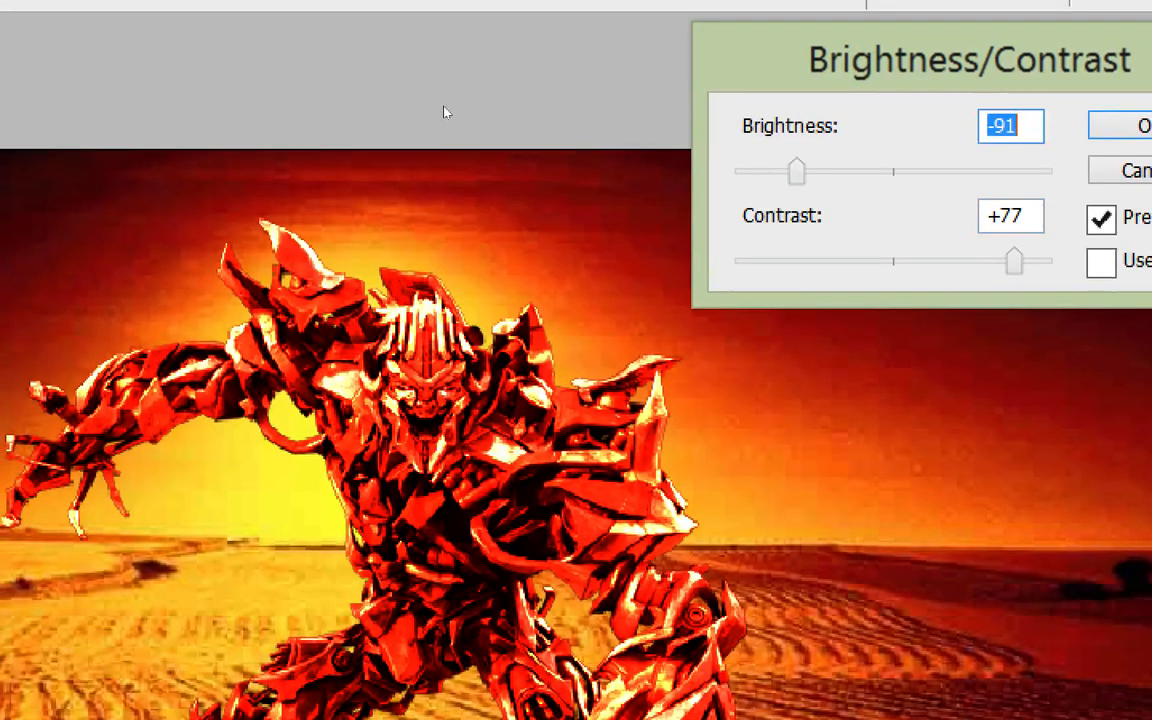
- Try brightness -45, cancel the Brightness/Contrast adjustment, and undo the robot's color balance change
left_click_drag(796, 171, 845, 171)
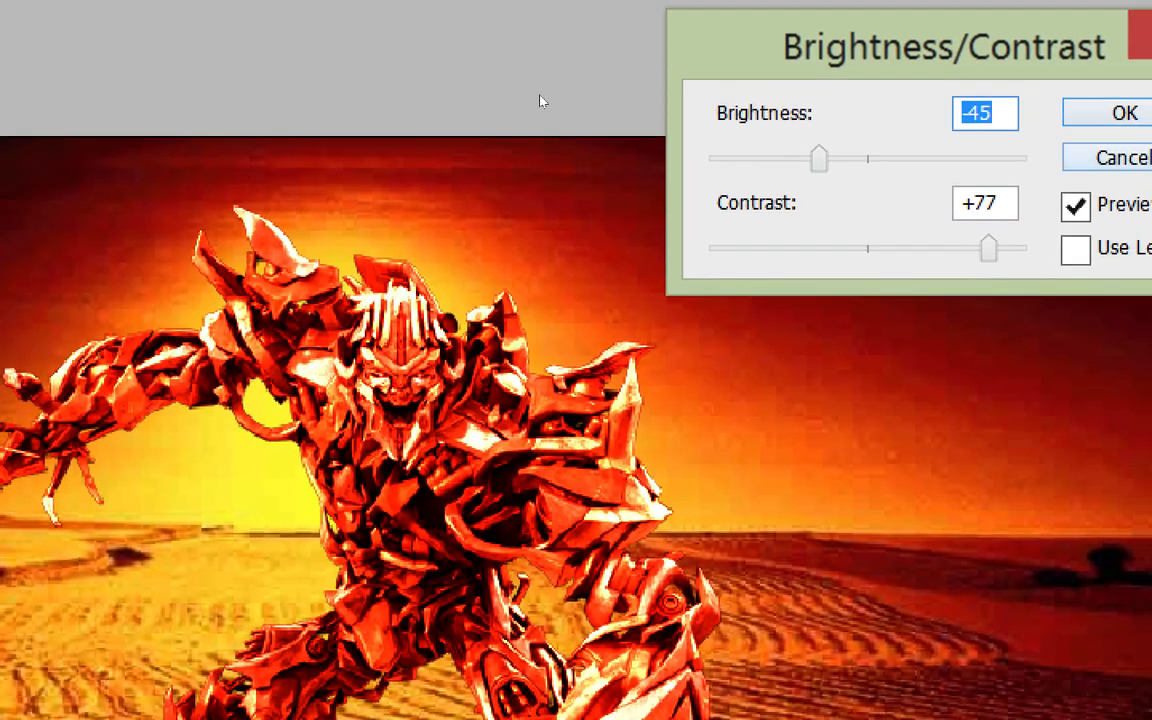
key("Escape")
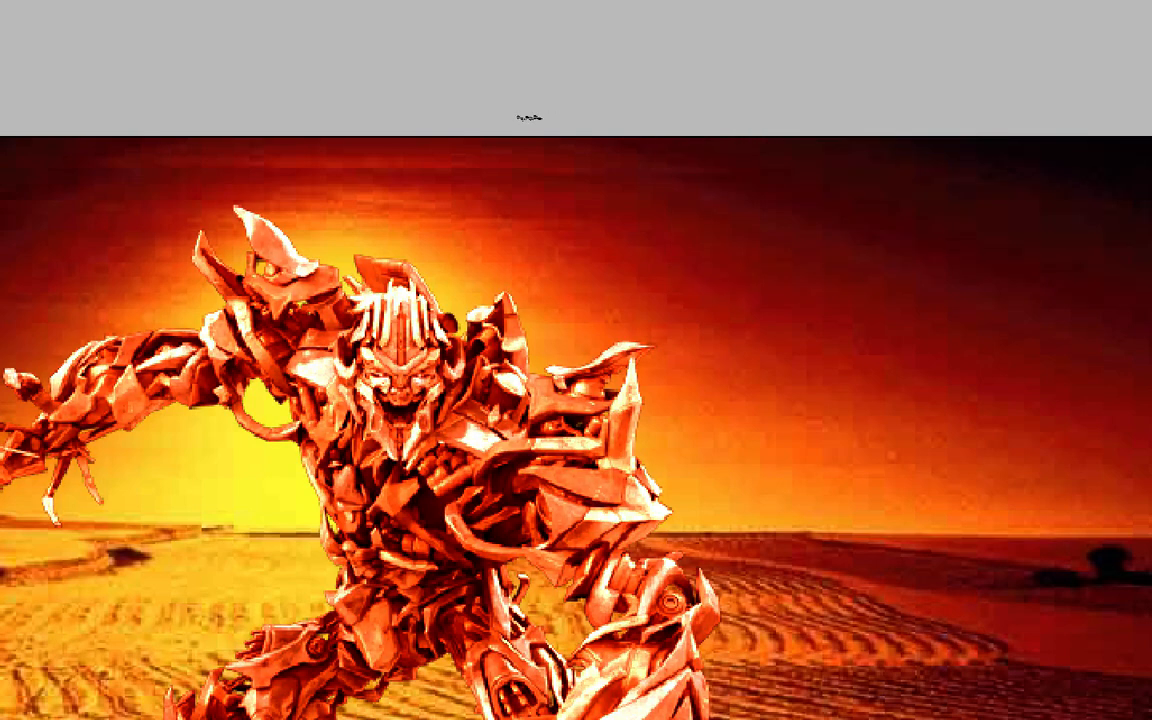
key("ctrl+z")
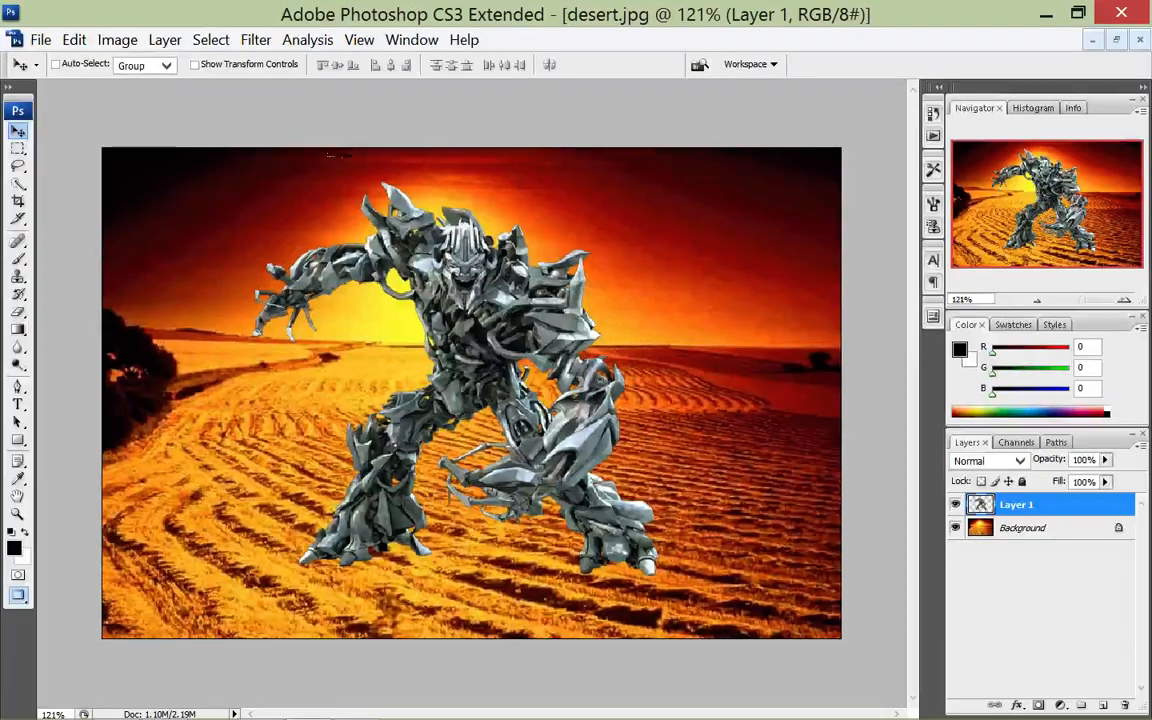
- Apply Brightness/Contrast to the robot layer with brightness -36 and contrast +60
left_click(110, 40)
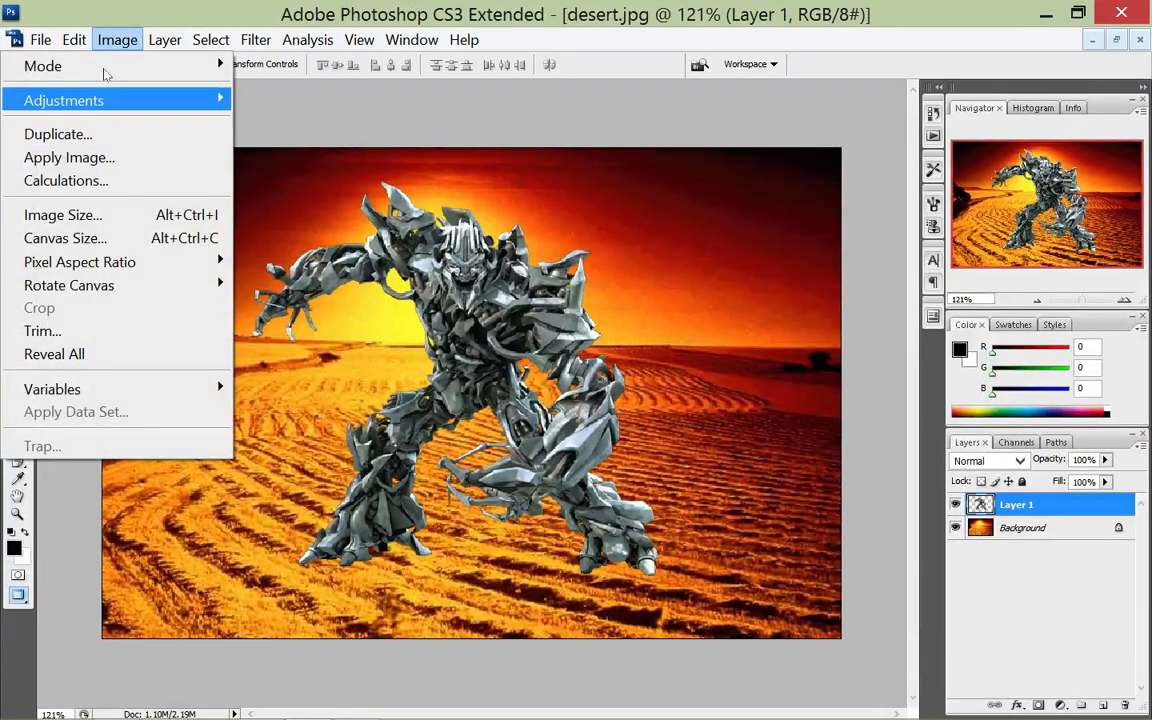
mouse_move(185, 100)
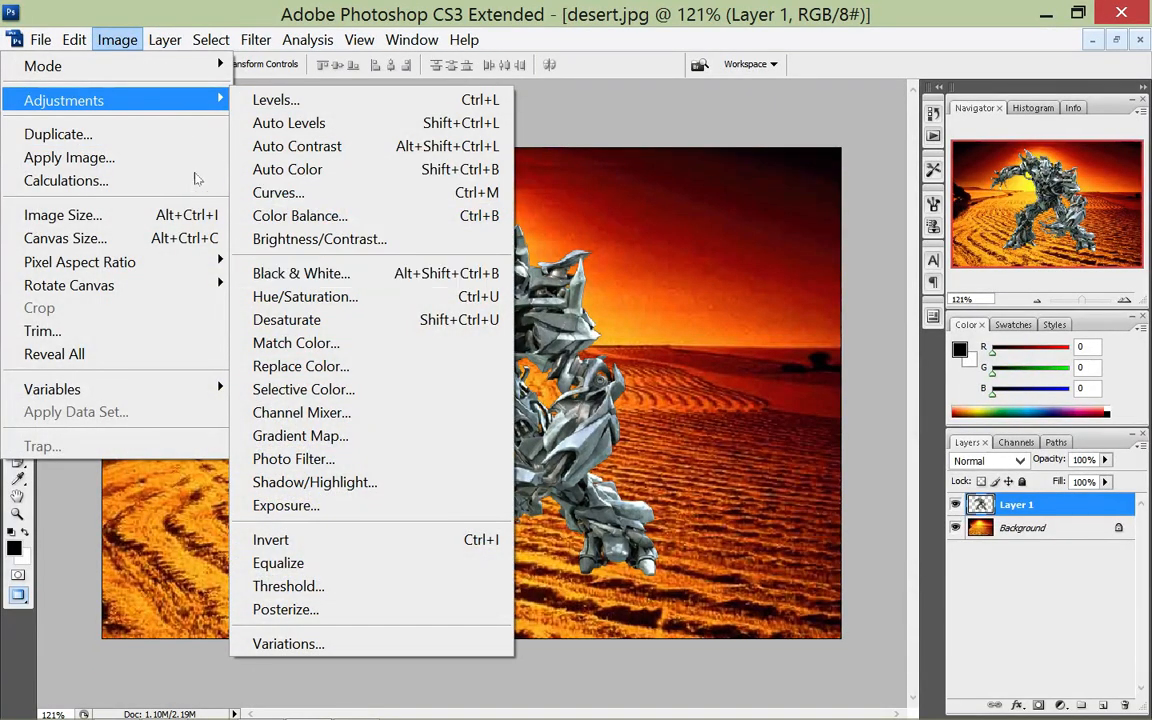
key("Return")
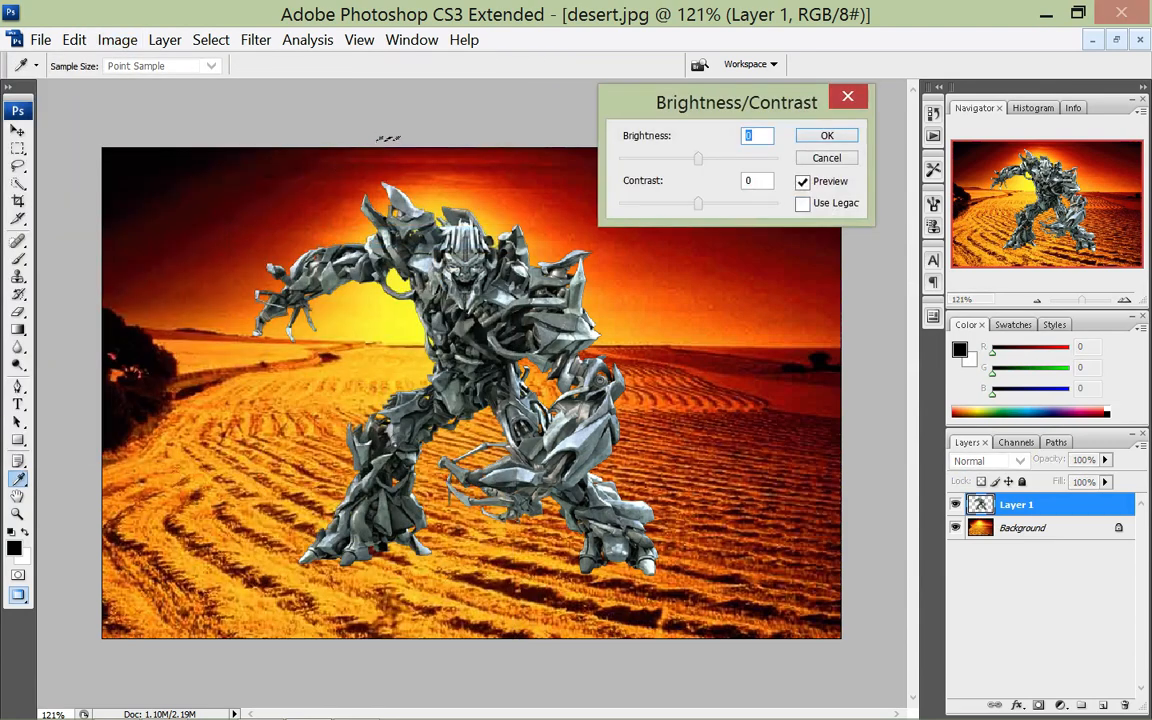
left_click_drag(702, 204, 745, 203)
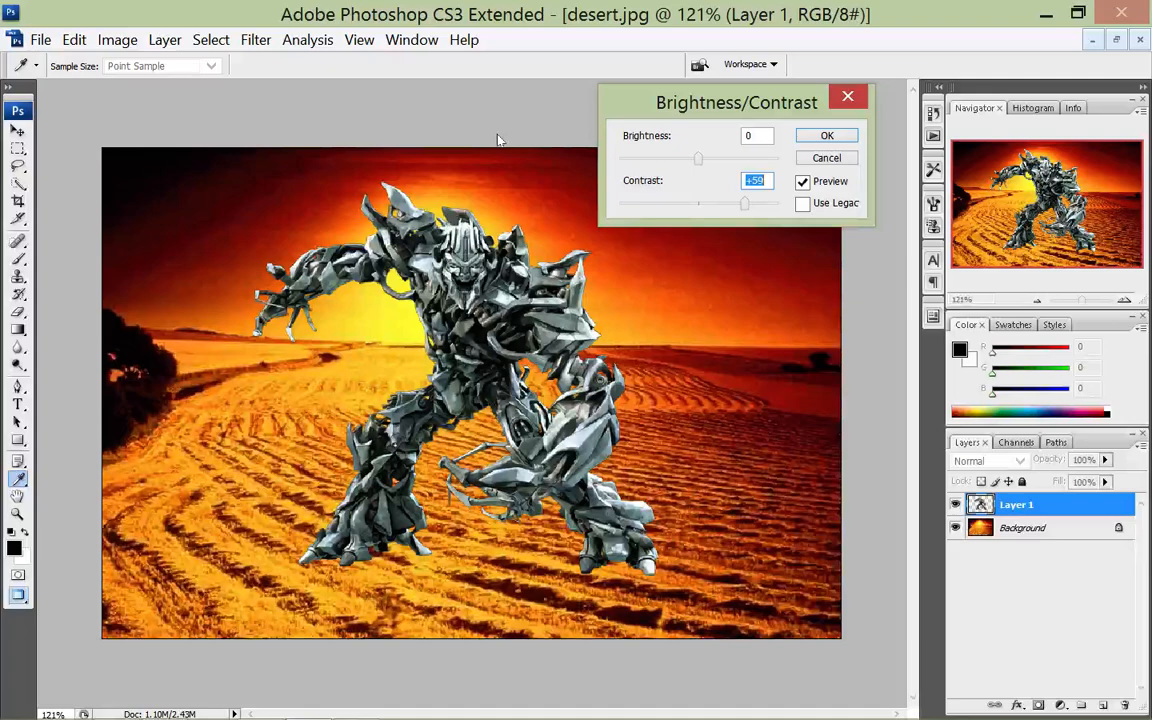
left_click_drag(698, 158, 679, 158)
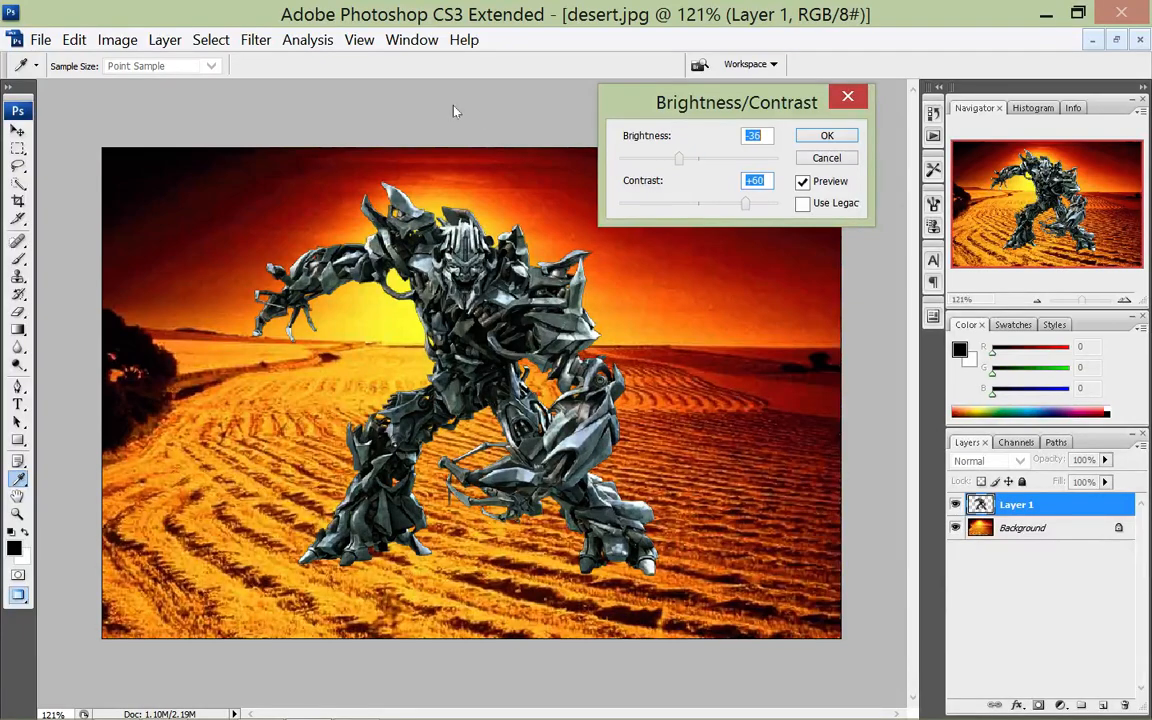
key("Return")
key("v")
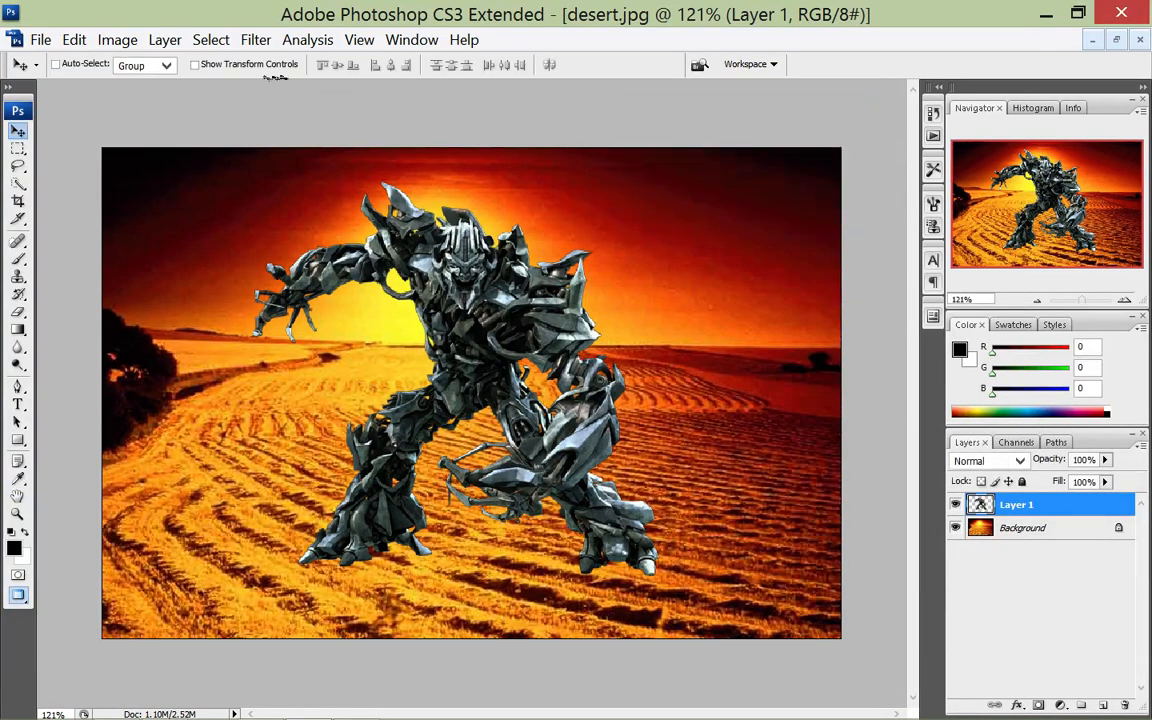
- Start a Hue/Saturation adjustment on the robot layer with Colorize turned on
left_click(74, 39)
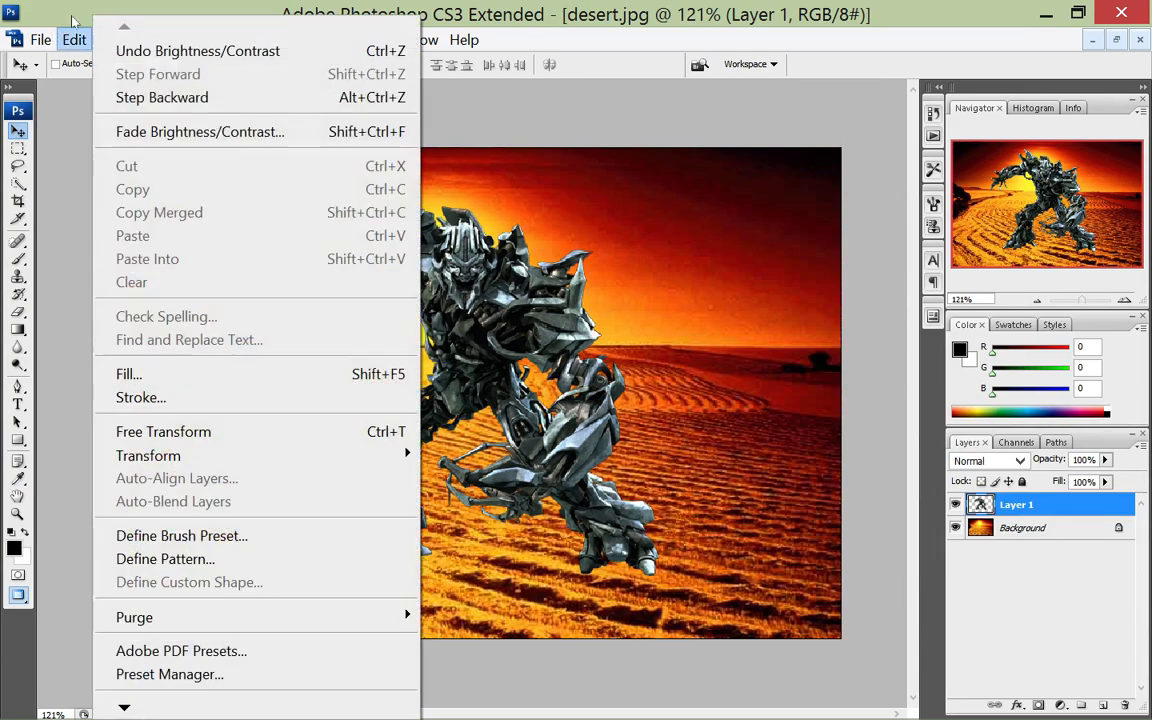
left_click(74, 39)
left_click(117, 39)
mouse_move(185, 98)
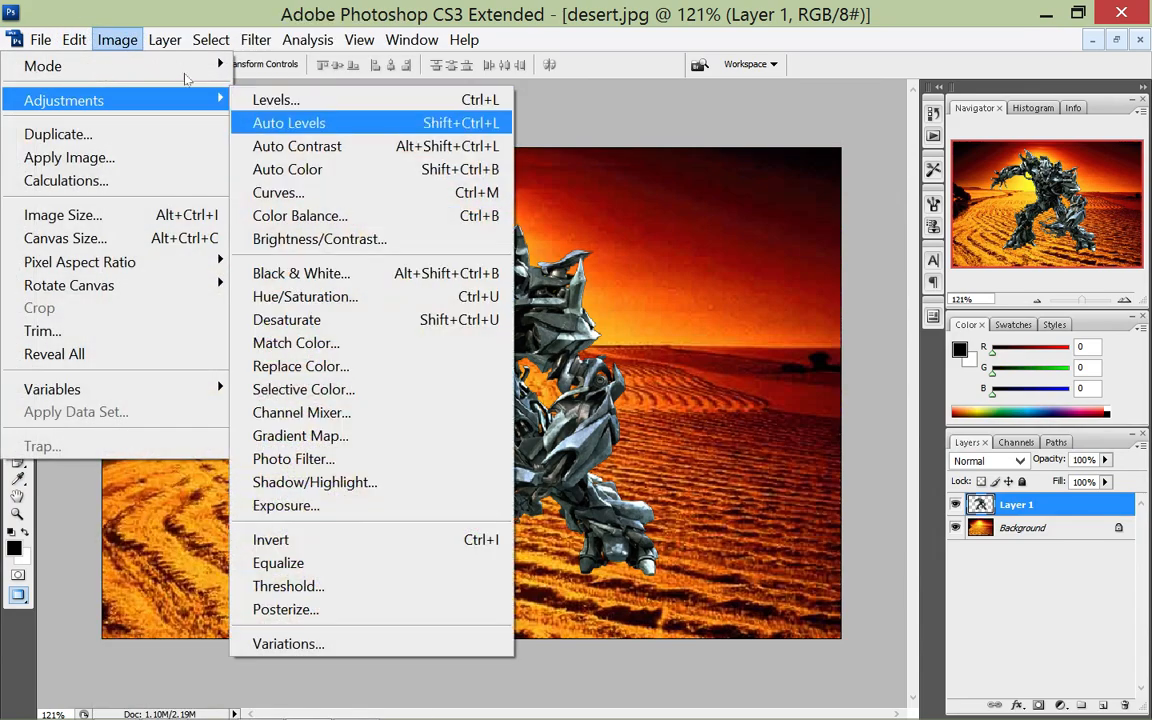
key("Down")
key("Down")
key("Down")
key("Down")
key("Down")
key("Down")
key("Down")
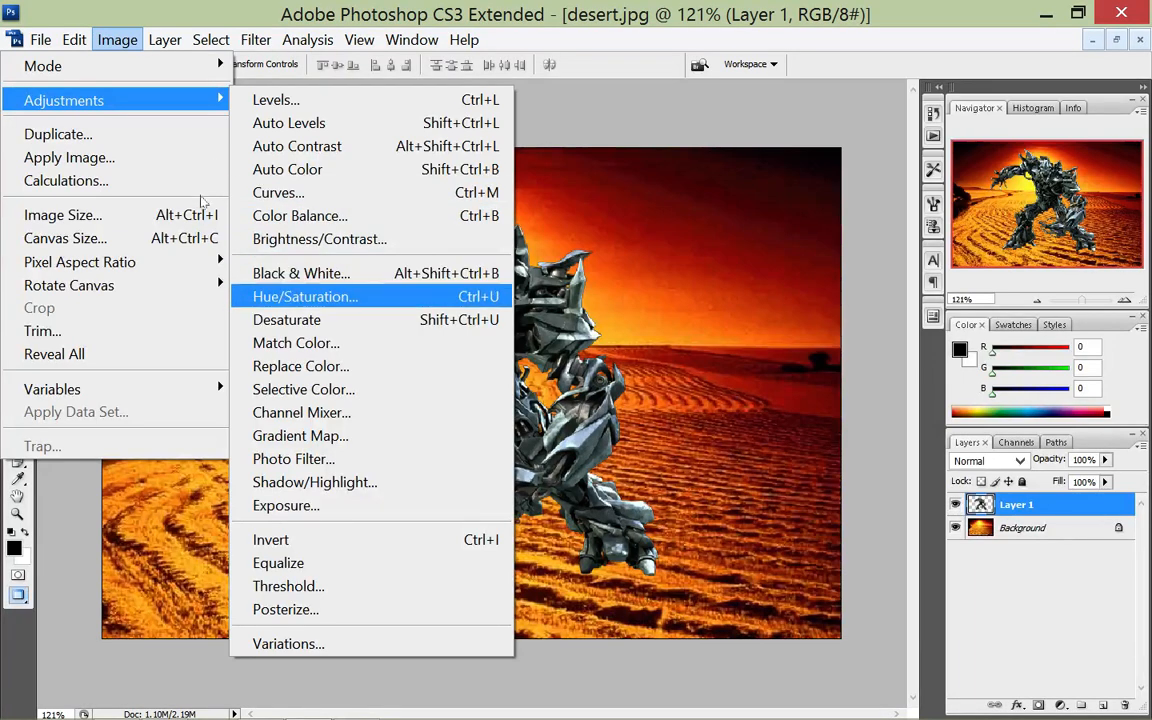
key("Return")
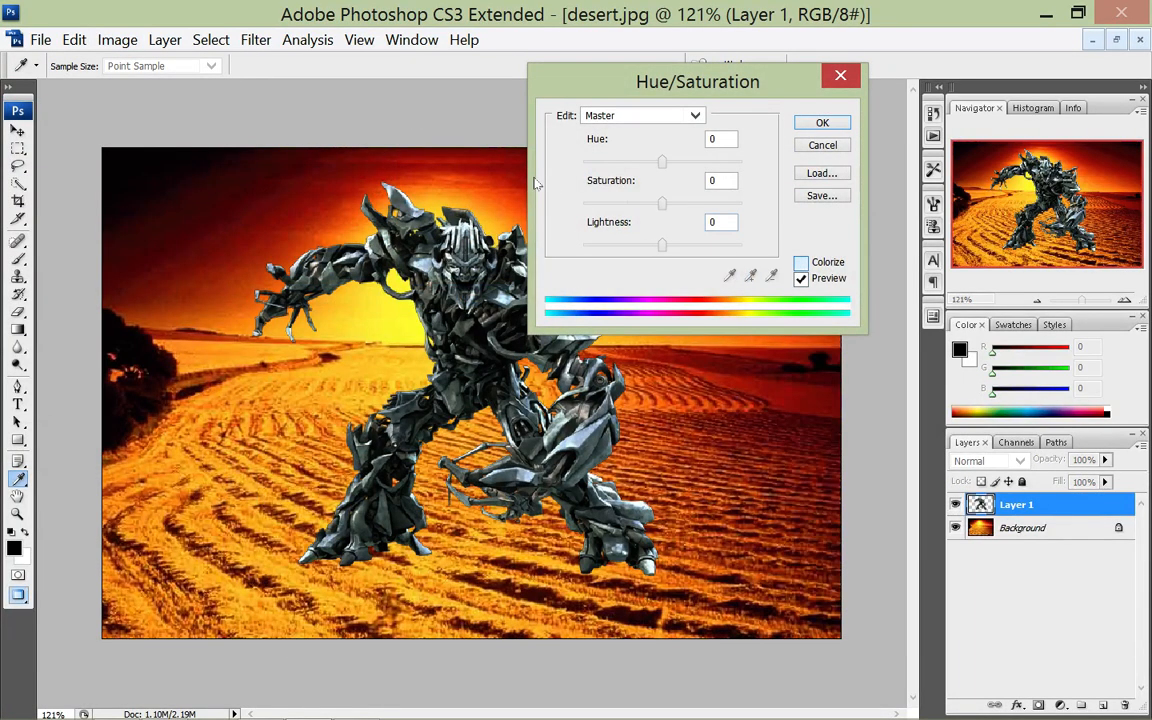
key("alt+o")
key("Tab")
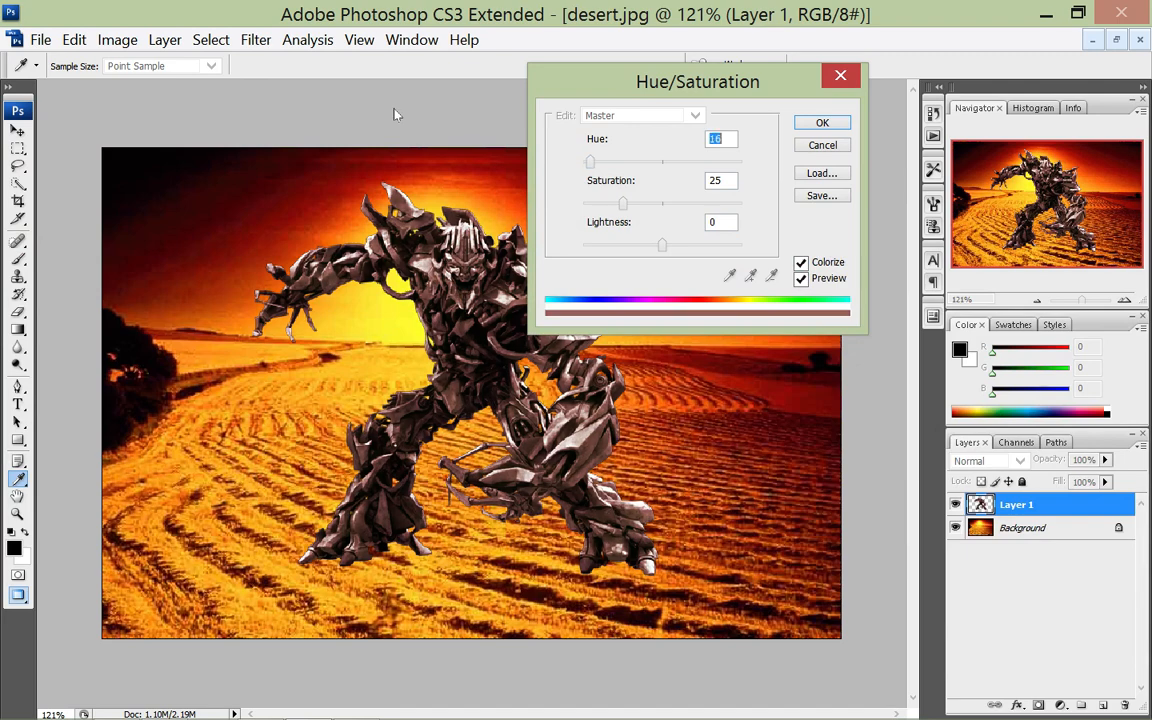
- Set the colorized robot's hue to 0 and saturation to 35
key("Tab")
key("Up")
key("Up")
key("Up")
key("Up")
key("Up")
key("Up")
key("Up")
key("Up")
key("Up")
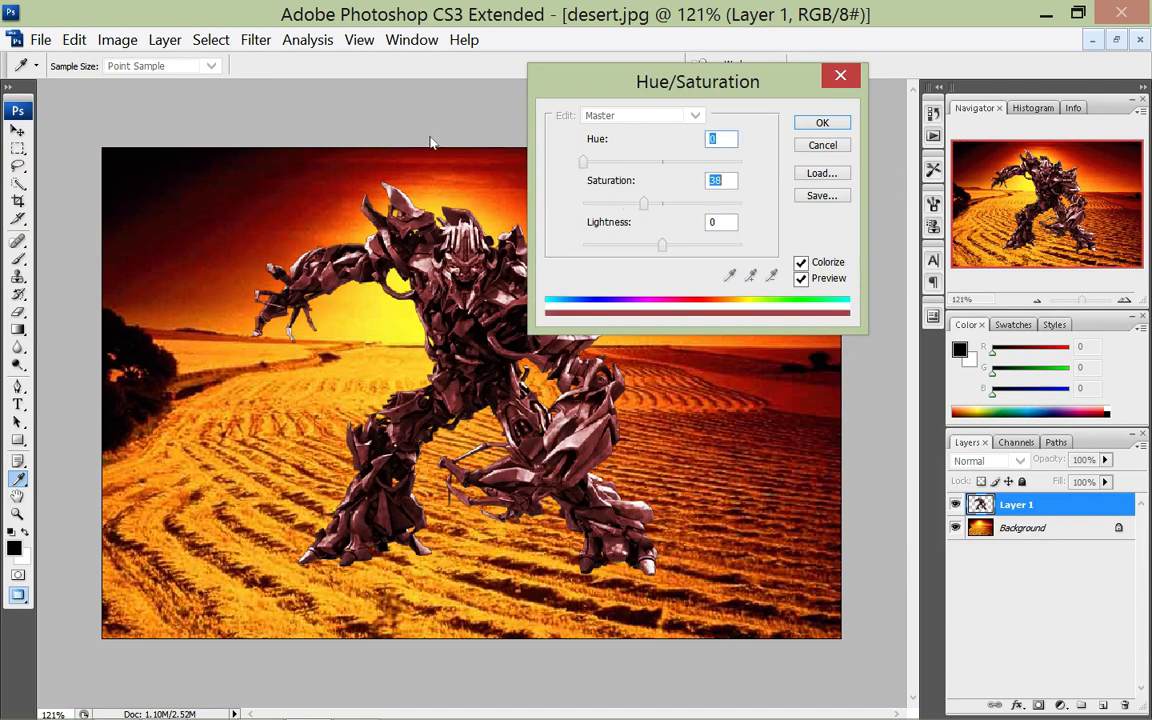
key("Up")
- Set the robot's lightness to +2 and apply the Hue/Saturation adjustment
key("Tab")
key("Up")
key("Up")
key("Up")
key("Up")
key("Up")
key("Up")
key("Up")
key("Up")
key("Up")
key("Up")
key("Up")
key("Up")
key("Up")
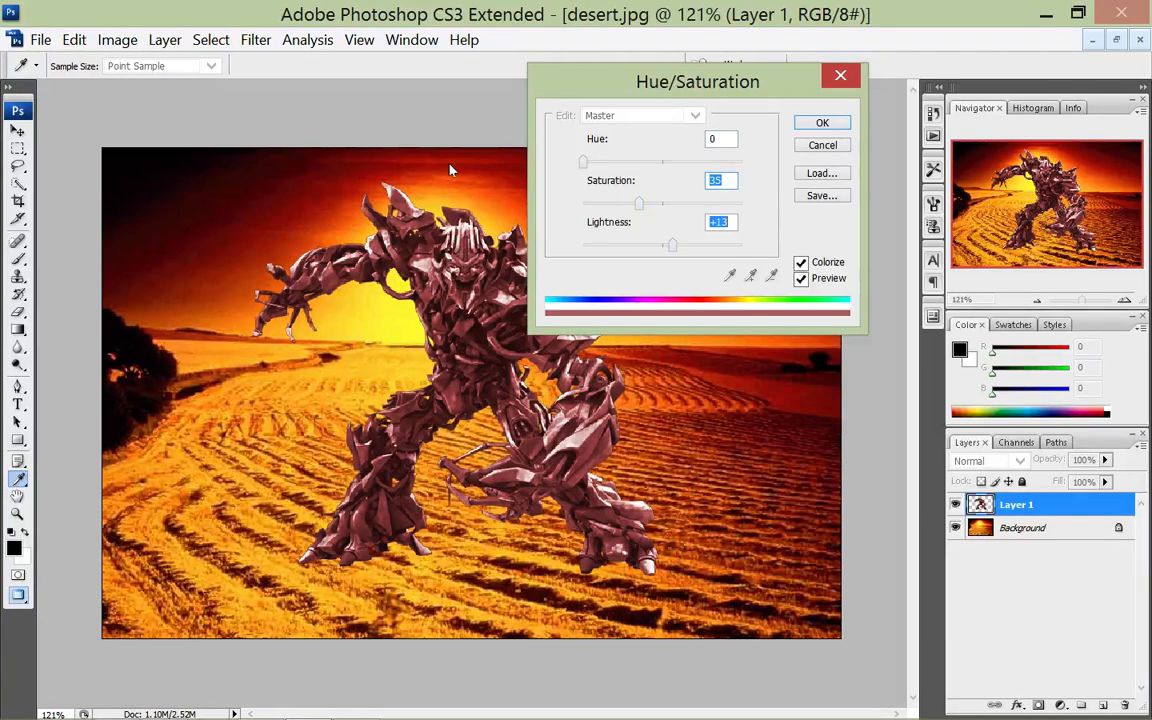
key("Down")
key("Down")
key("Down")
key("Down")
key("Down")
key("Down")
key("Down")
key("Down")
key("Down")
key("Down")
key("Down")
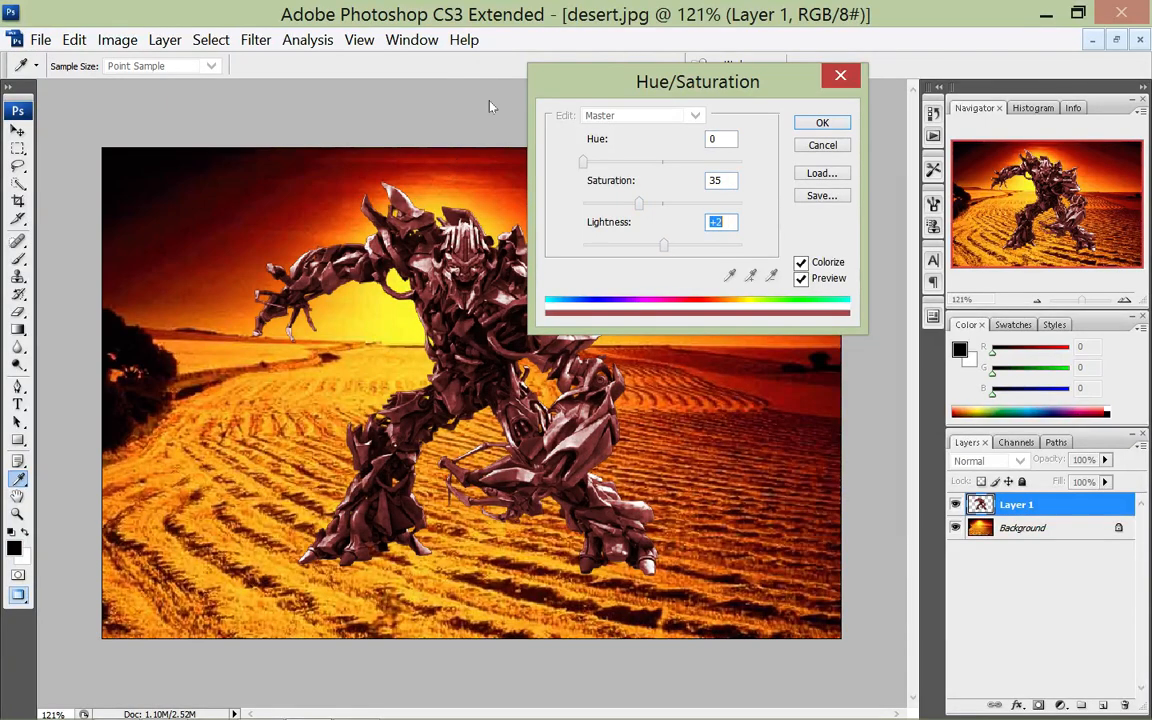
left_click(822, 123)
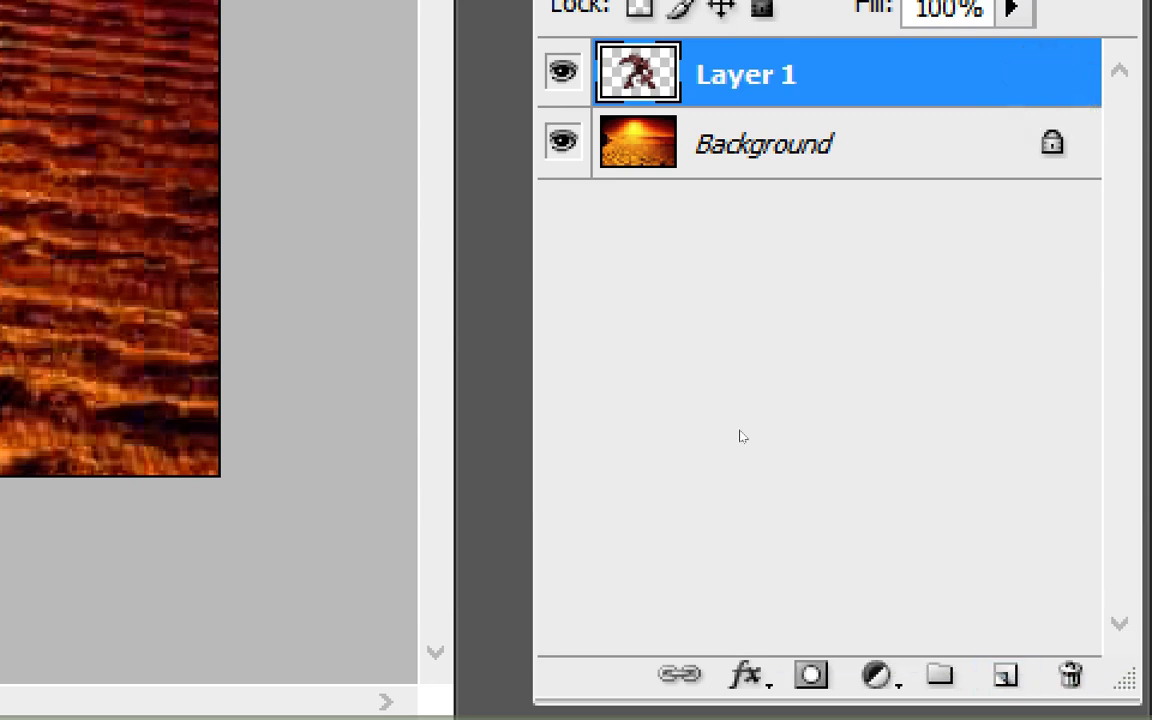
- Add a new empty layer above the robot layer and name it Shadow
left_click(1008, 674)
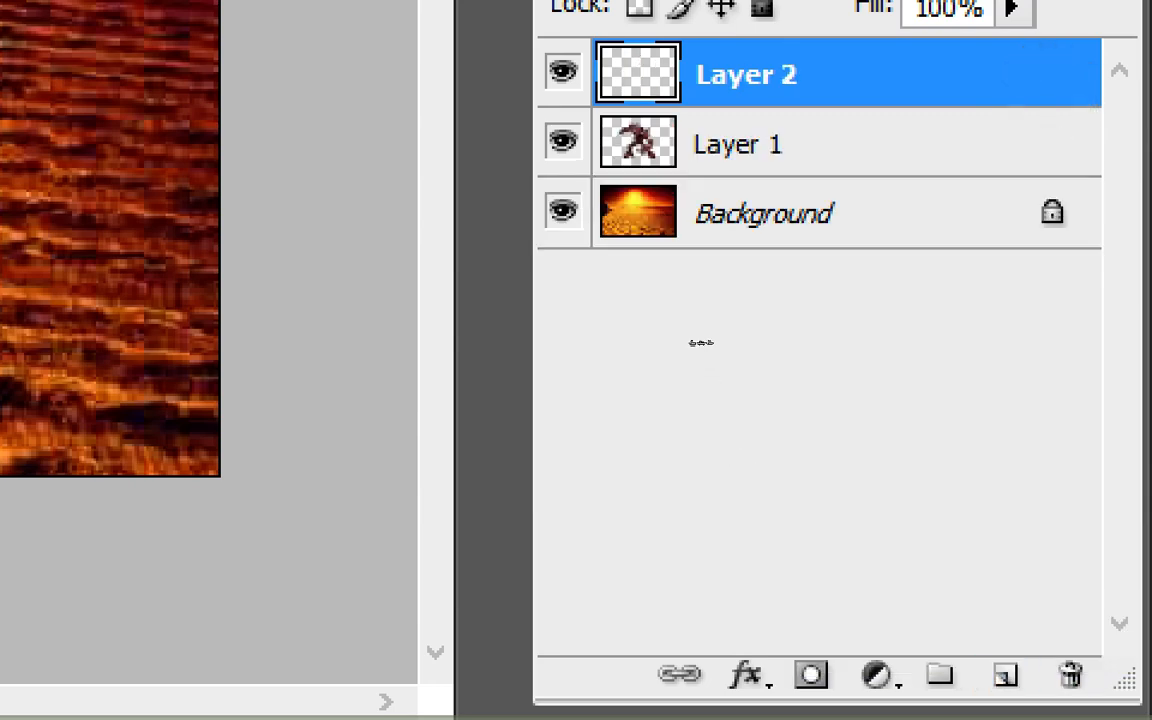
double_click(790, 269)
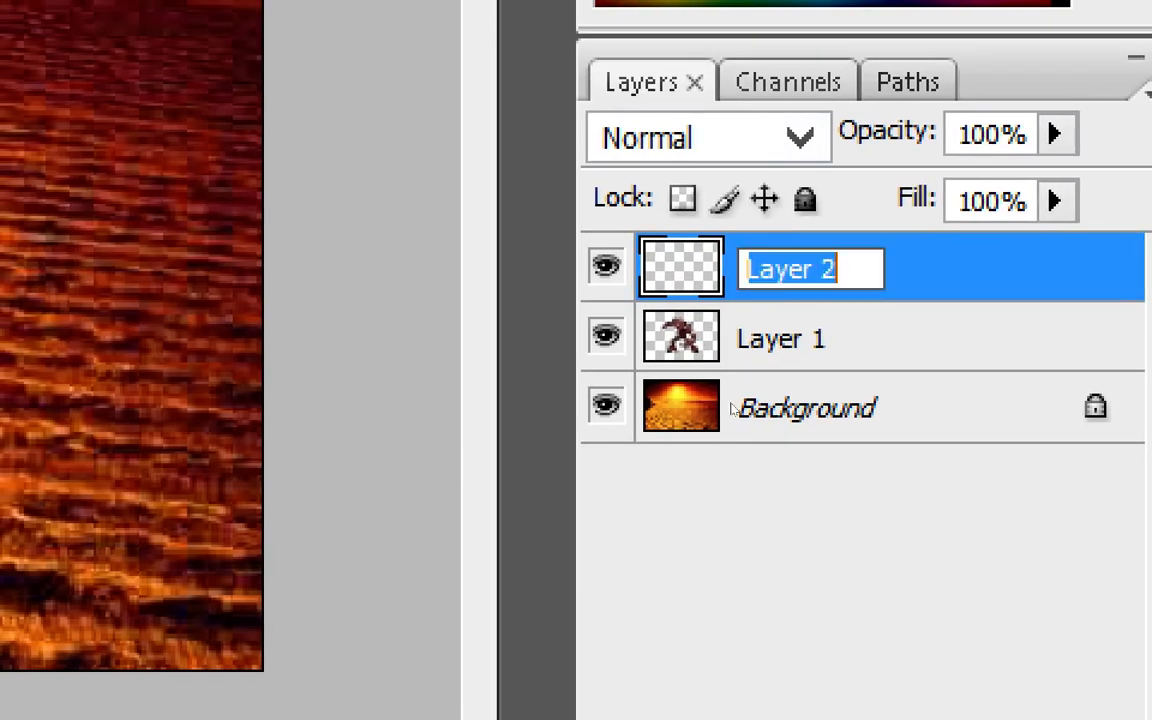
type("Shadow")
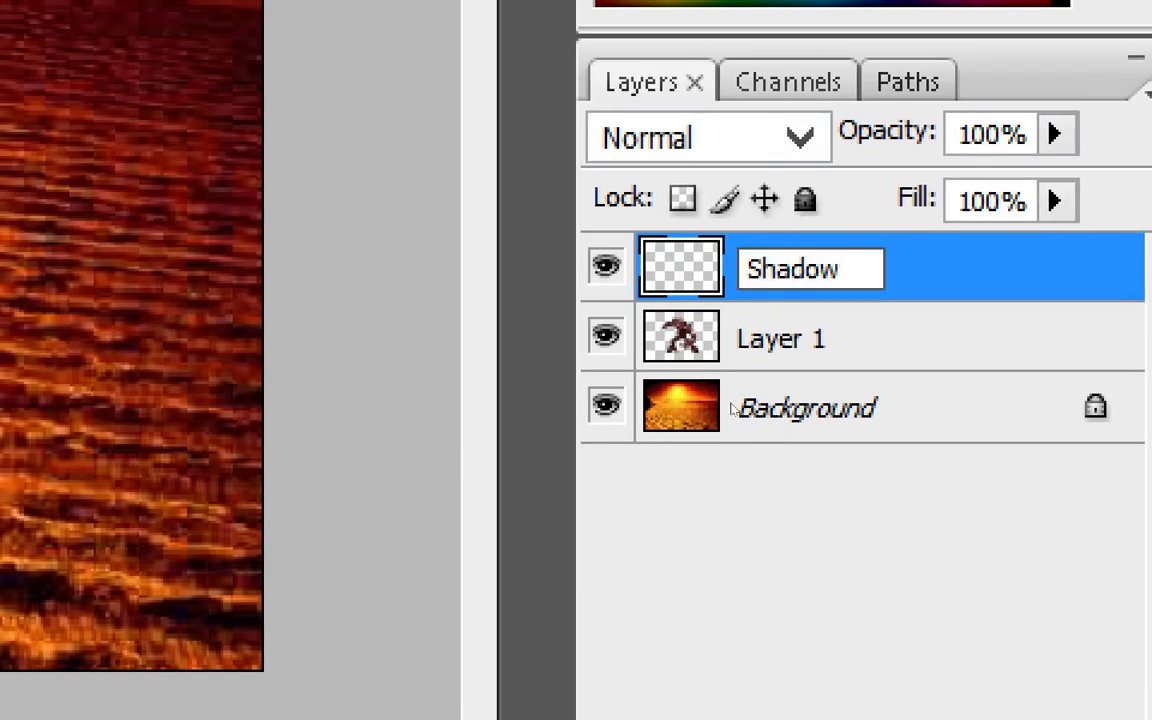
- Rename the robot layer Megatron
key("Tab")
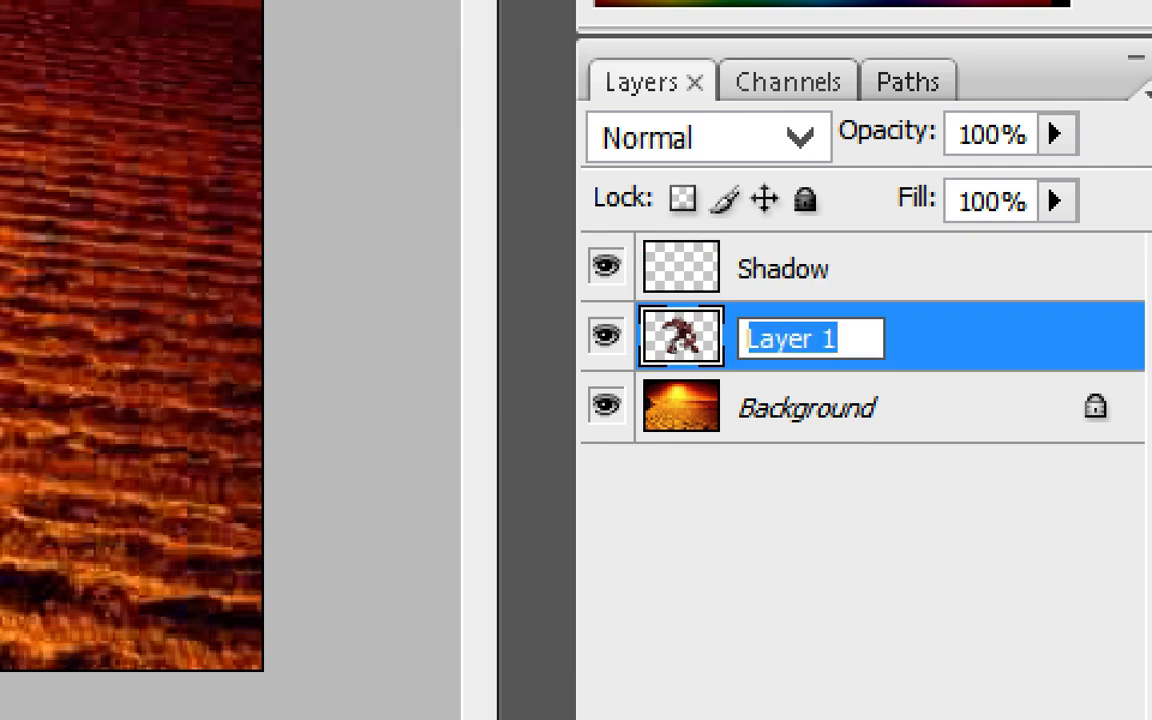
type("Megatron")
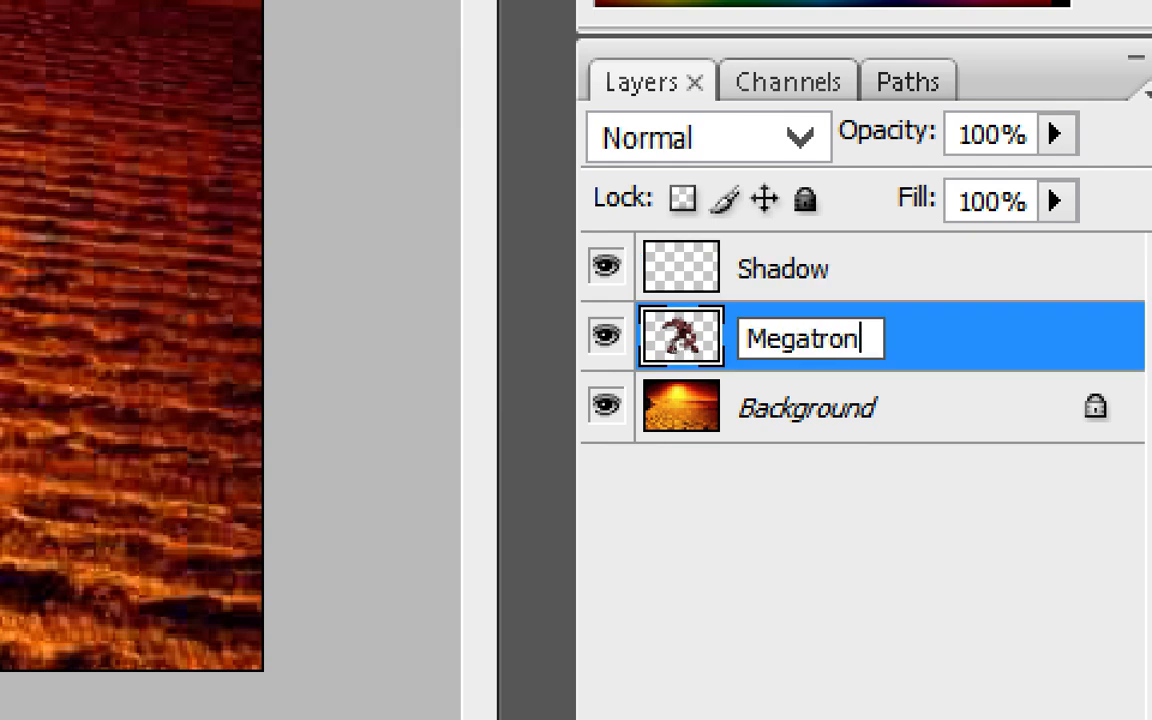
left_click(679, 416)
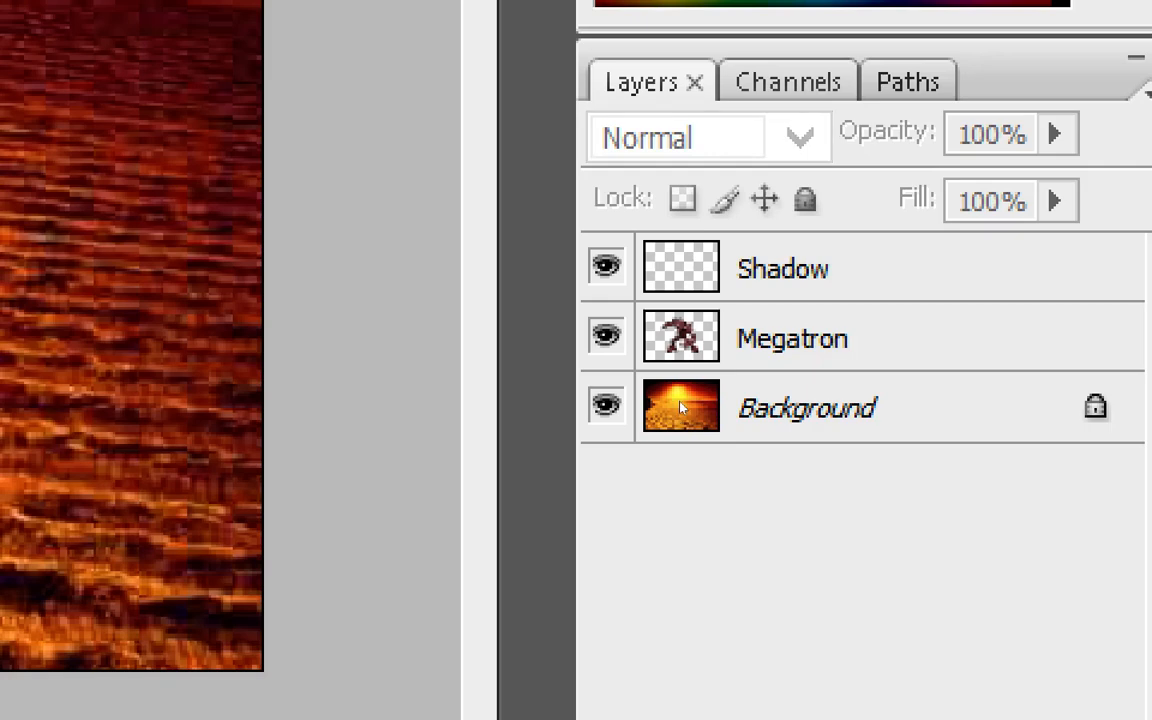
- Move the Shadow layer below Megatron and paint a black shadow under the robot's feet with a soft 88 px brush
left_click_drag(692, 284, 700, 395)
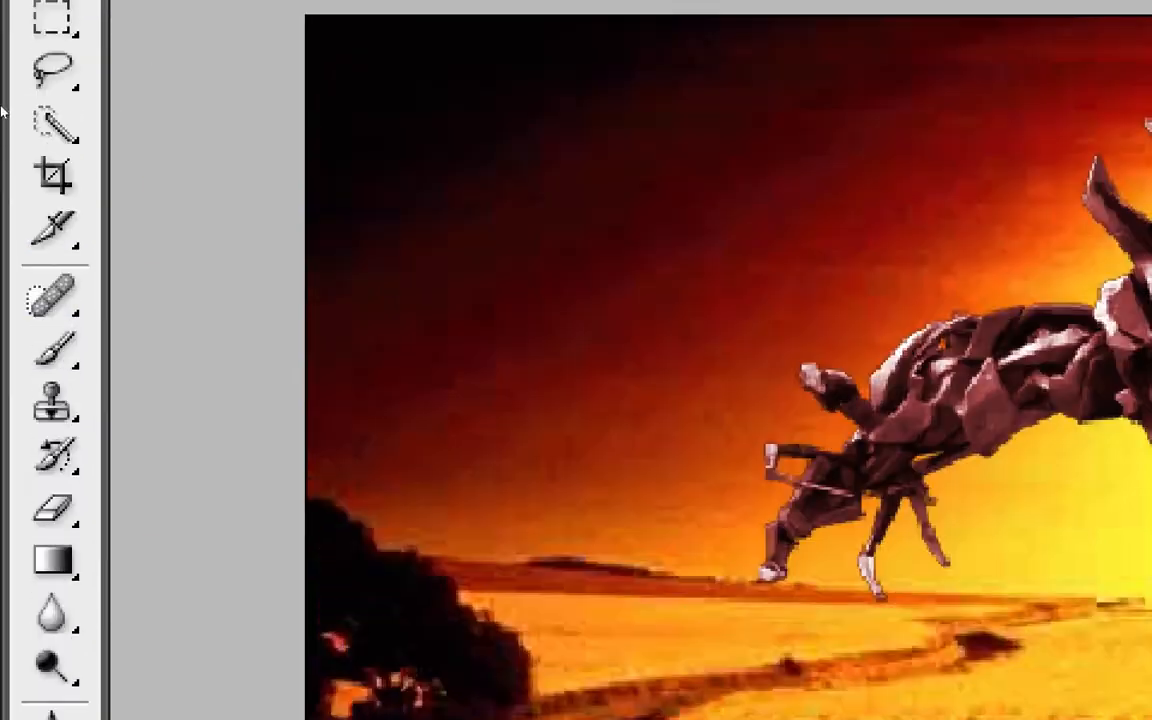
key("j")
key("b")
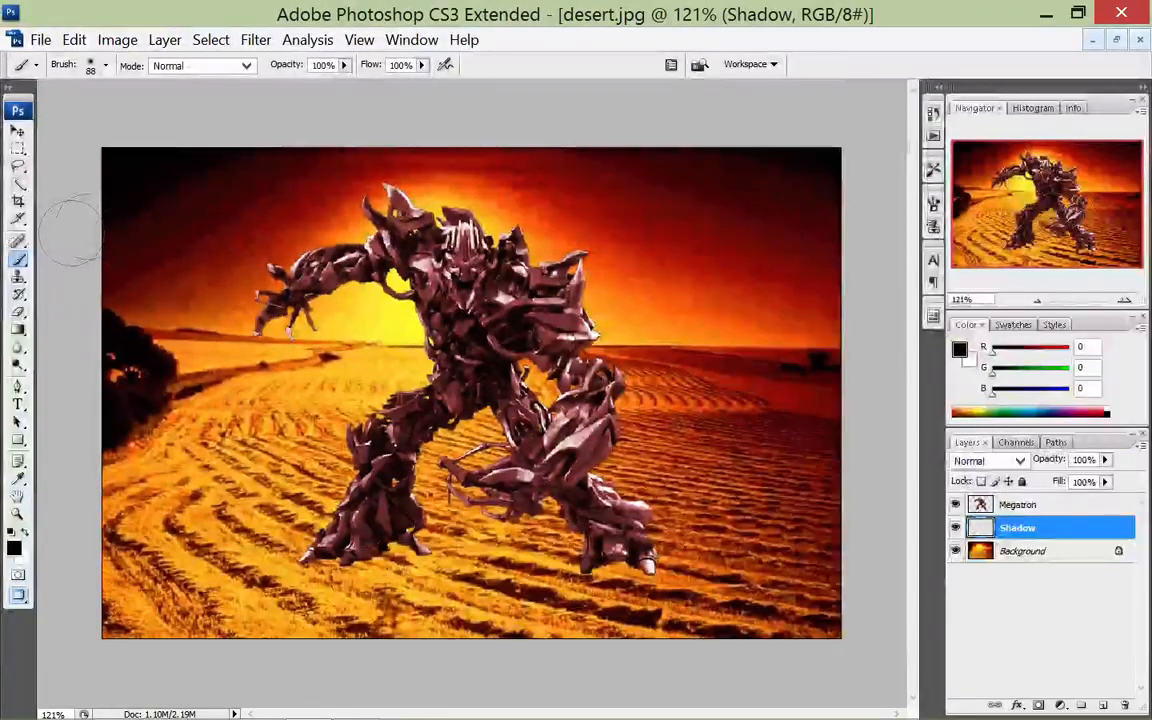
left_click(92, 62)
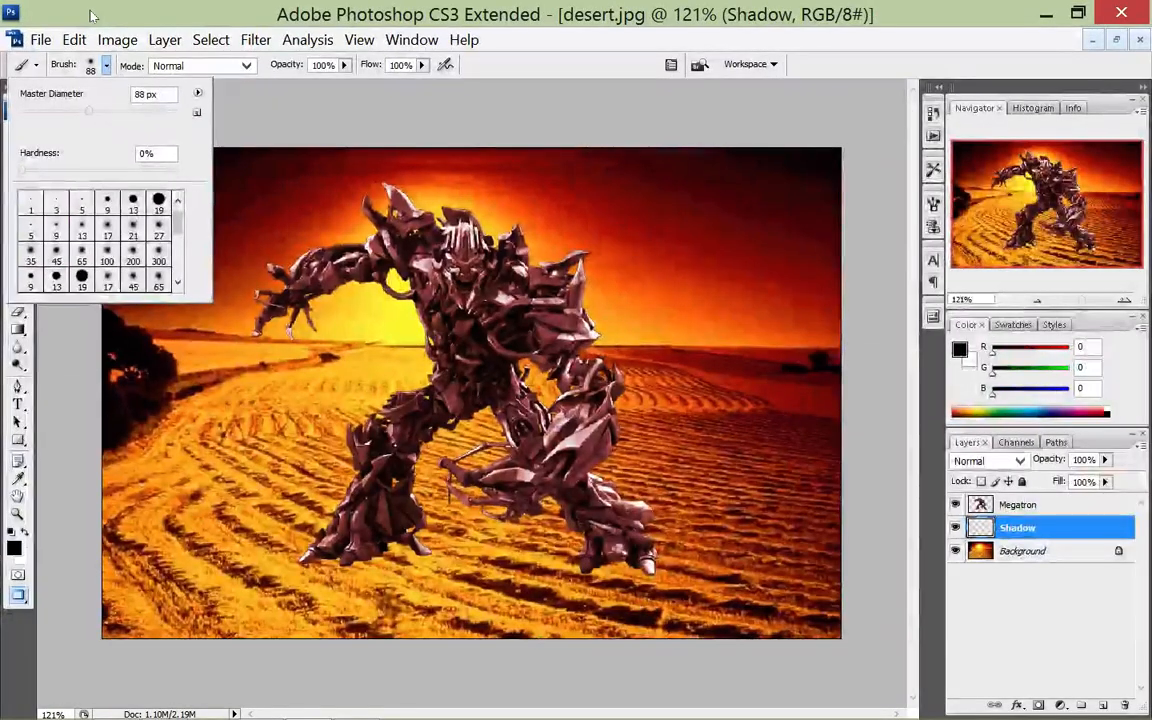
left_click(92, 15)
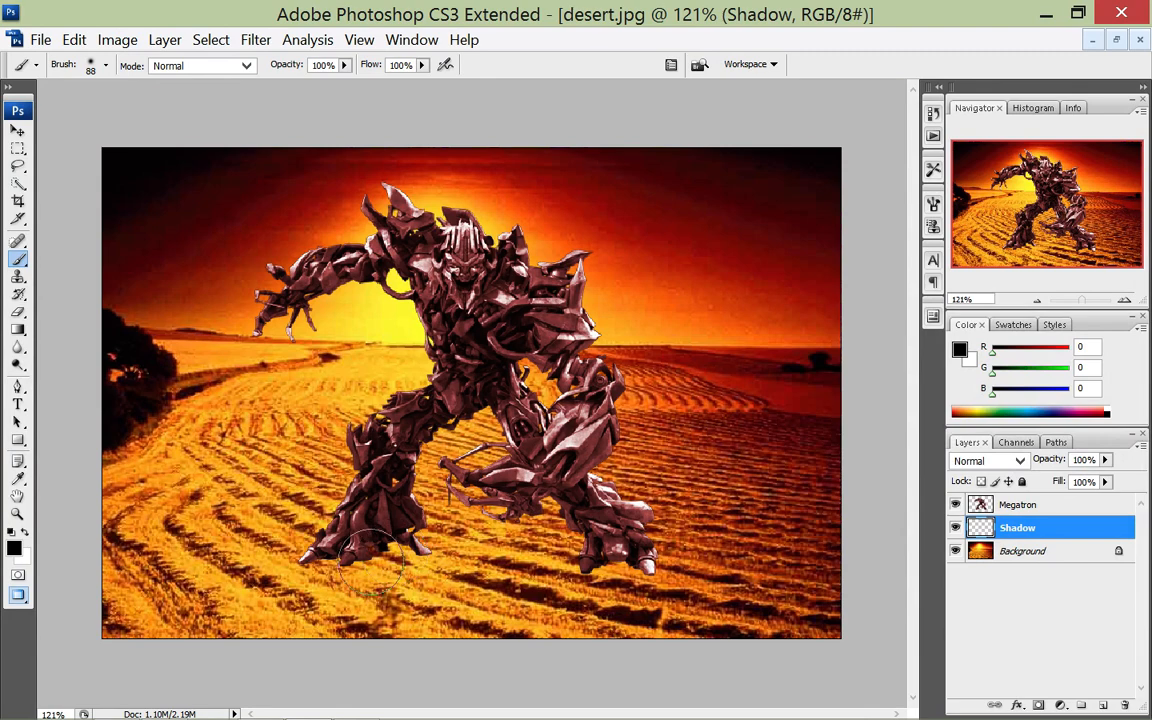
mouse_move(340, 510)
left_mouse_down()
mouse_move(400, 545)
mouse_move(378, 558)
mouse_move(516, 568)
mouse_move(540, 548)
mouse_move(506, 558)
mouse_move(420, 540)
mouse_move(380, 563)
mouse_move(590, 545)
mouse_move(630, 555)
mouse_move(442, 560)
mouse_move(549, 583)
left_mouse_up()
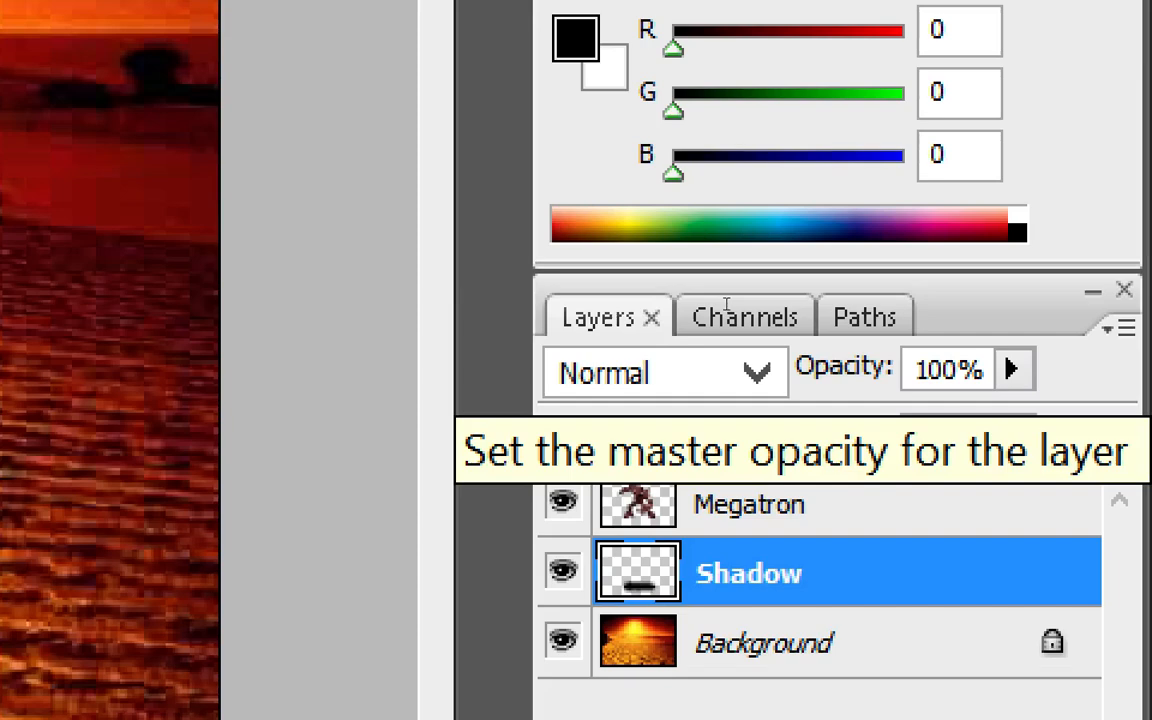
- Try the painted Shadow layer at 50% and 75% opacity, and delete that layer
left_click_drag(985, 370, 908, 370)
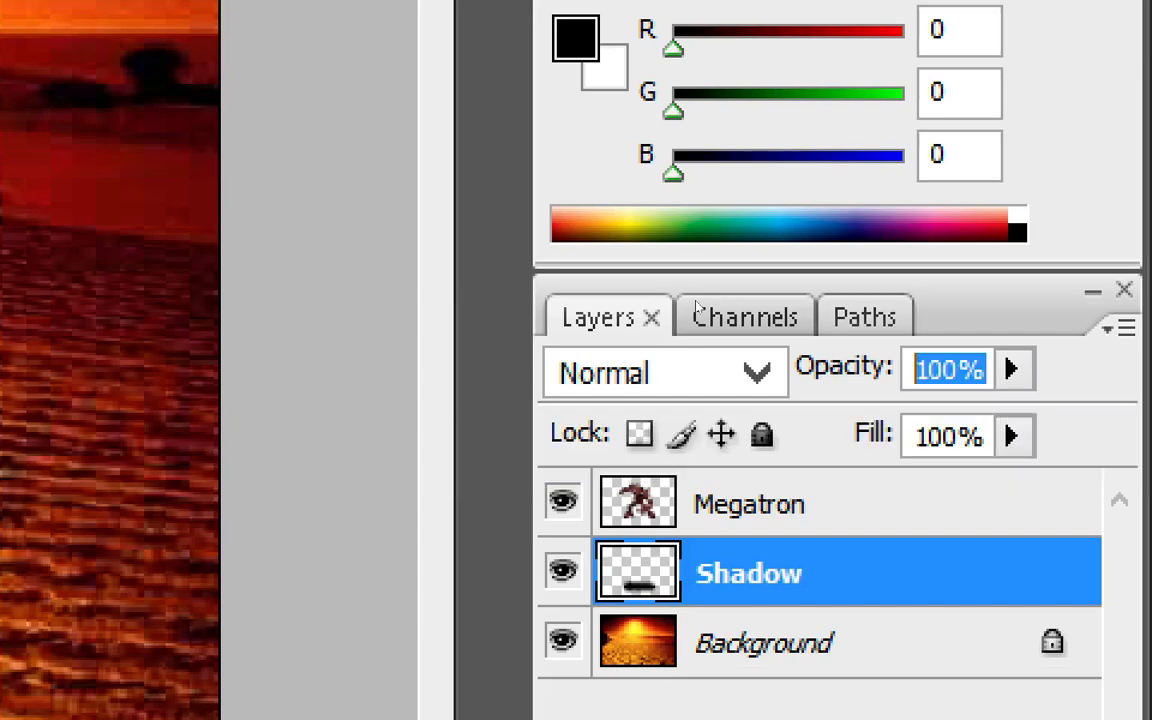
type("50")
key("Return")
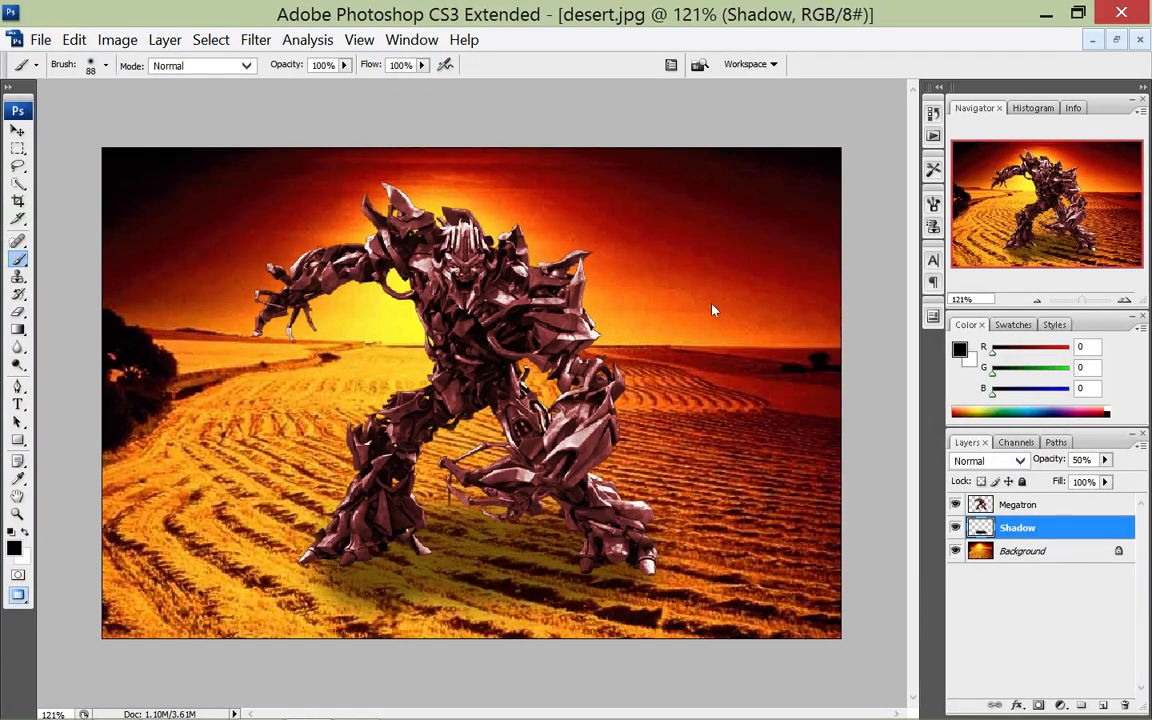
key("shift+Return")
type("75")
key("Return")
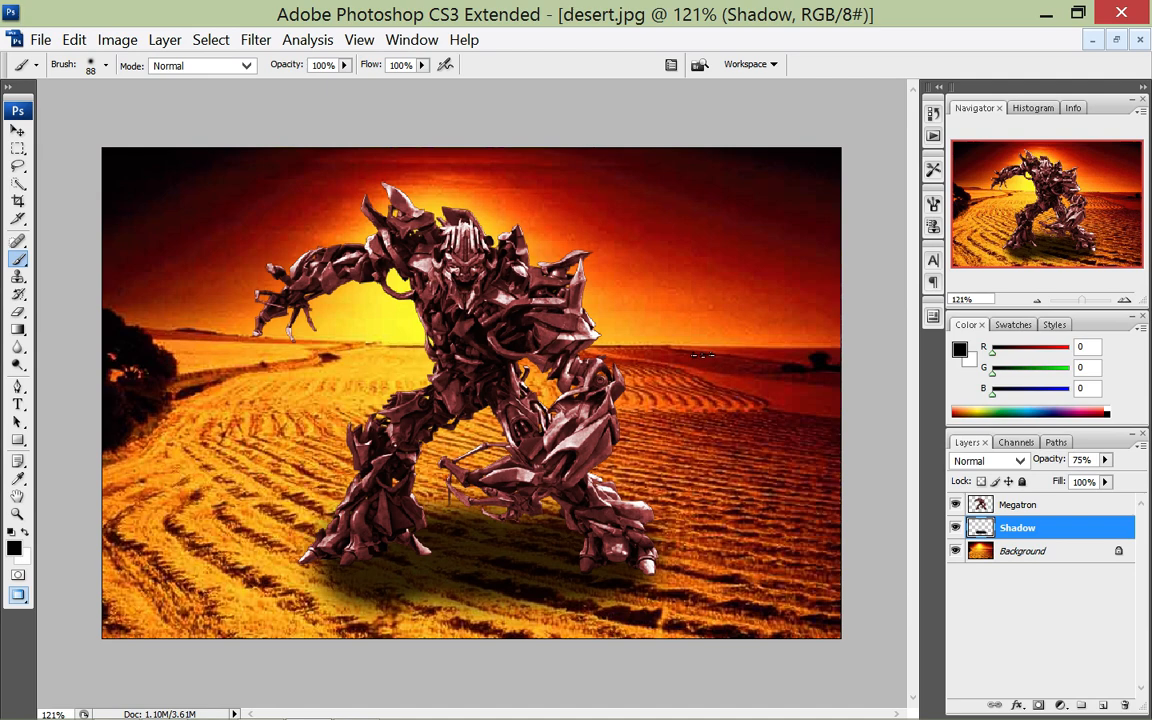
left_click_drag(1030, 527, 1125, 705)
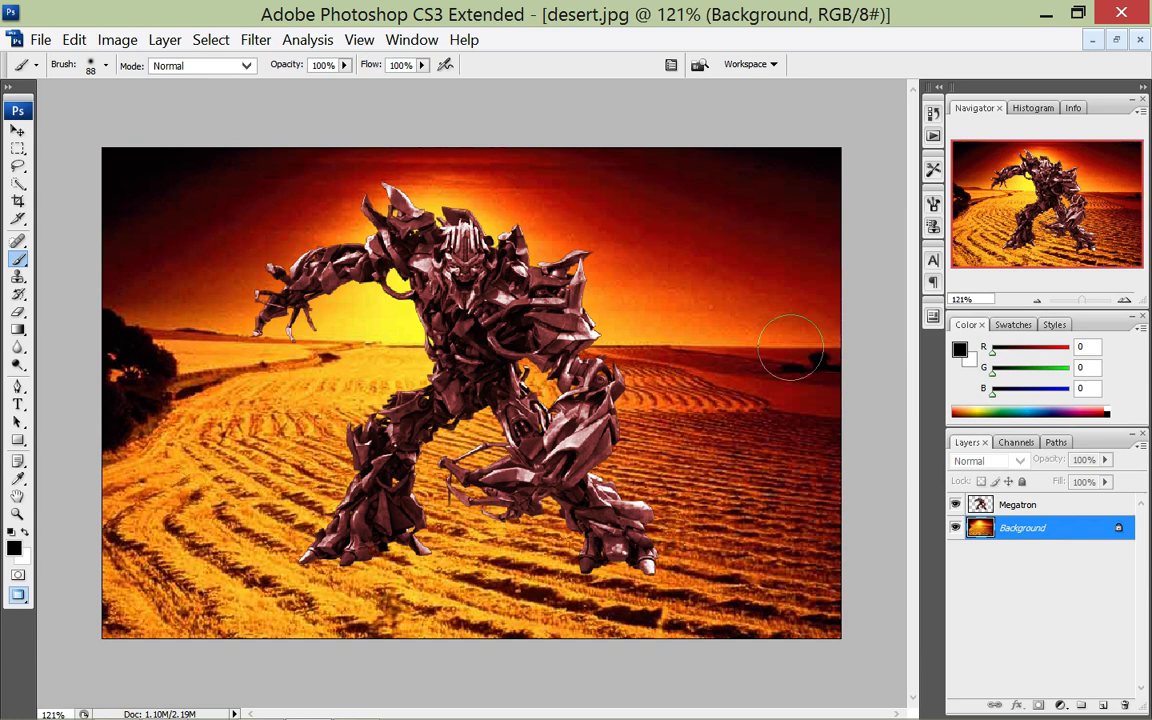
- Duplicate the Megatron layer as Shadow and move the copy below Megatron
key("alt+bracketright")
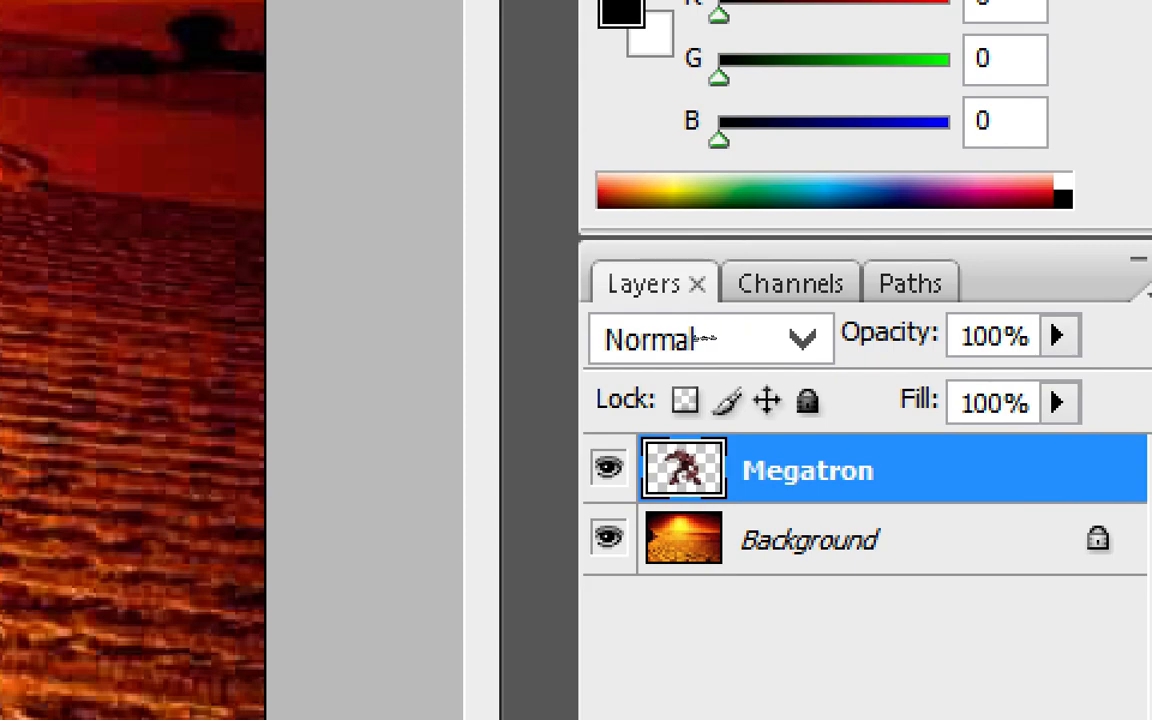
right_click(722, 346)
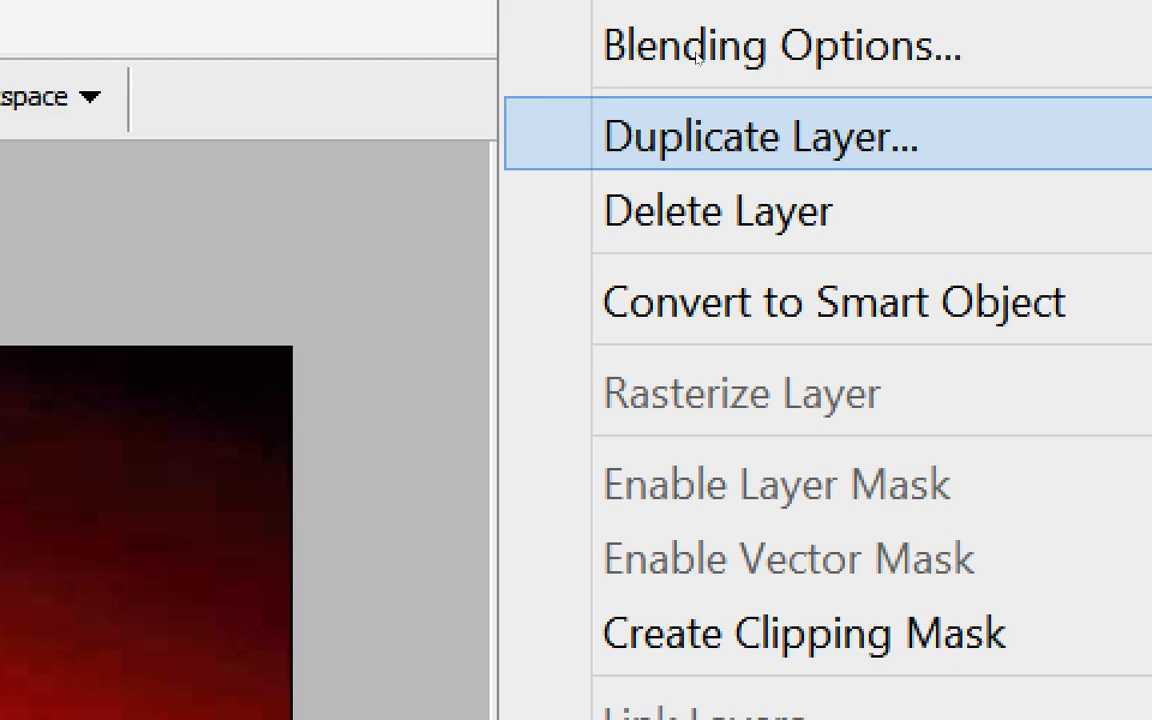
left_click(697, 135)
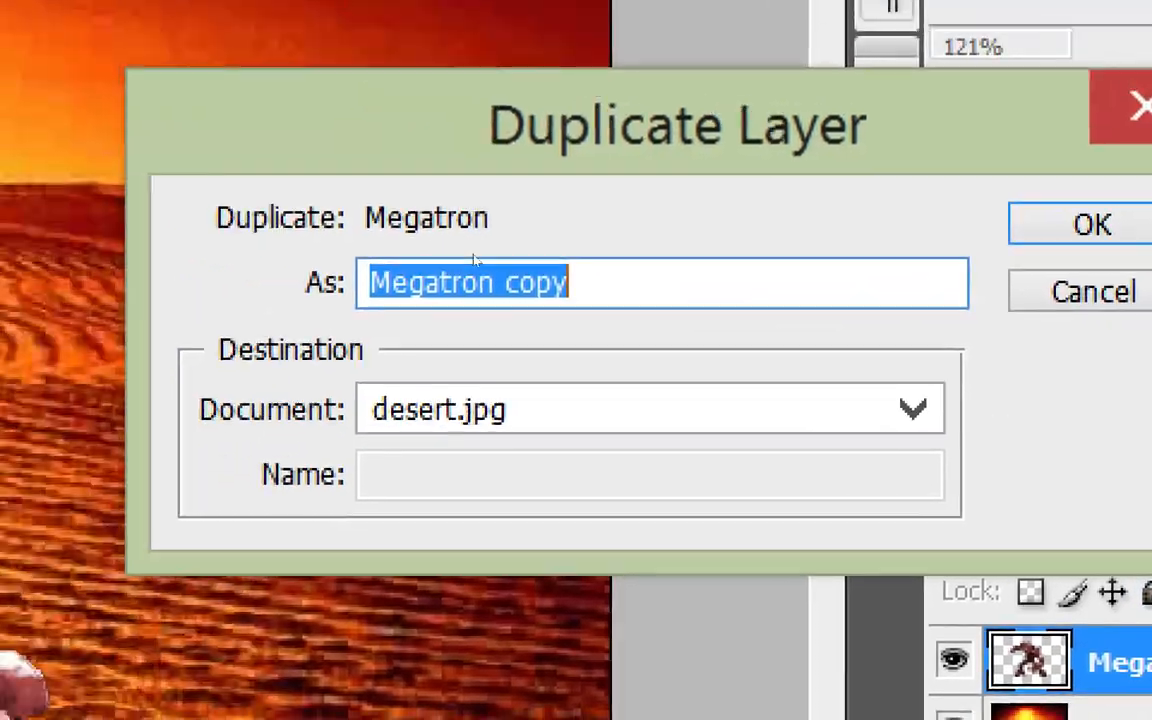
left_click_drag(566, 262, 326, 218)
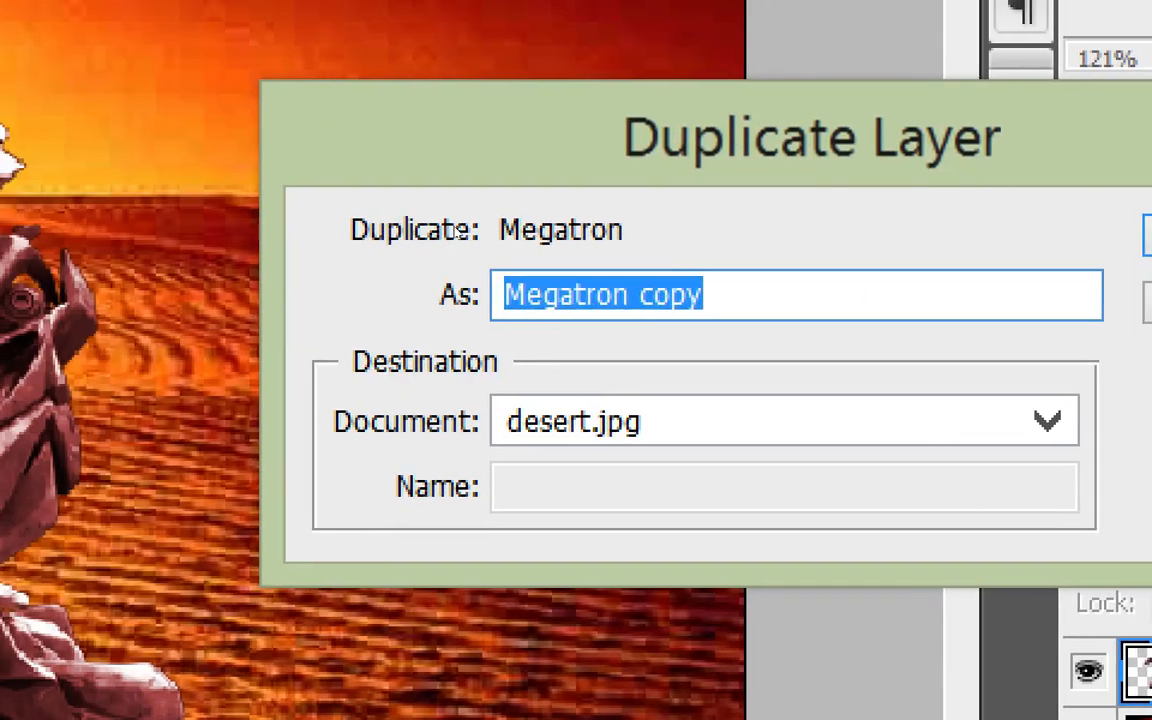
type("Shado")
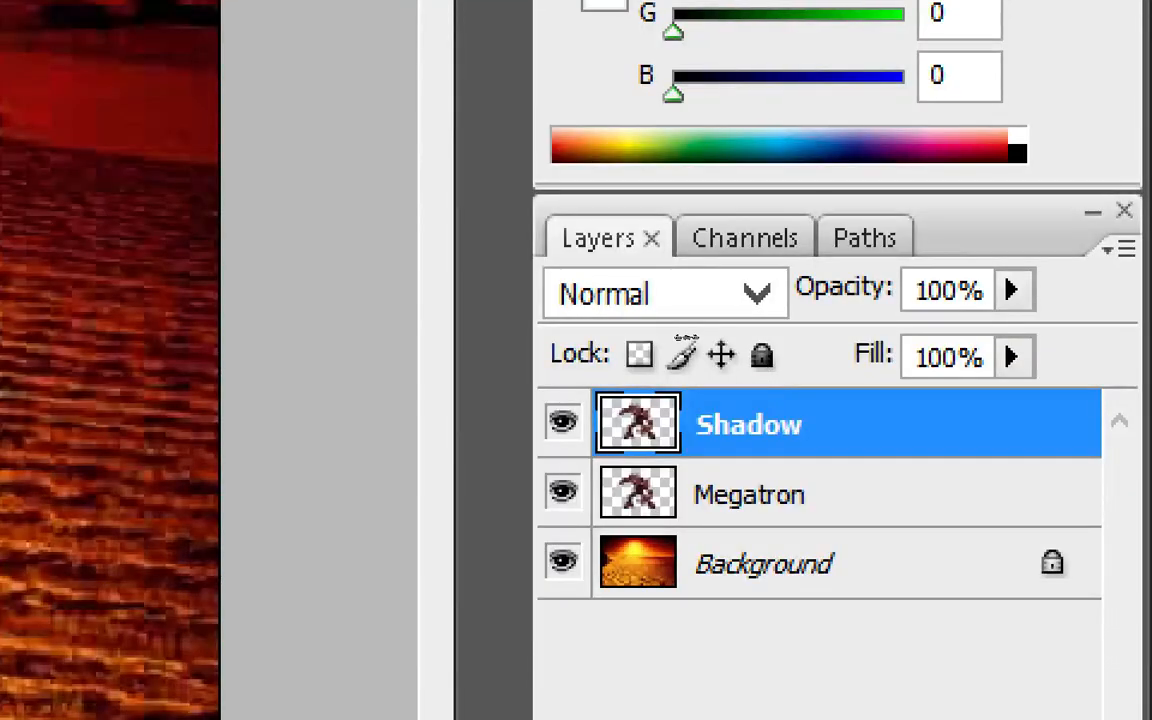
left_click_drag(700, 425, 700, 514)
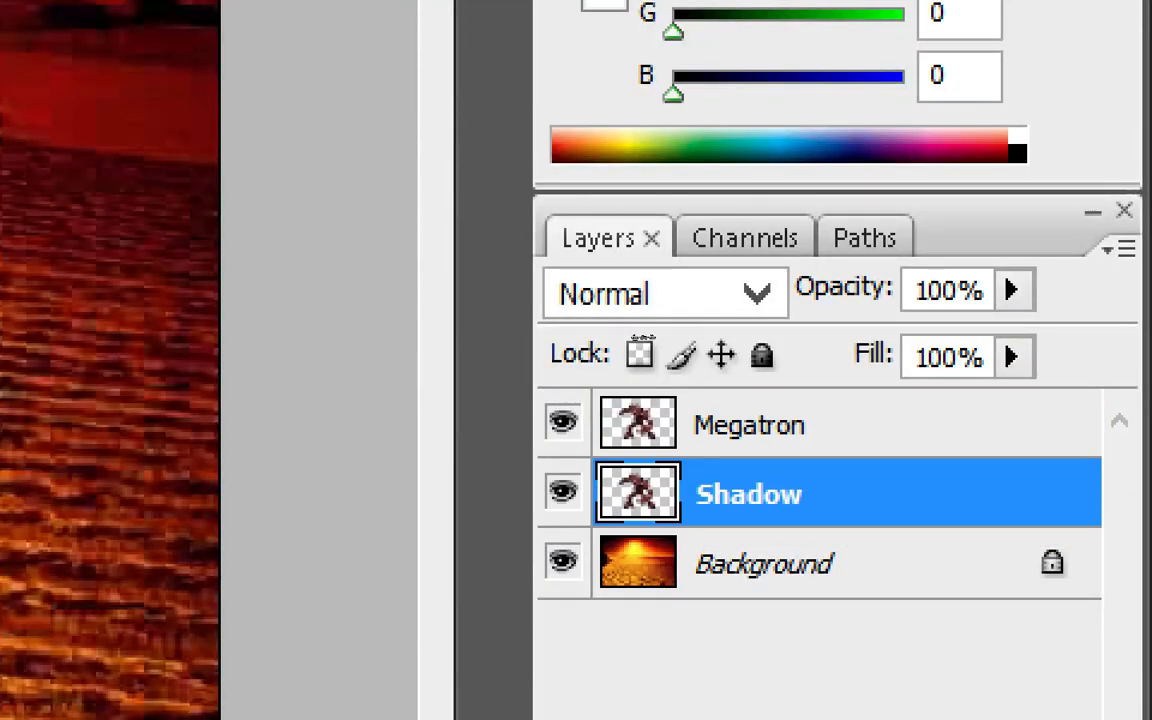
- Hide the Megatron layer, load the Shadow layer's robot outline as a selection, and paint it solid black
left_click(563, 422)
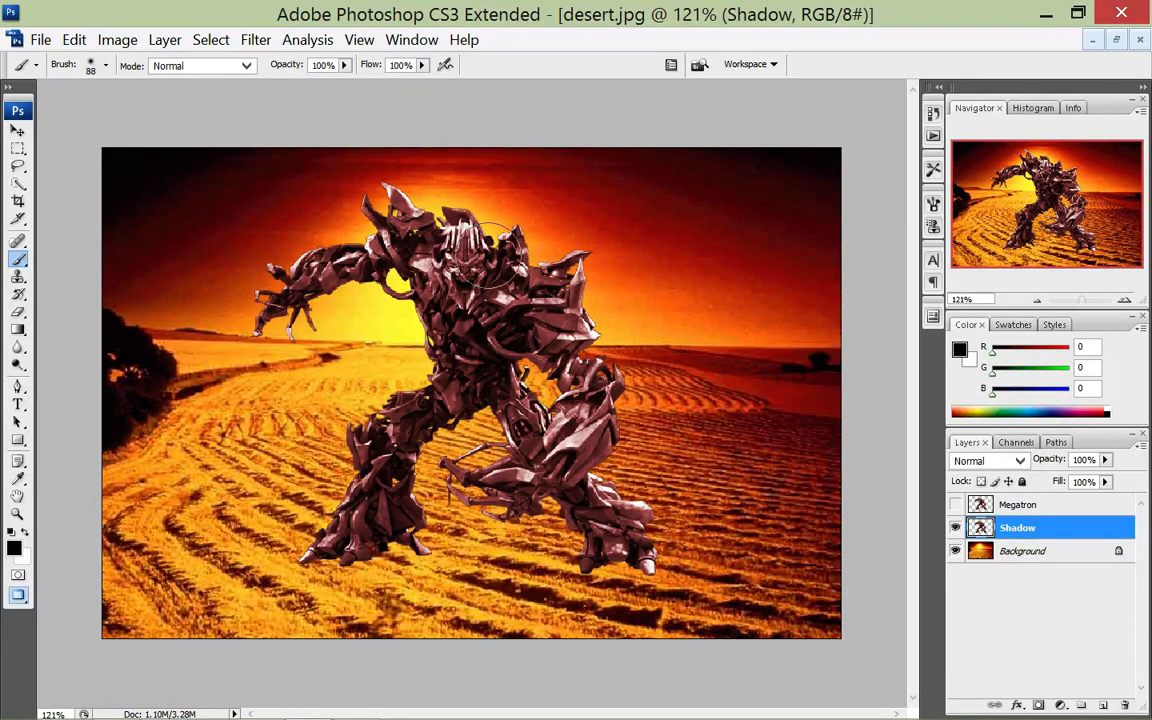
mouse_move(408, 230)
left_mouse_down()
mouse_move(415, 215)
mouse_move(470, 250)
mouse_move(451, 198)
mouse_move(291, 386)
mouse_move(300, 480)
mouse_move(540, 495)
mouse_move(575, 297)
mouse_move(244, 257)
mouse_move(399, 237)
mouse_move(496, 314)
left_mouse_up()
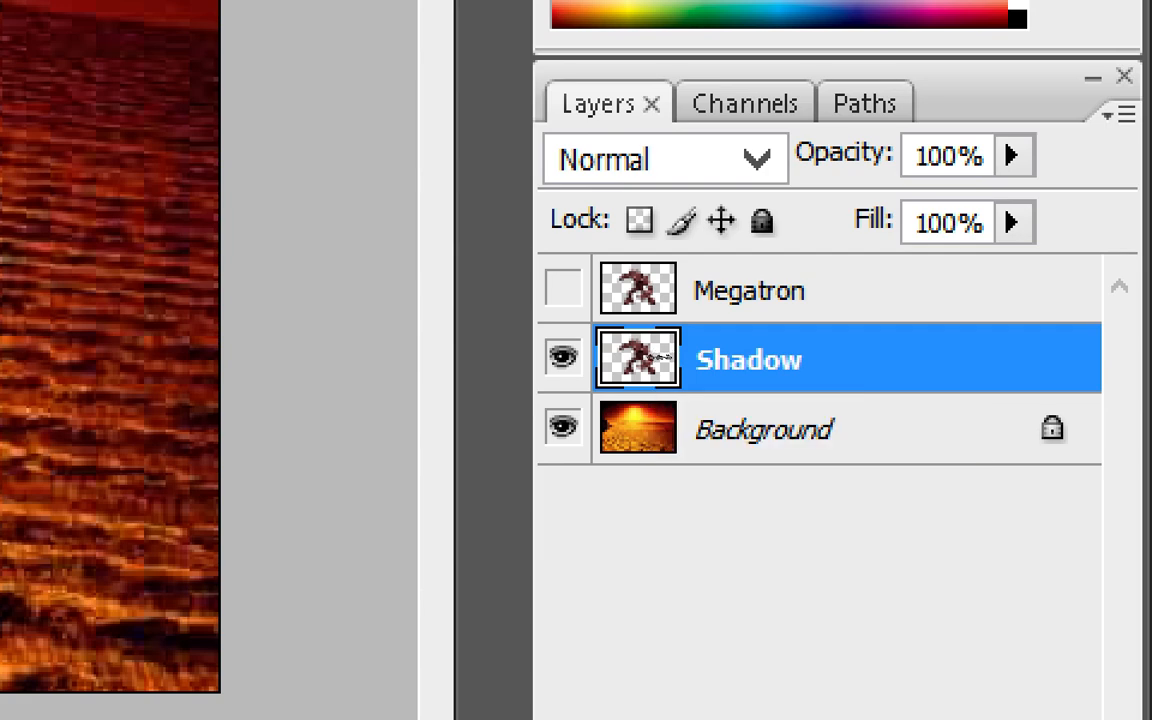
left_click(658, 358, "ctrl")
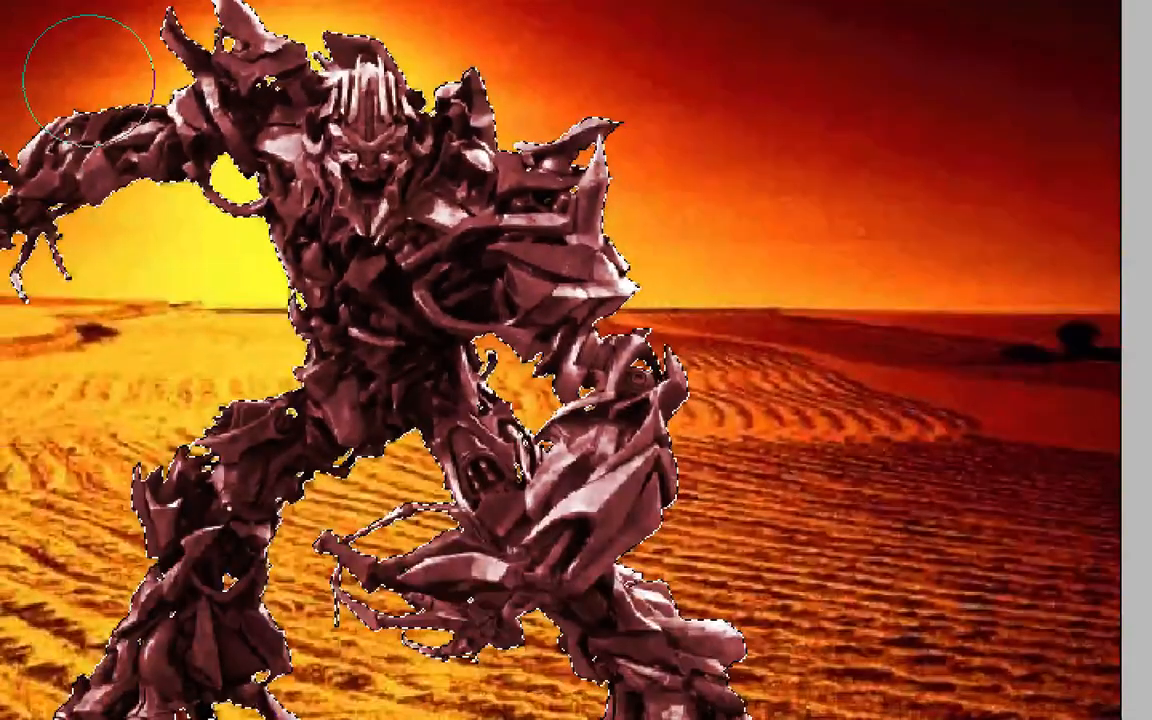
mouse_move(503, 88)
left_mouse_down()
mouse_move(489, 108)
mouse_move(779, 211)
mouse_move(250, 210)
mouse_move(21, 225)
left_mouse_up()
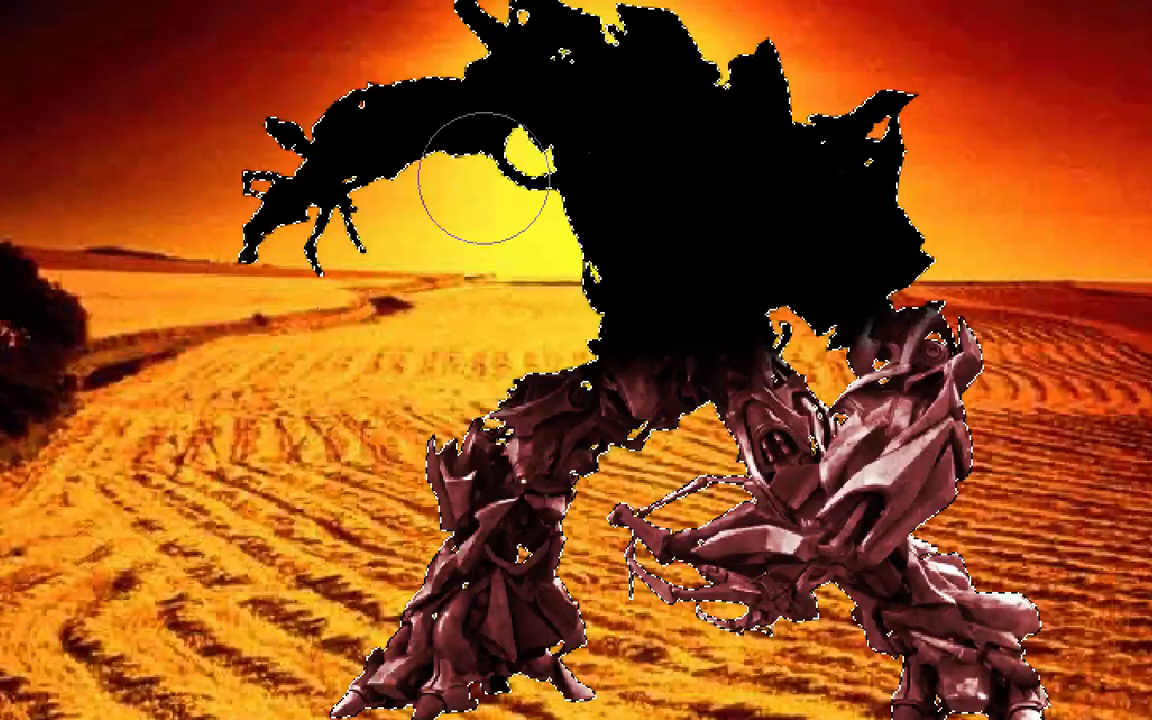
mouse_move(463, 193)
left_mouse_down()
mouse_move(797, 442)
mouse_move(840, 505)
left_mouse_up()
mouse_move(812, 274)
left_mouse_down()
mouse_move(1085, 510)
mouse_move(918, 82)
mouse_move(296, 432)
mouse_move(508, 297)
mouse_move(514, 95)
left_mouse_up()
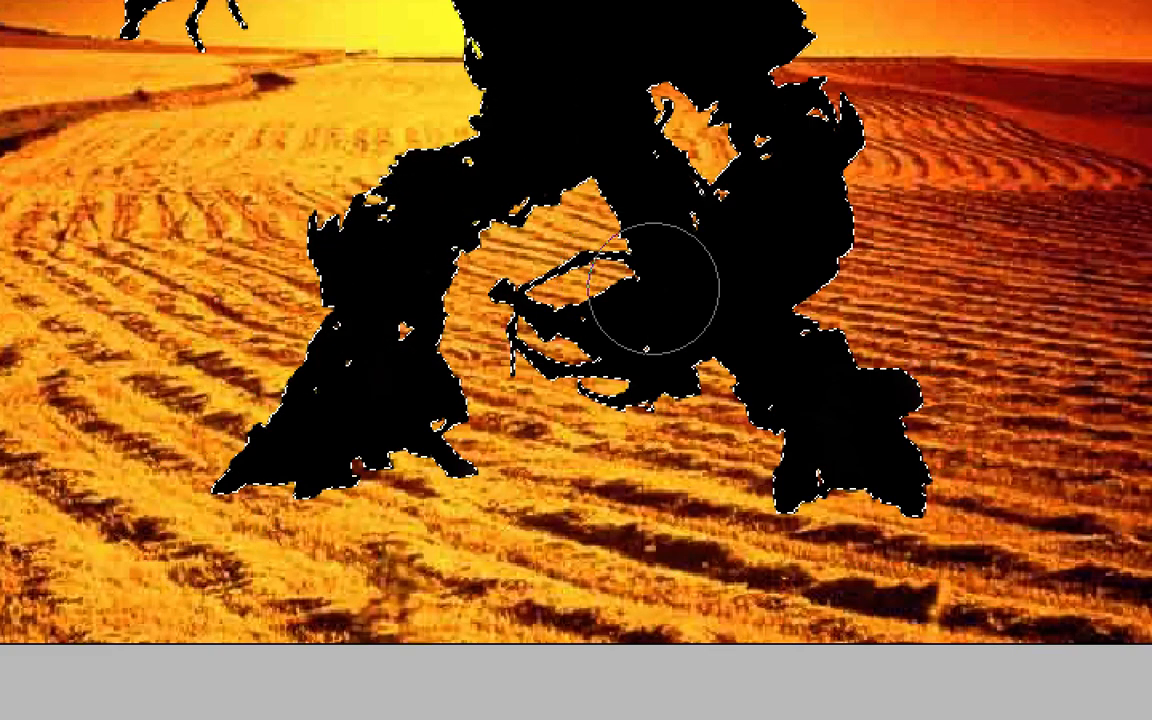
- Deselect the blackened robot outline on the Shadow layer and make the Megatron layer visible again
mouse_move(365, 20)
left_mouse_down()
mouse_move(471, 263)
mouse_move(422, 327)
left_mouse_up()
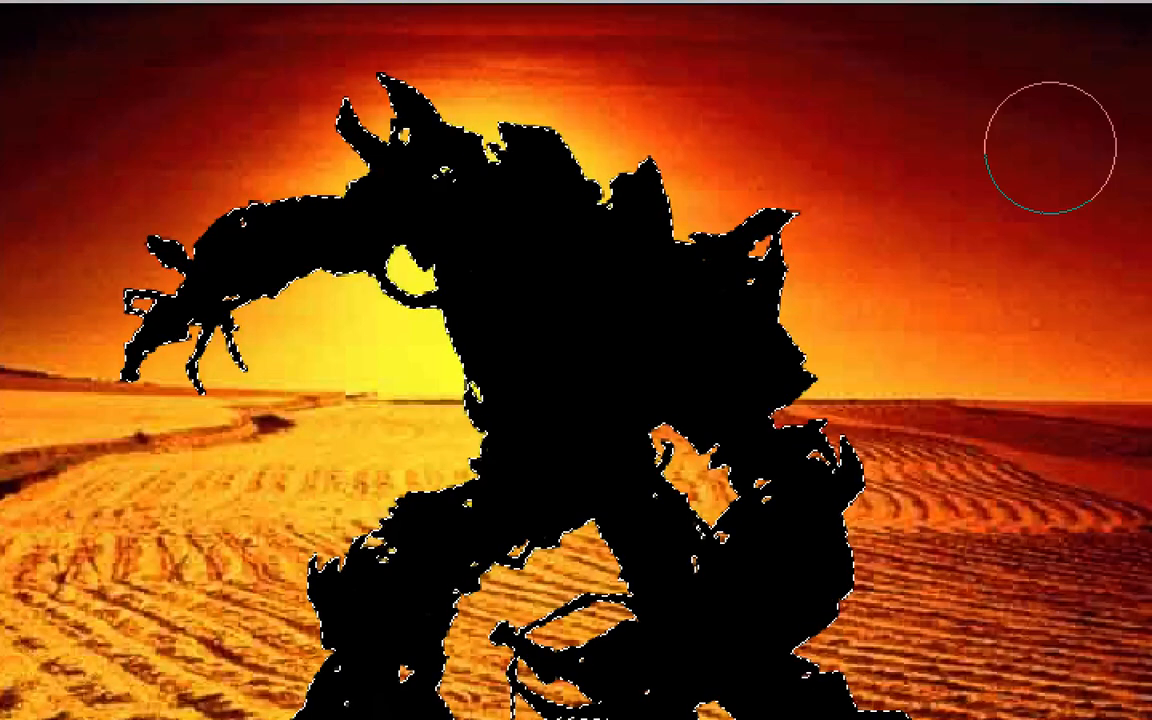
key("ctrl+d")
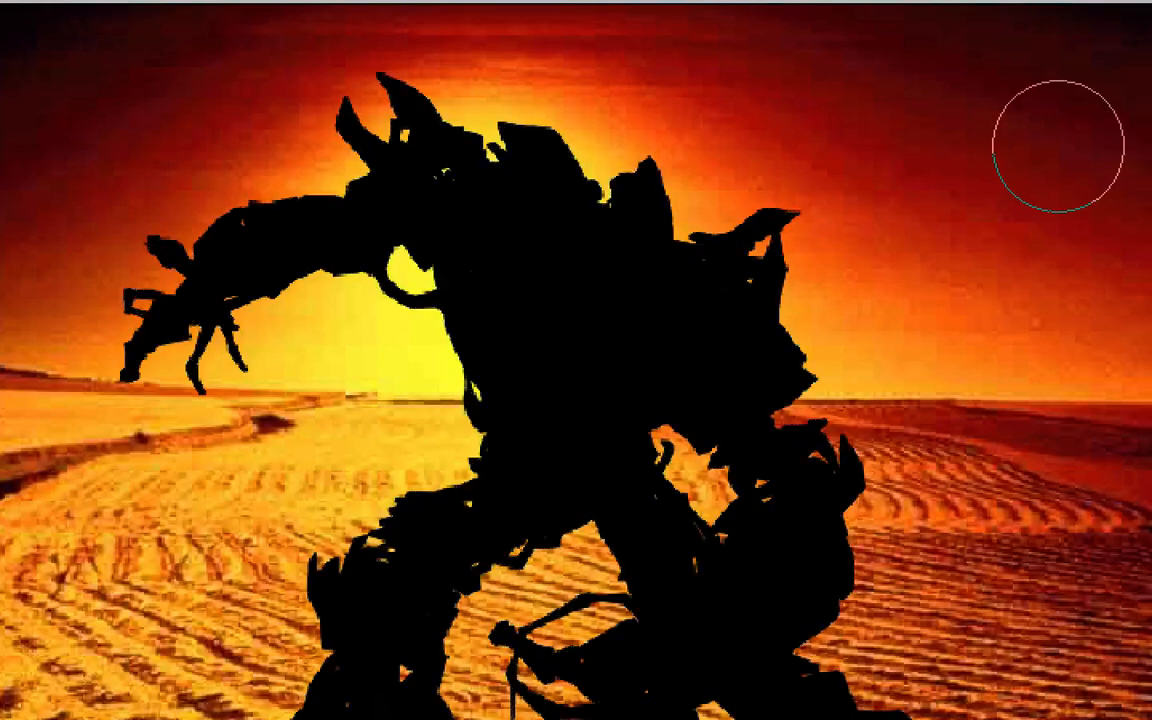
key("ctrl+minus")
scroll(370, 159, "down", 2)
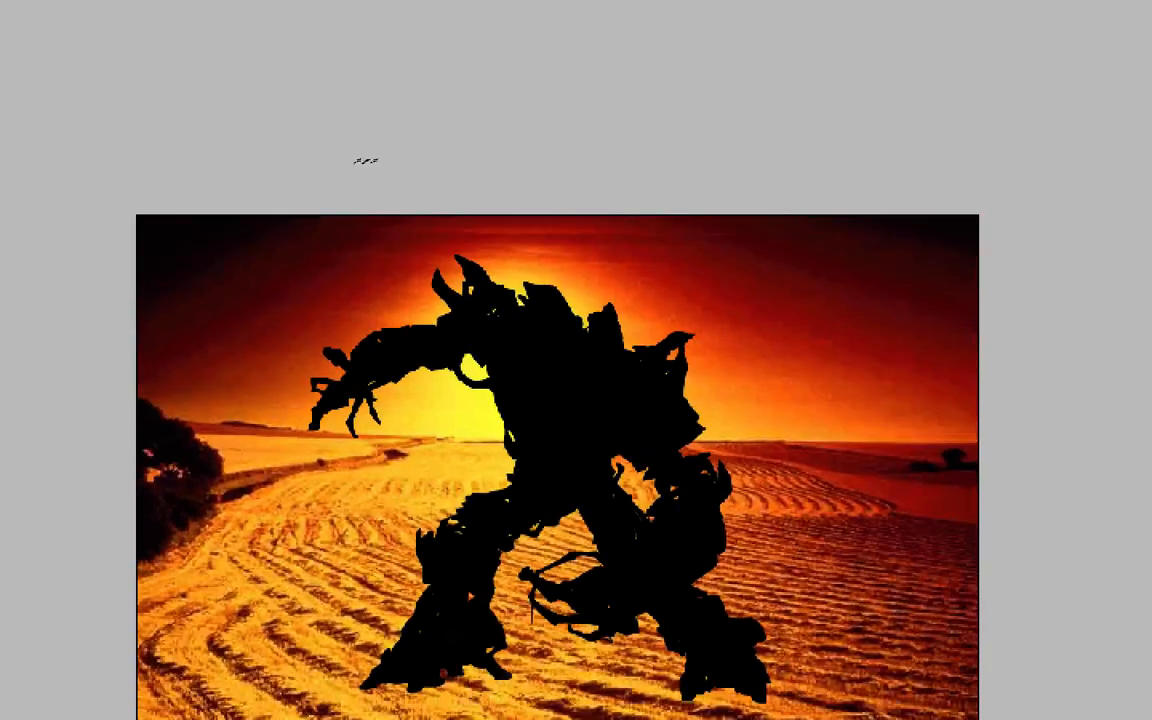
left_click_drag(503, 328, 490, 311)
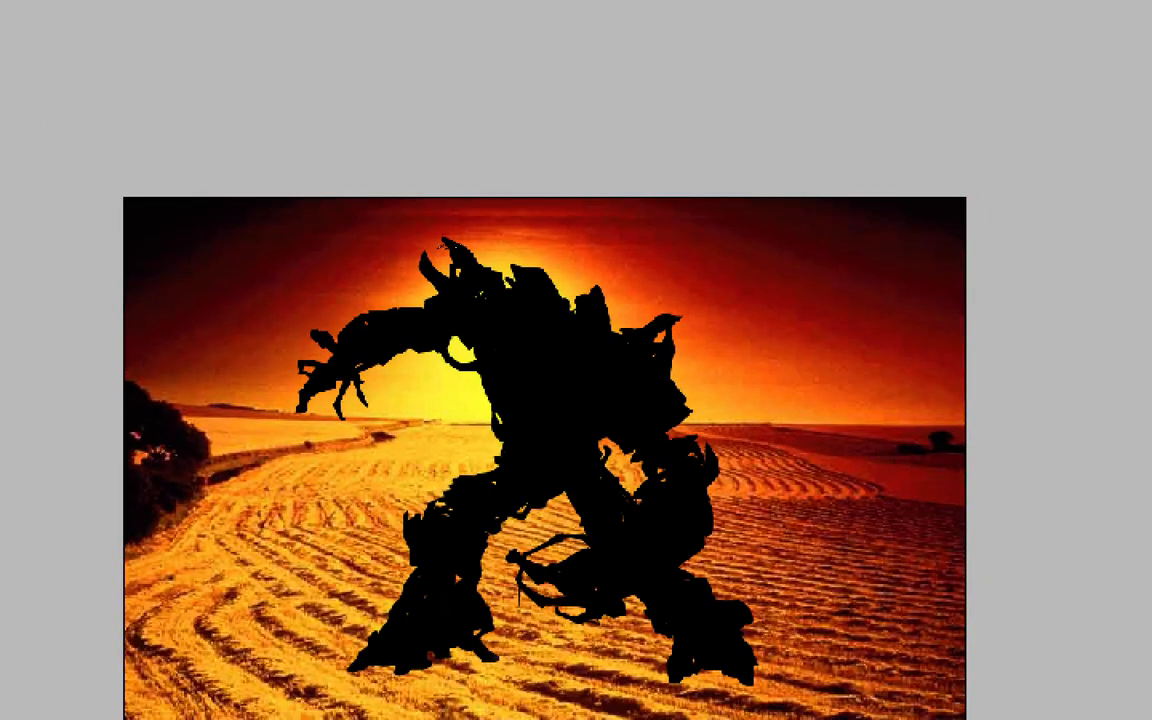
scroll(543, 475, "up", 6)
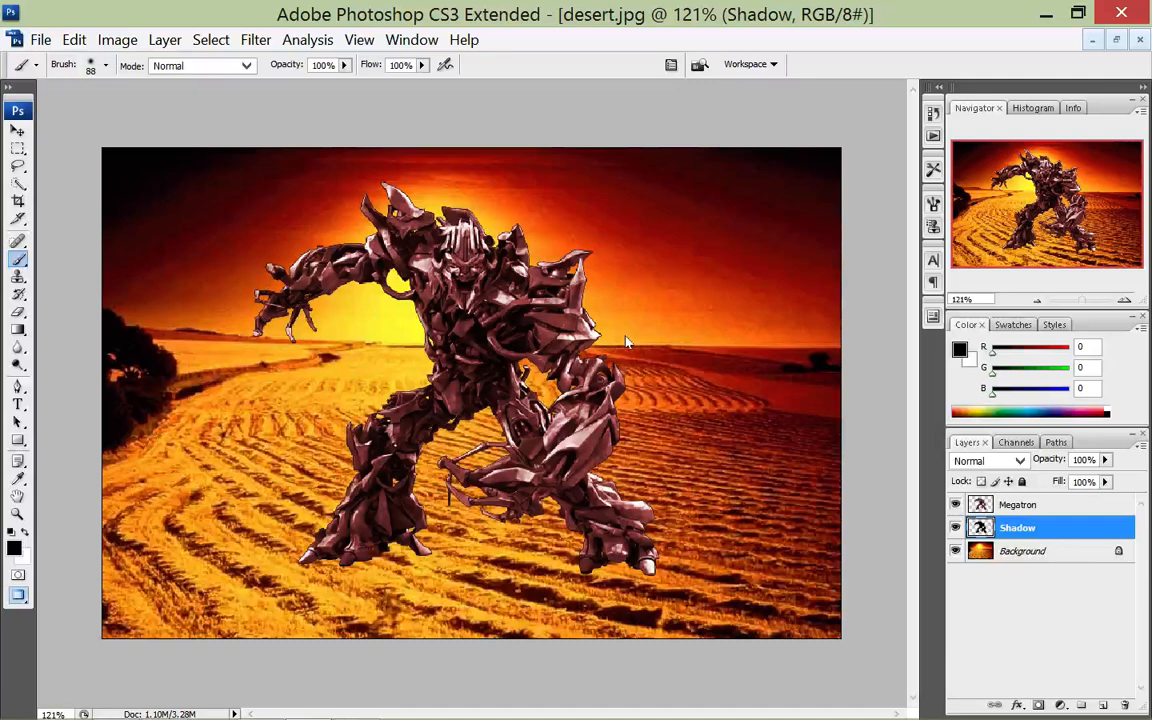
- Flip the Shadow layer vertically with Free Transform, flatten it to -39.9% height, and place it beneath the robot's feet
key("ctrl+t")
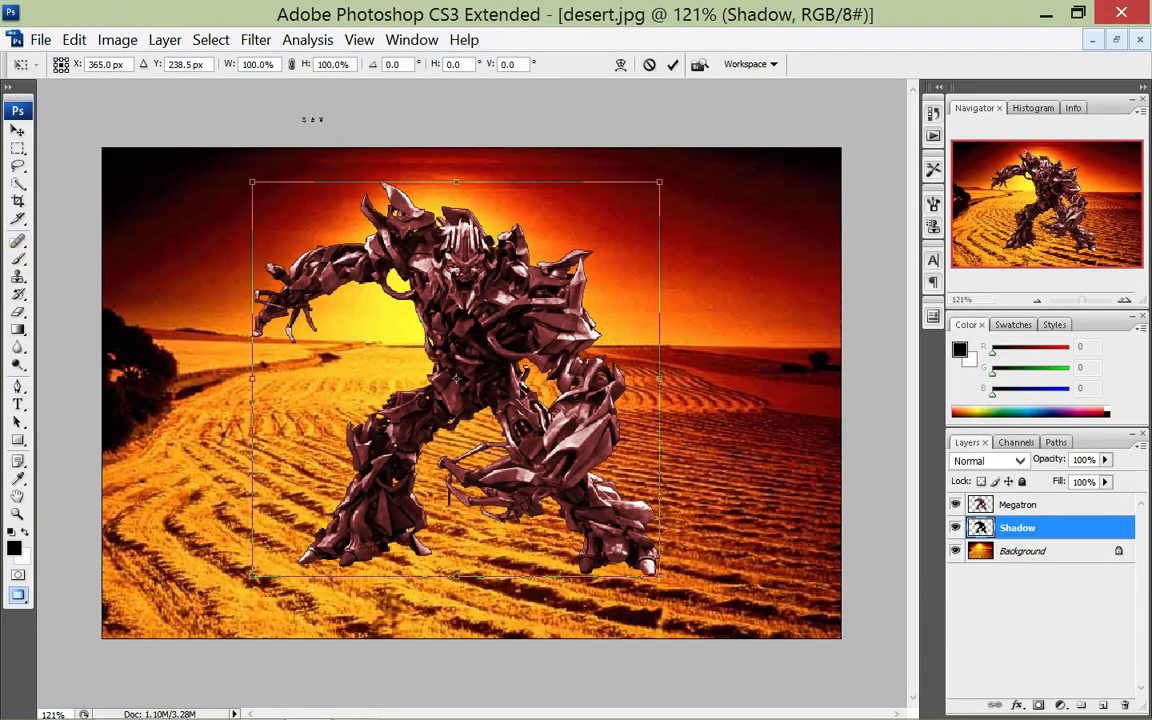
left_click_drag(456, 182, 456, 719)
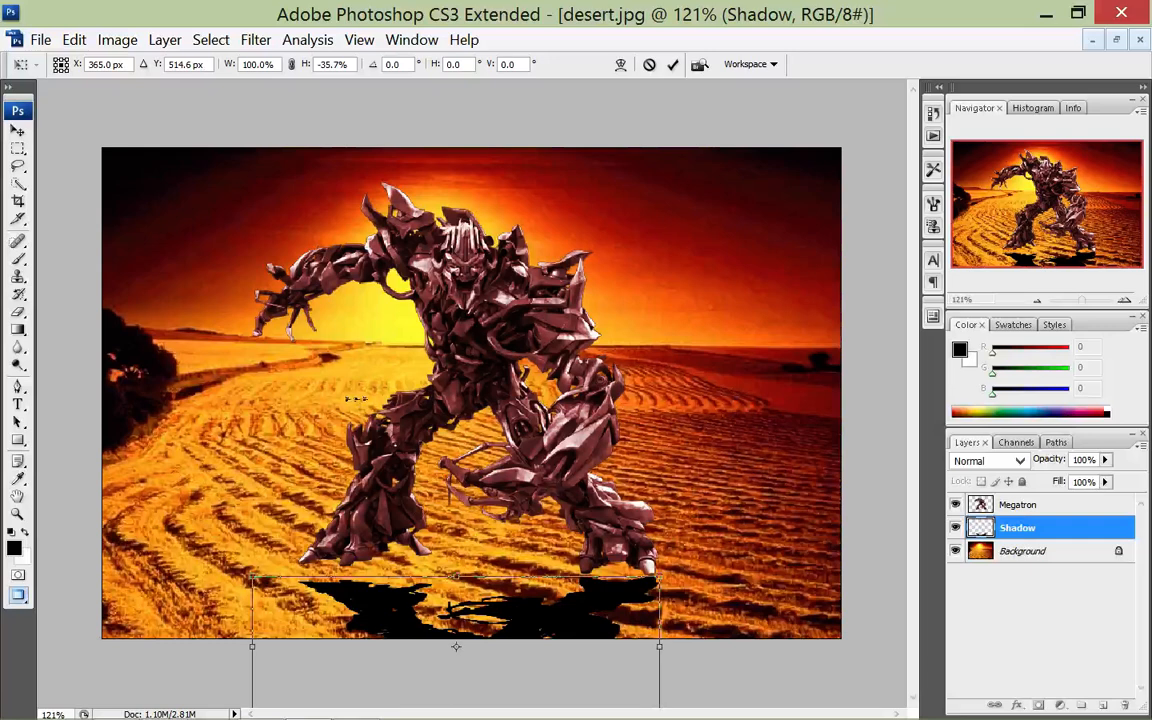
left_click_drag(530, 615, 530, 586)
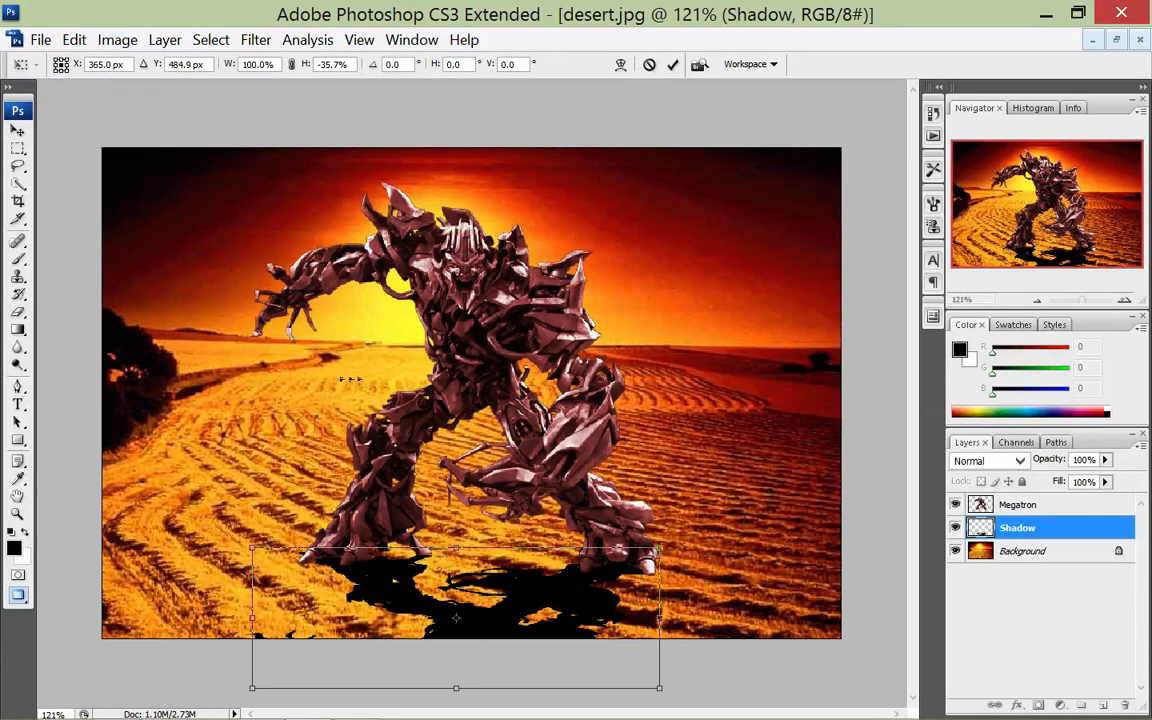
left_click_drag(456, 688, 456, 705)
mouse_move(500, 600)
left_mouse_down()
mouse_move(515, 597)
mouse_move(502, 597)
left_mouse_up()
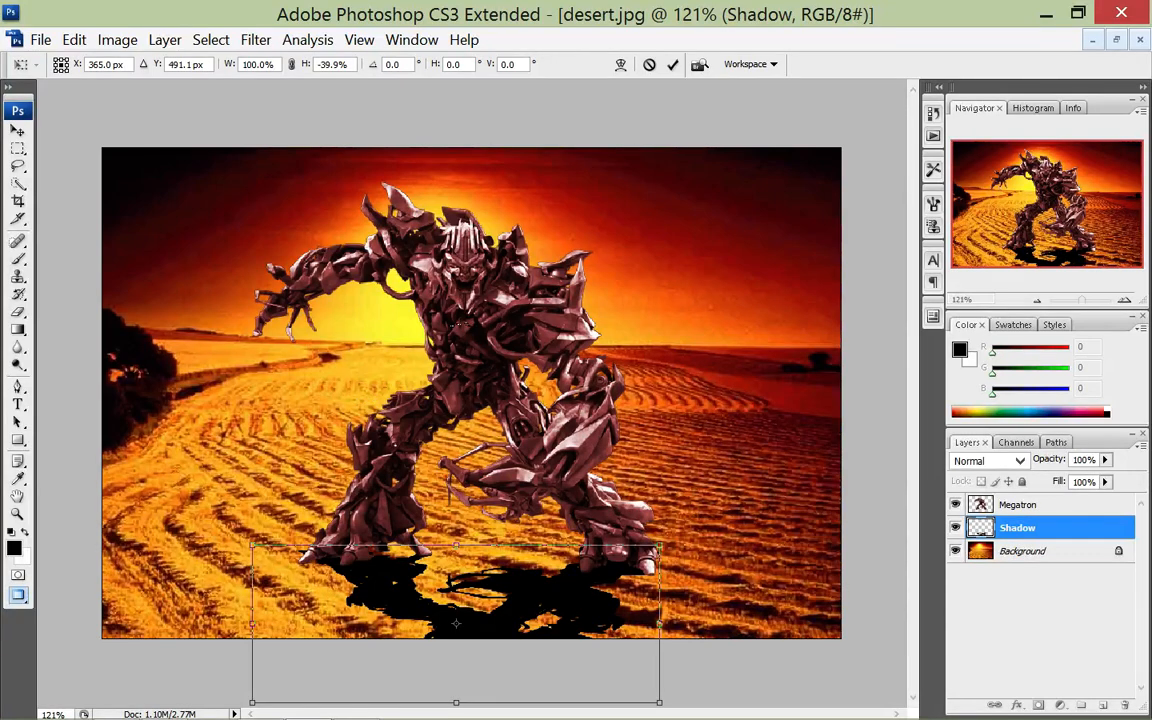
key("Return")
key("b")
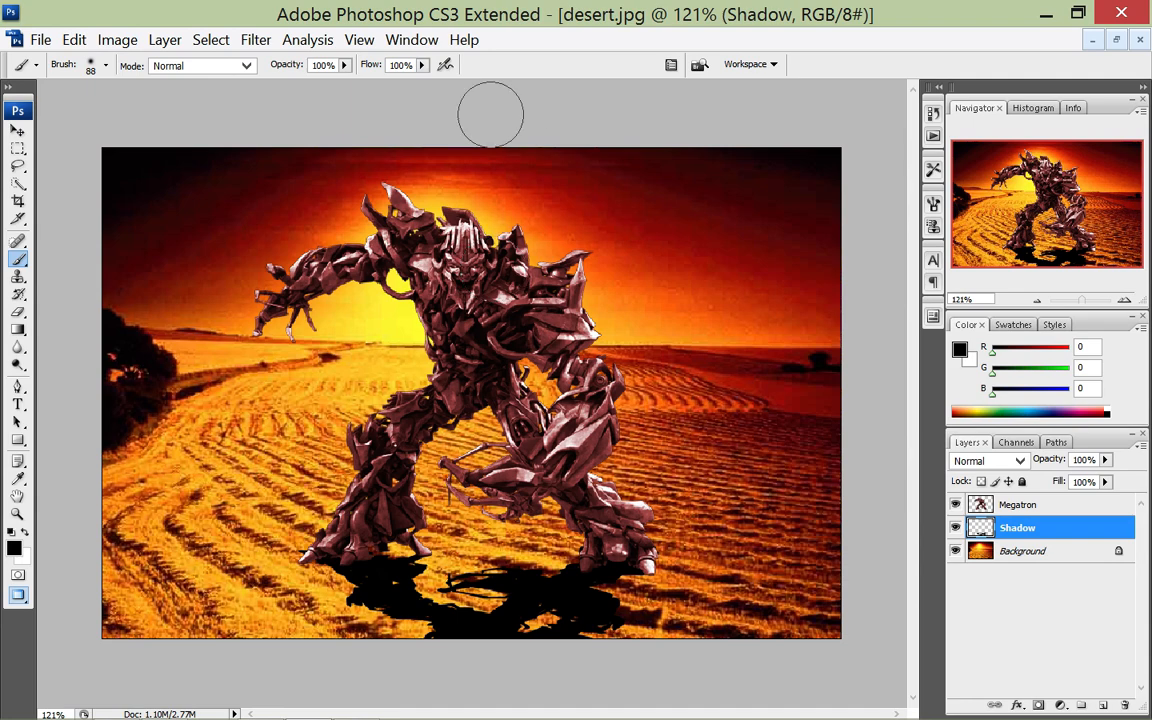
- Skew the Shadow layer so its far end spreads to the left, and realign its near edge with the robot's feet
left_click(66, 39)
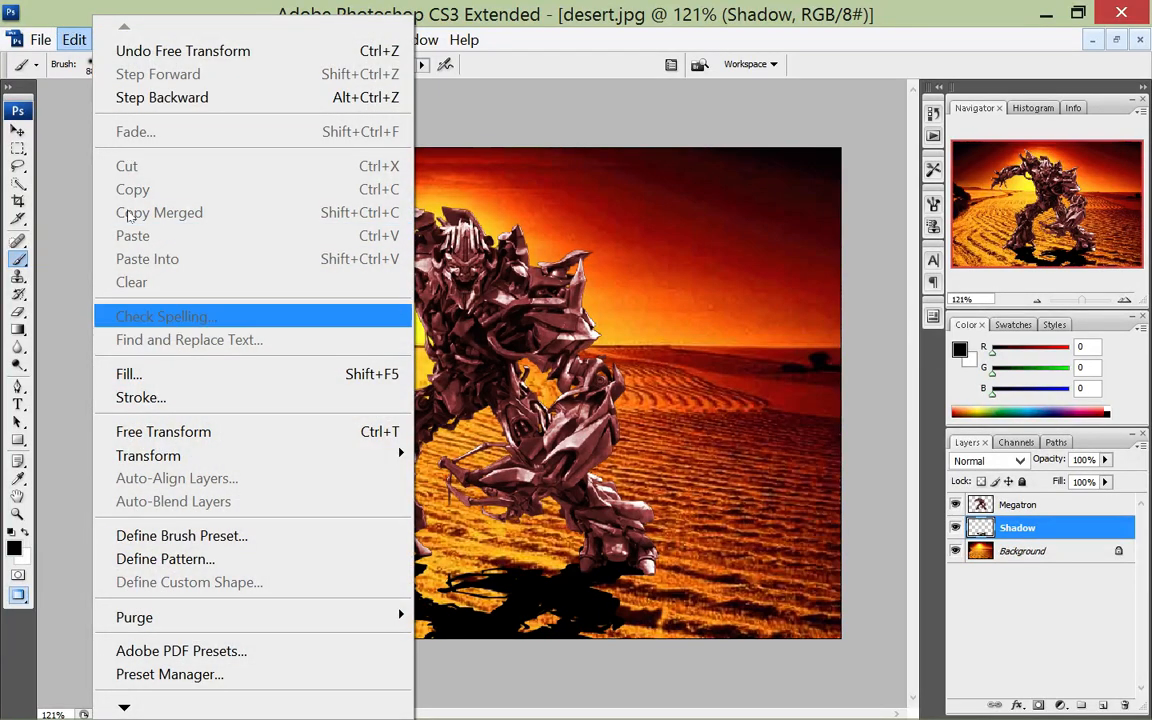
mouse_move(183, 454)
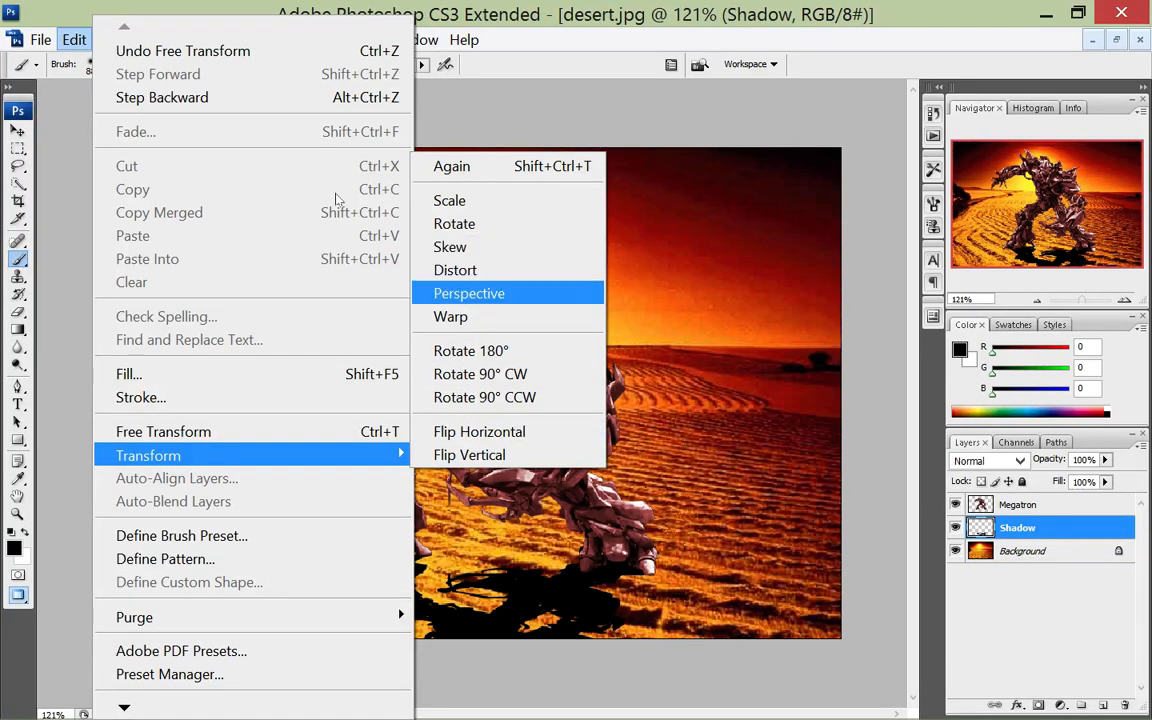
left_click(450, 246)
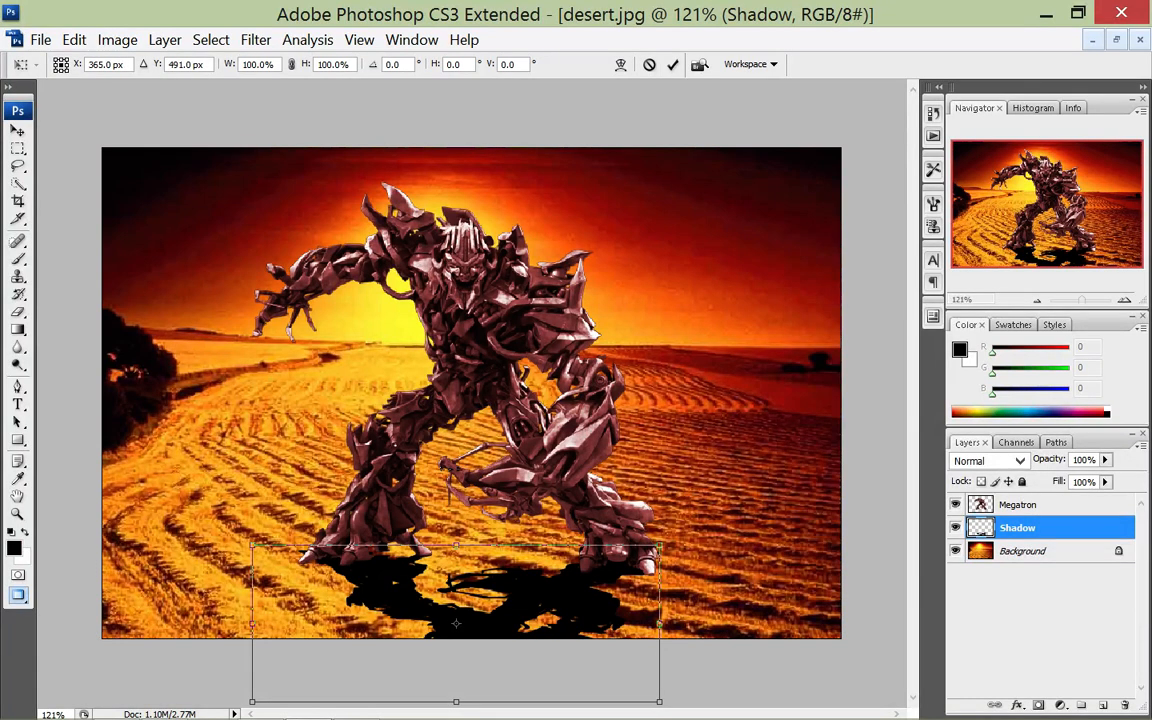
mouse_move(659, 701)
left_mouse_down()
mouse_move(762, 701)
mouse_move(528, 701)
mouse_move(643, 701)
left_mouse_up()
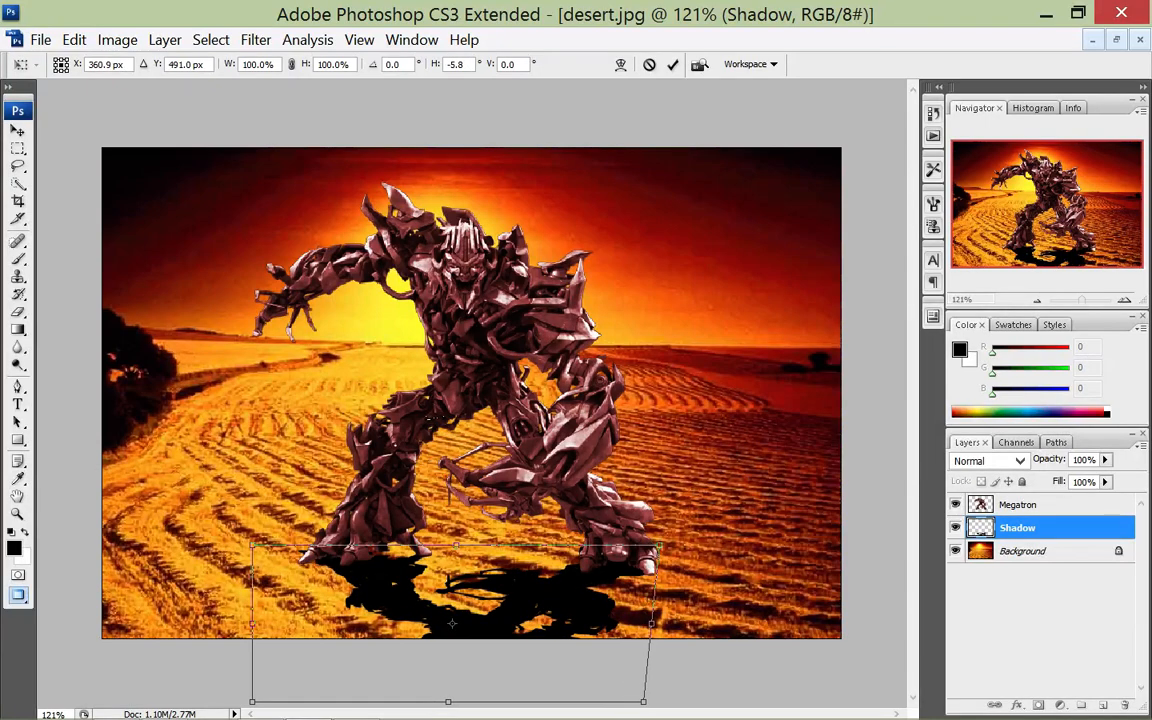
mouse_move(658, 564)
left_mouse_down()
mouse_move(648, 566)
mouse_move(650, 553)
left_mouse_up()
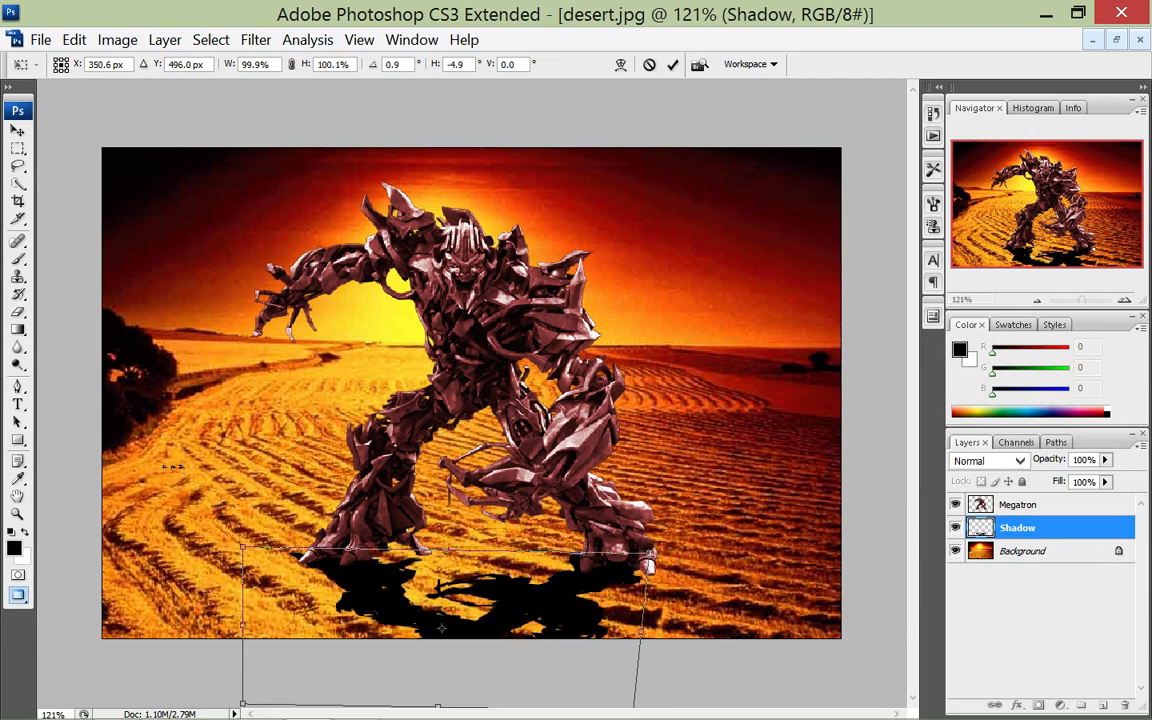
left_click_drag(172, 468, 50, 444)
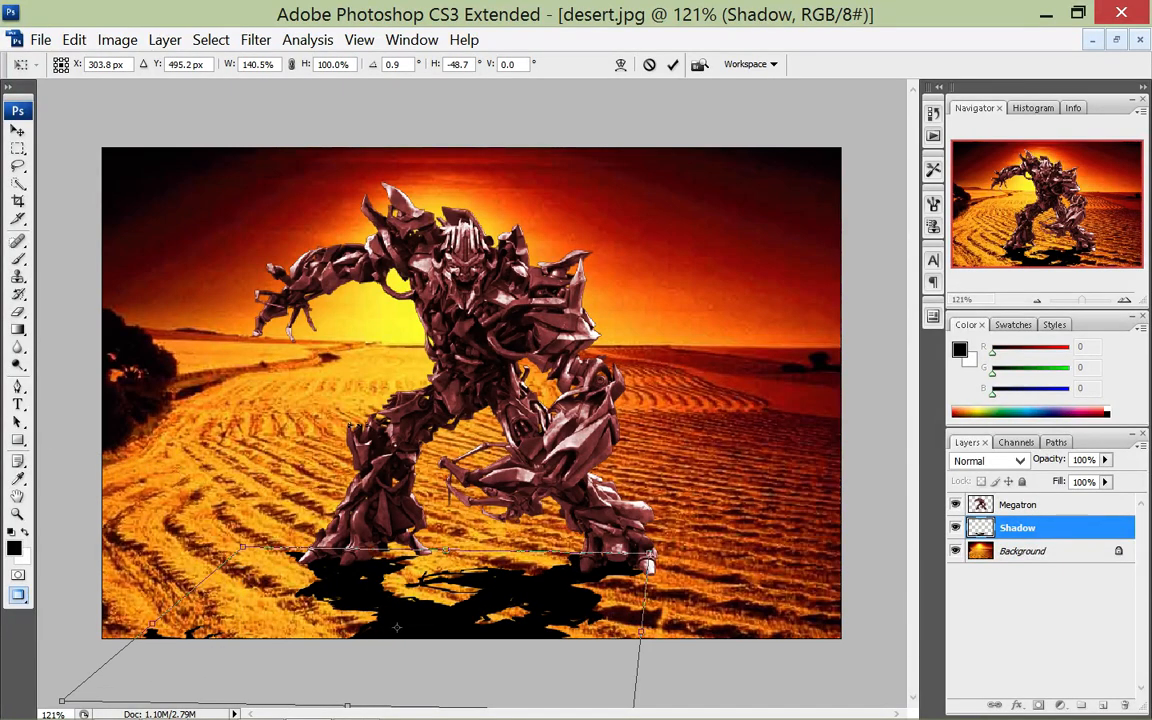
left_click_drag(397, 627, 406, 624)
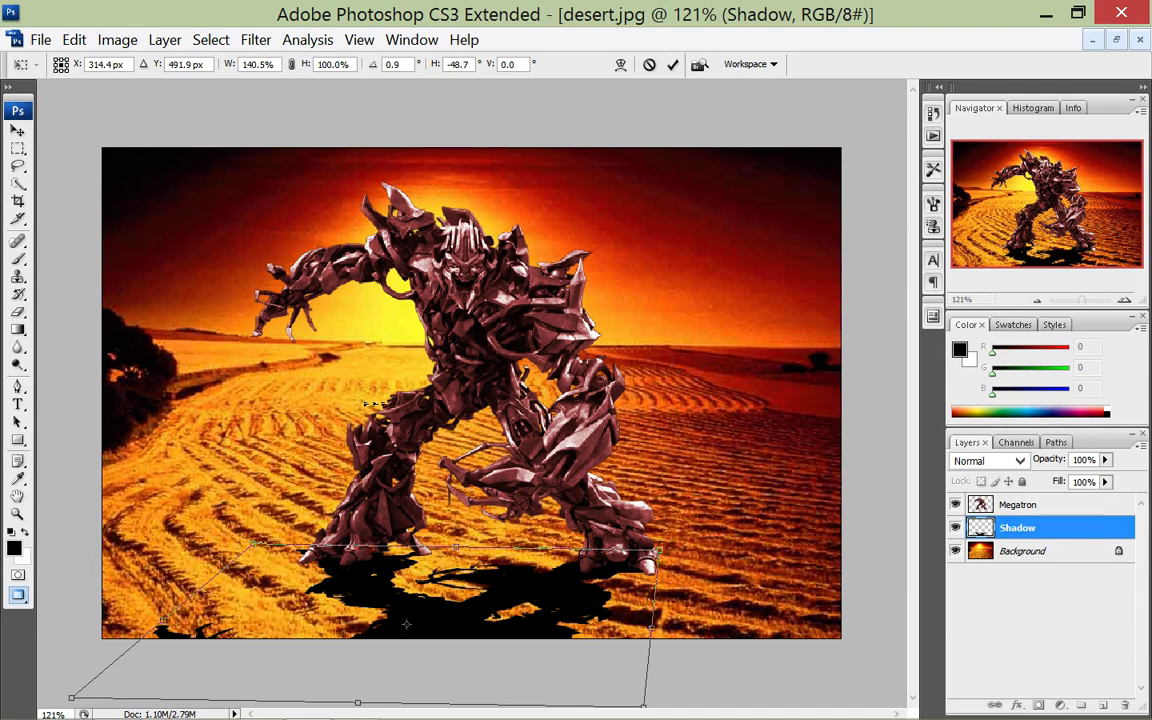
- Switch the pending shadow transform from Skew to Perspective and apply the transform
left_click(62, 38)
key("Down")
key("Down")
key("Down")
key("Down")
key("Down")
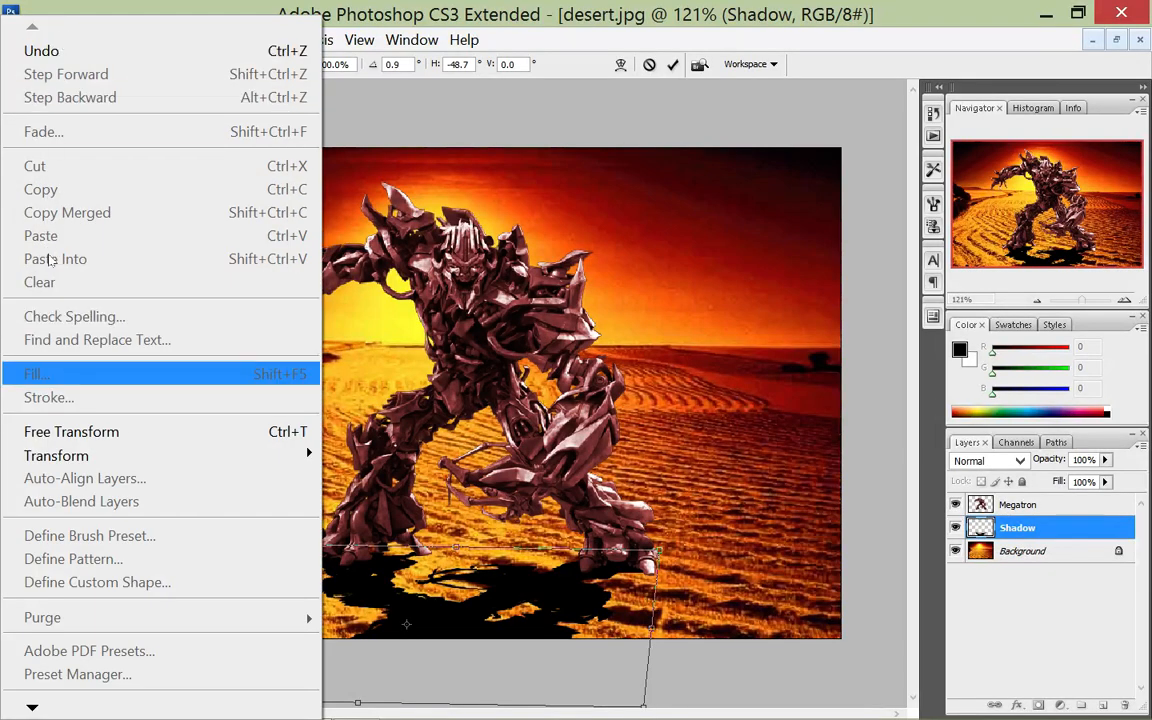
key("Right")
key("Up")
key("Up")
key("Up")
key("Up")
key("Up")
key("Up")
key("Up")
key("Up")
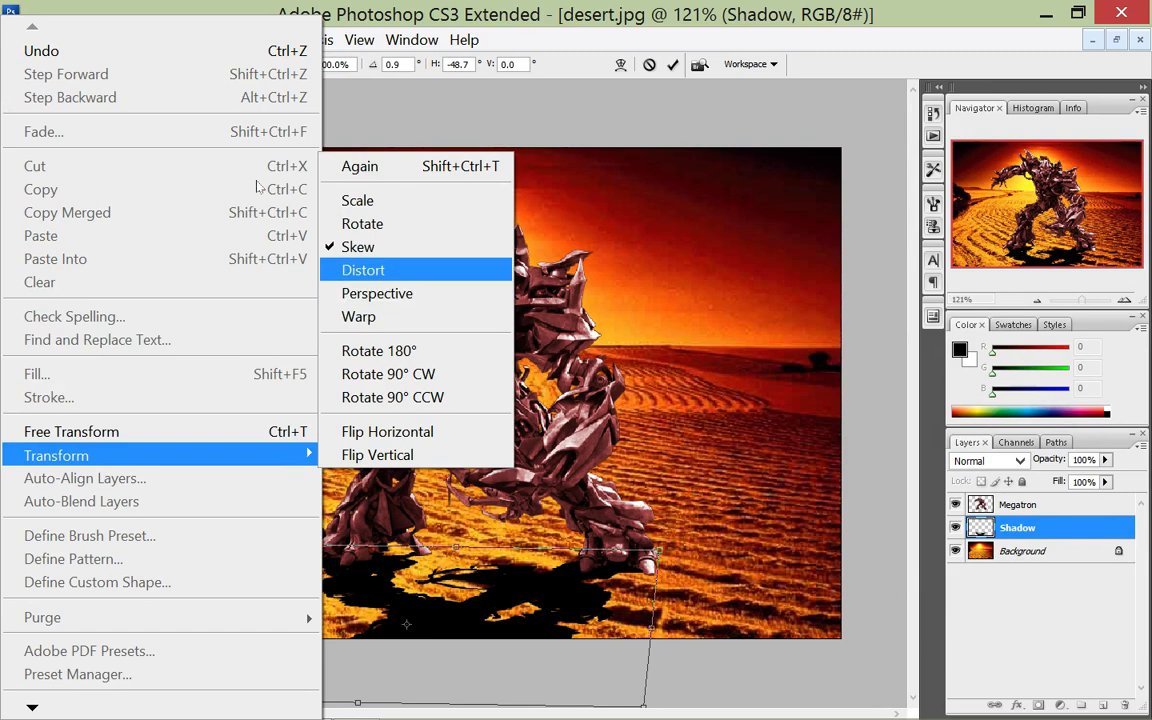
key("Up")
key("Up")
key("Down")
key("Down")
key("Down")
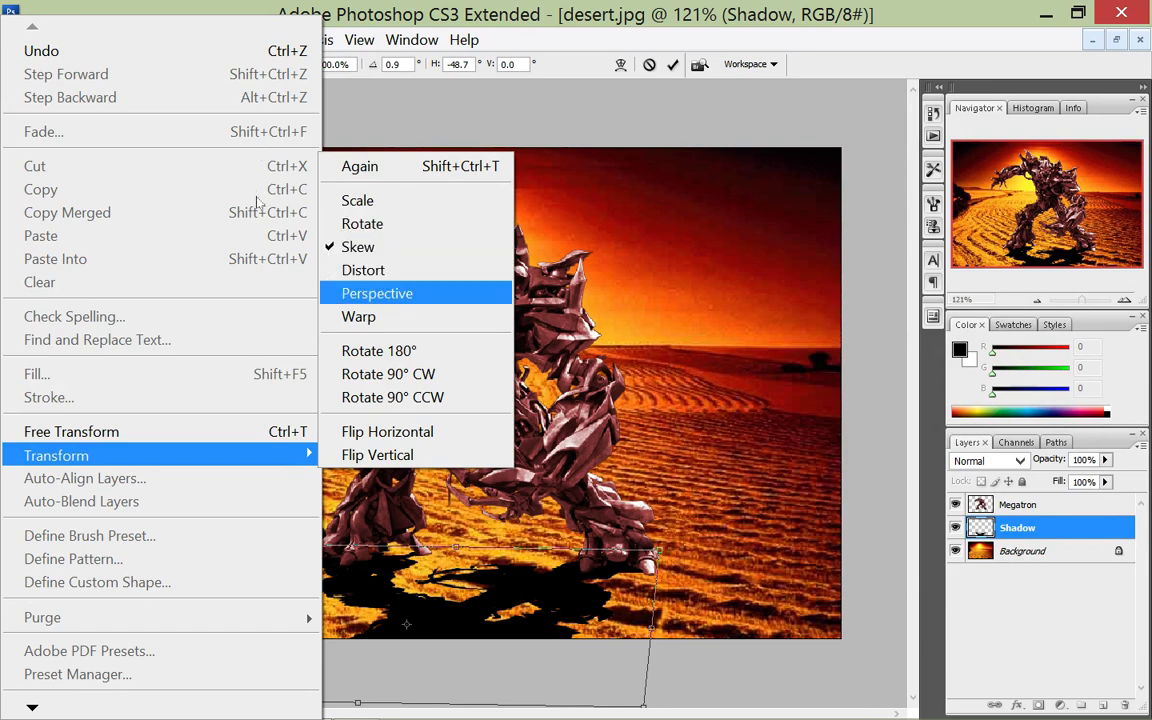
key("Return")
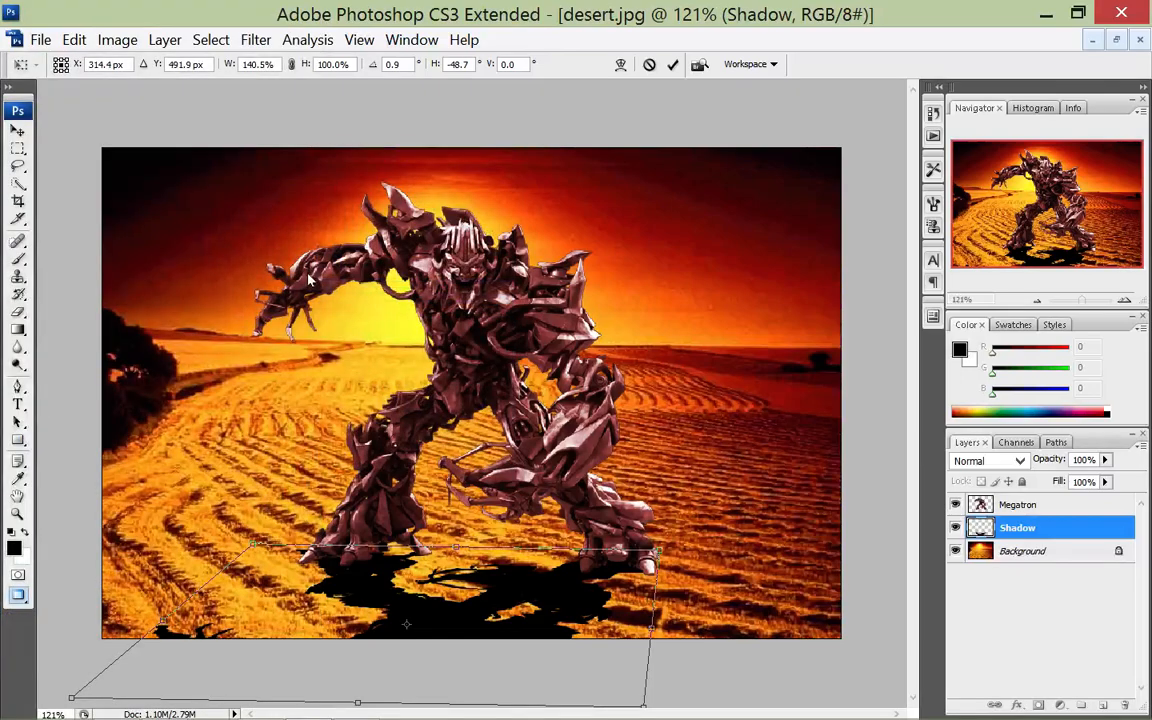
key("Return")
key("b")
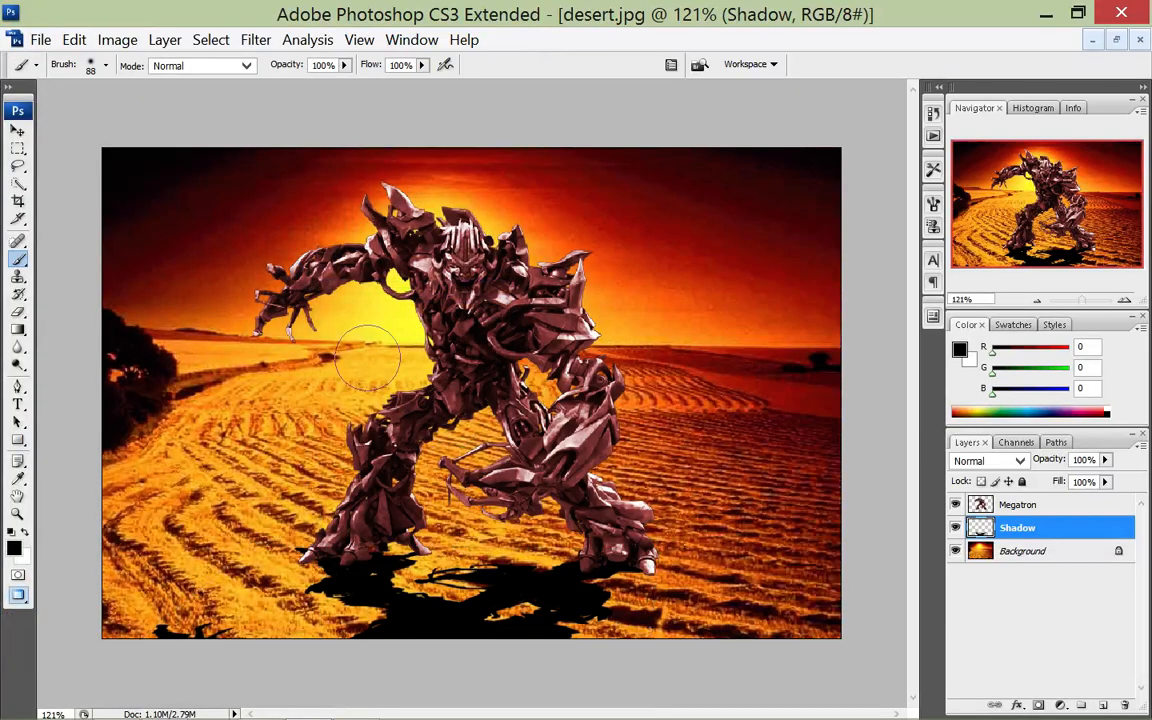
- Apply a Perspective transform to the Shadow layer, widening its far edge symmetrically to 148.0% width and nudging it under the feet
left_click(41, 39)
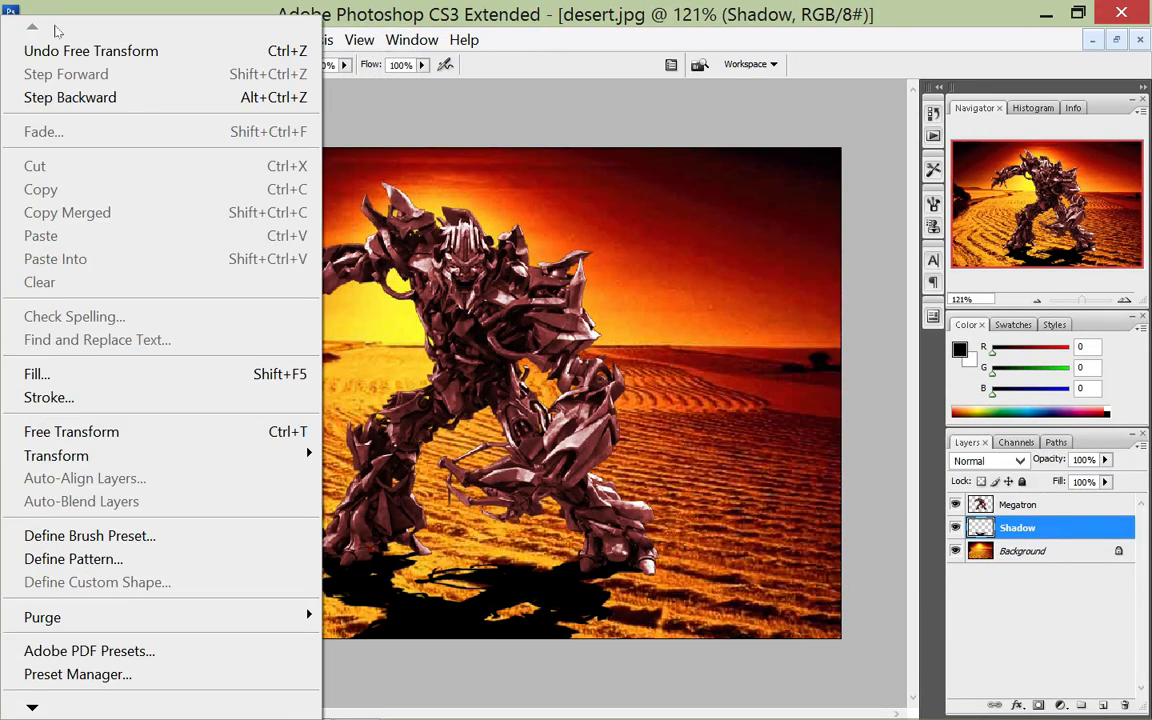
left_click(56, 30)
left_click(70, 39)
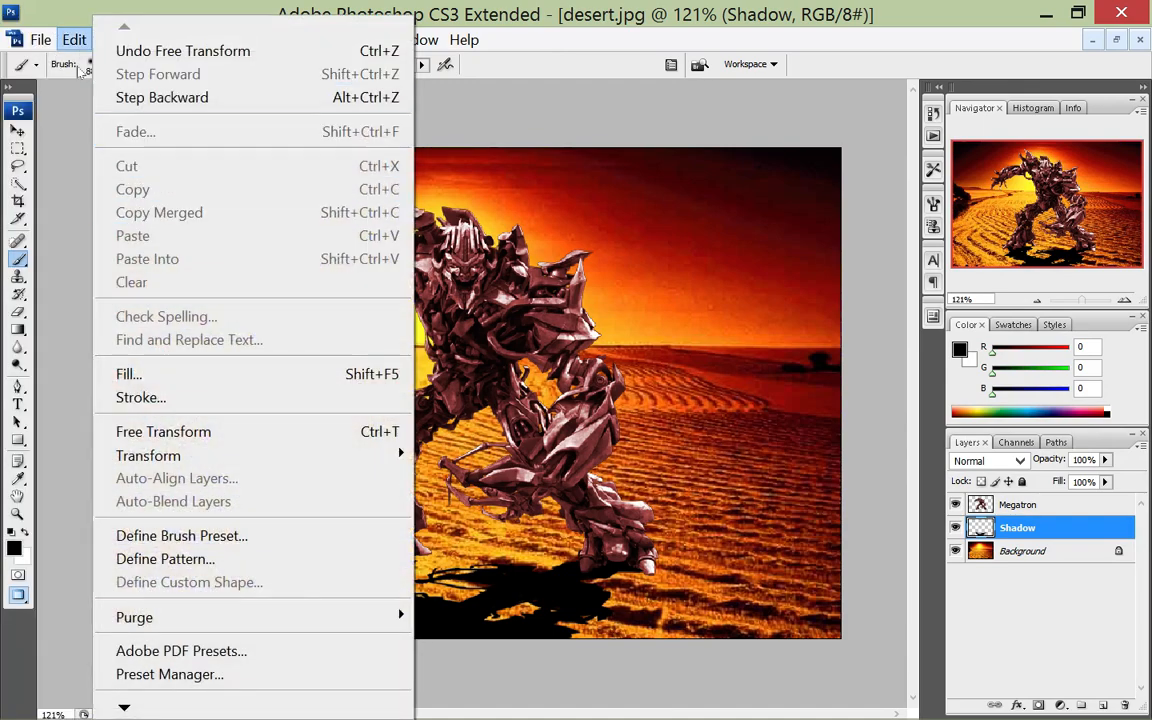
mouse_move(148, 455)
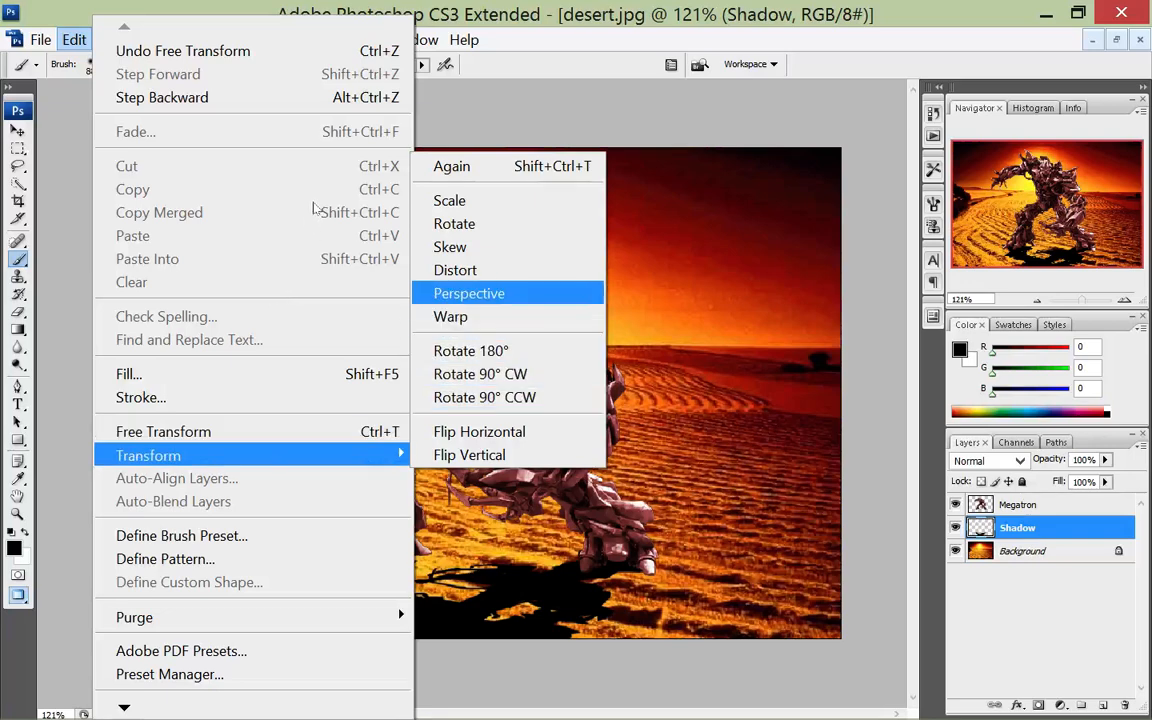
left_click(469, 293)
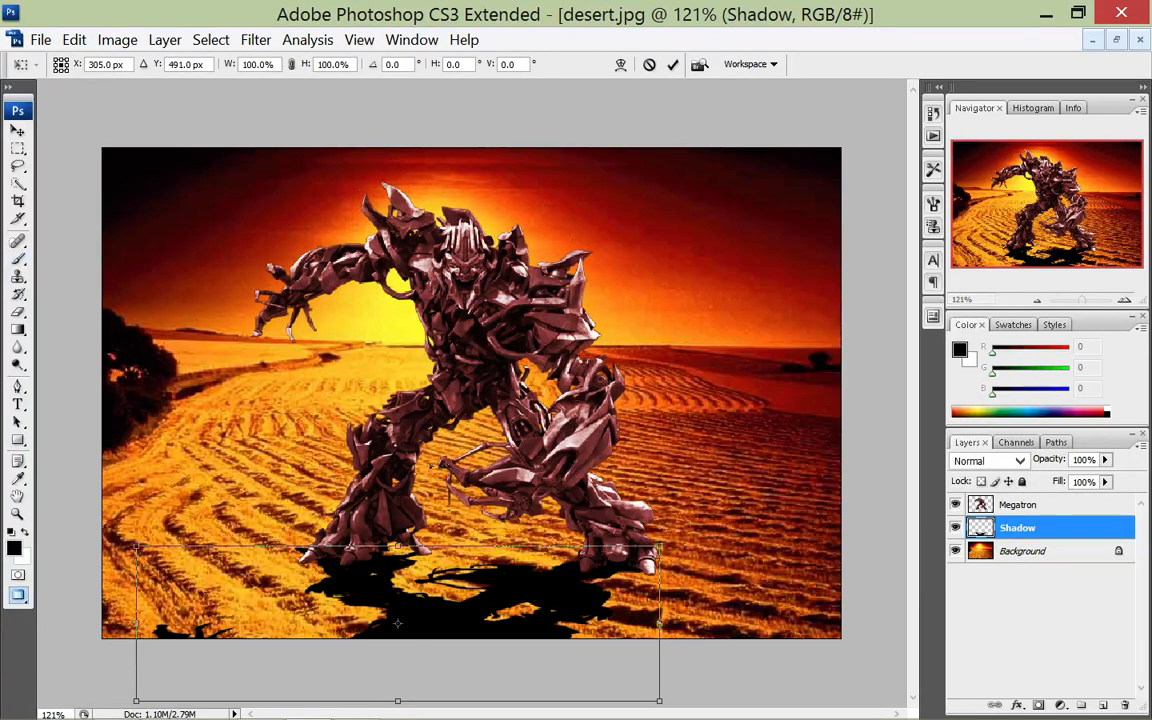
left_click_drag(659, 701, 792, 703)
left_click_drag(500, 600, 504, 600)
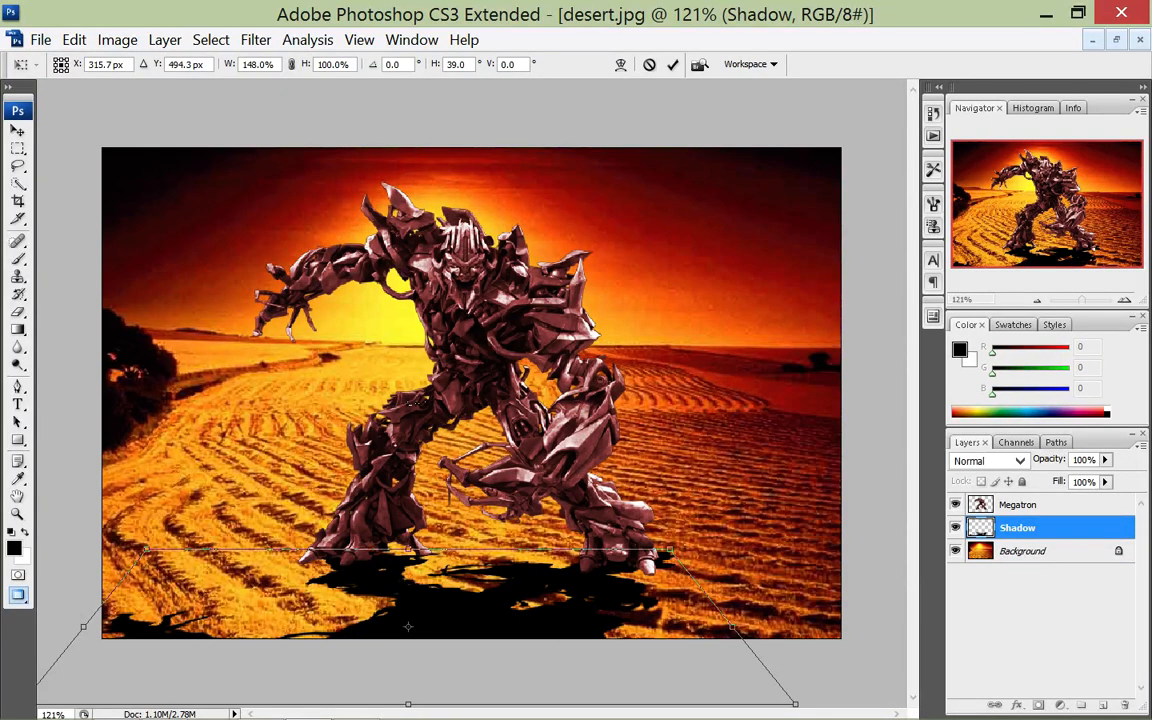
key("Return")
key("b")
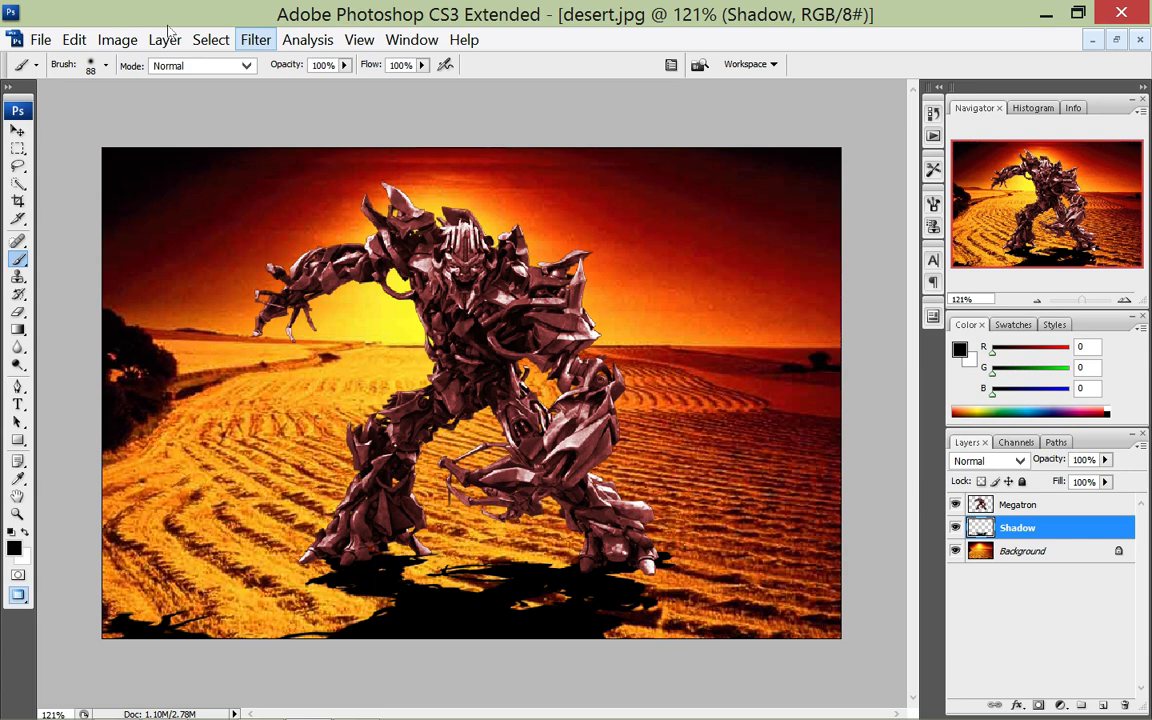
- Apply a Gaussian Blur to the Shadow layer, trying radii of 2.4 and 0.6 pixels before settling on 3.1 pixels
key("alt+t")
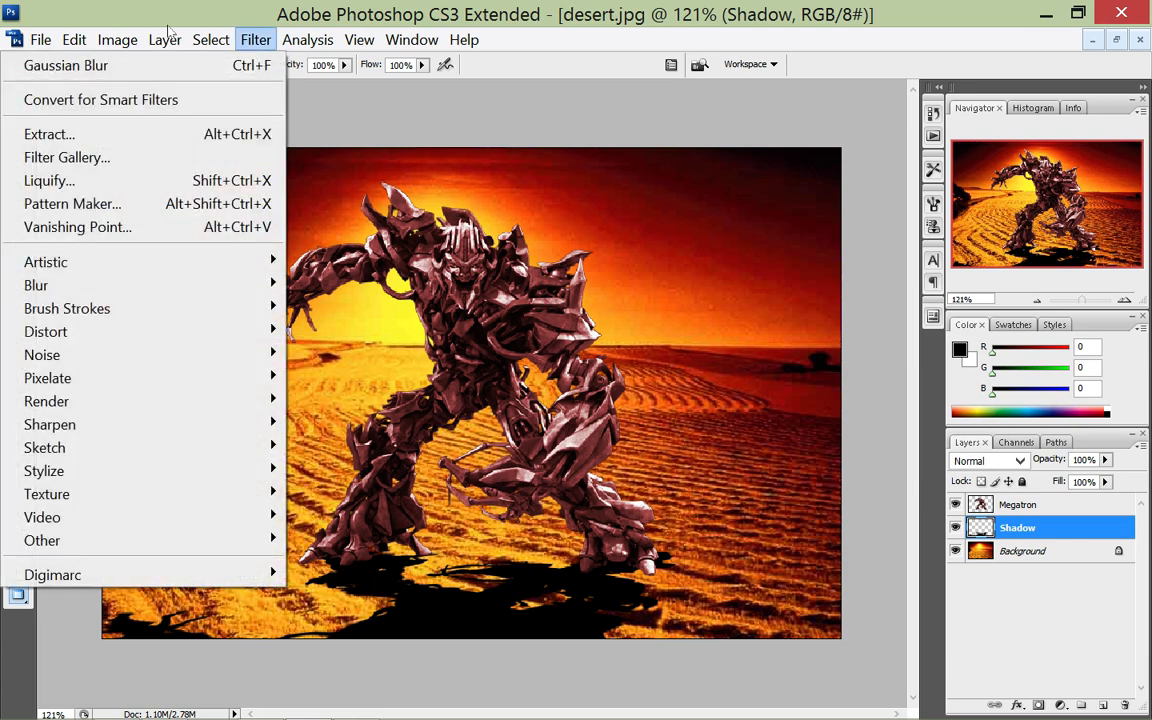
key("Down")
key("Down")
key("Down")
key("Down")
key("Down")
key("Down")
key("Down")
key("Down")
key("Down")
key("Right")
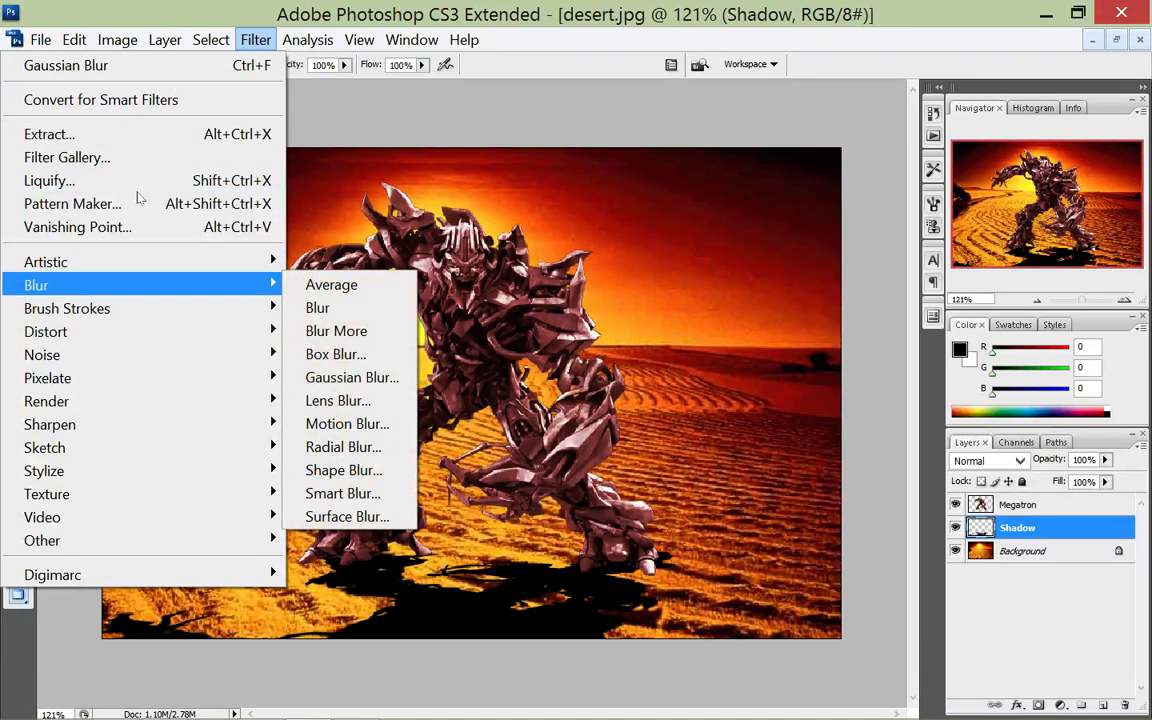
key("Down")
key("Down")
key("Down")
key("Down")
key("Down")
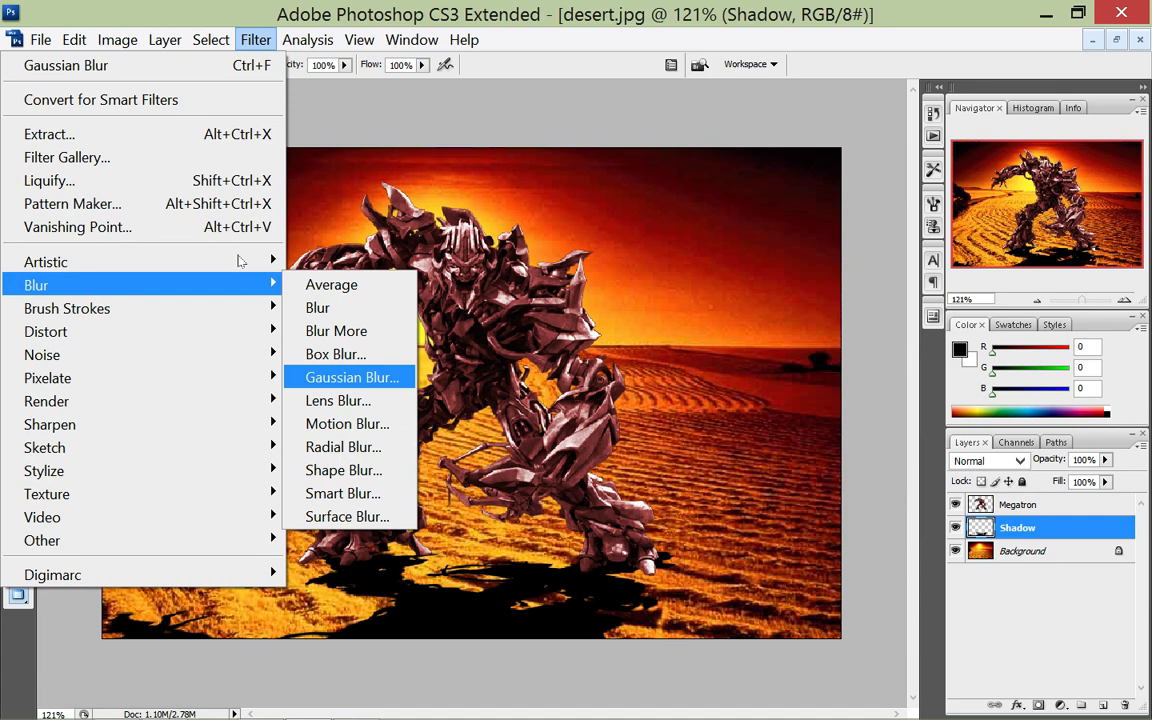
key("Return")
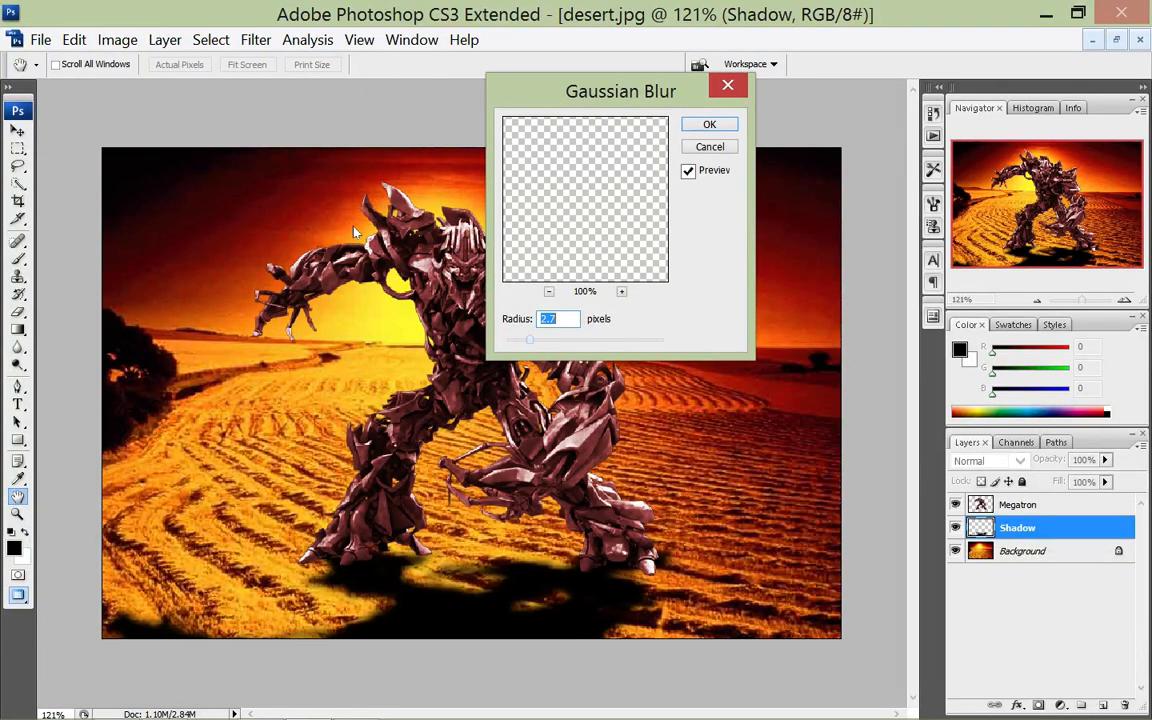
key("Down")
key("Down")
key("Down")
key("Down")
key("Down")
key("Down")
key("Down")
key("Down")
key("Down")
key("Down")
key("Down")
key("Down")
key("Down")
key("Down")
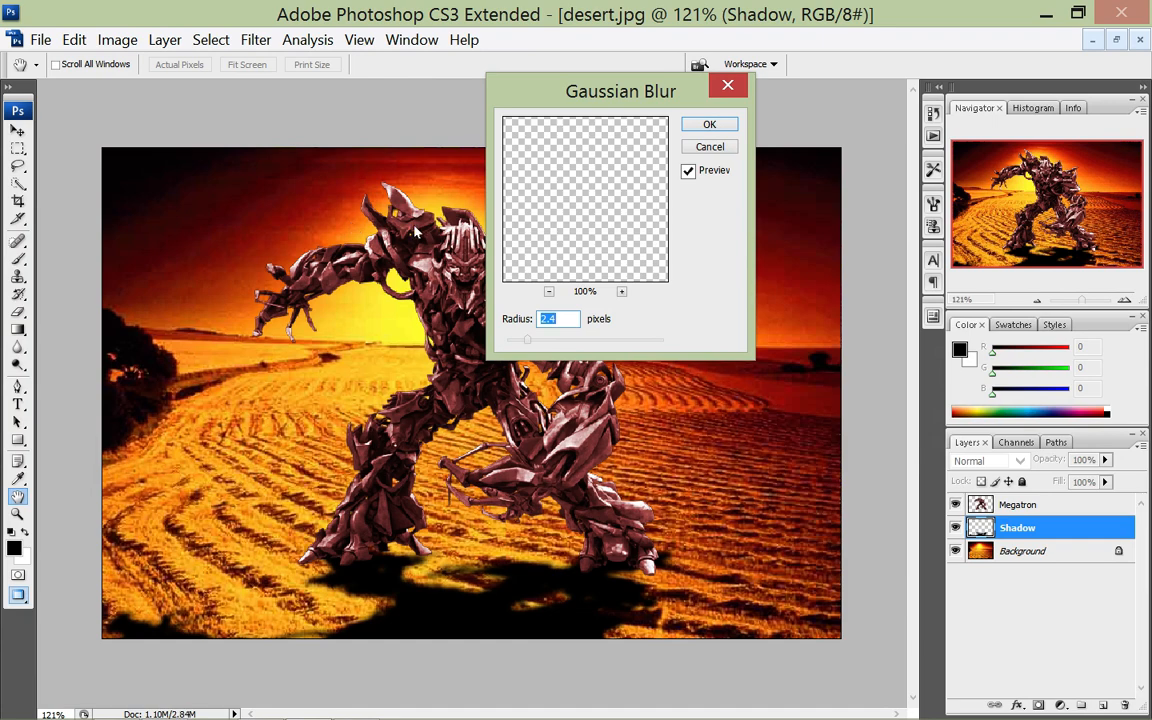
type("59.9")
type("0.6")
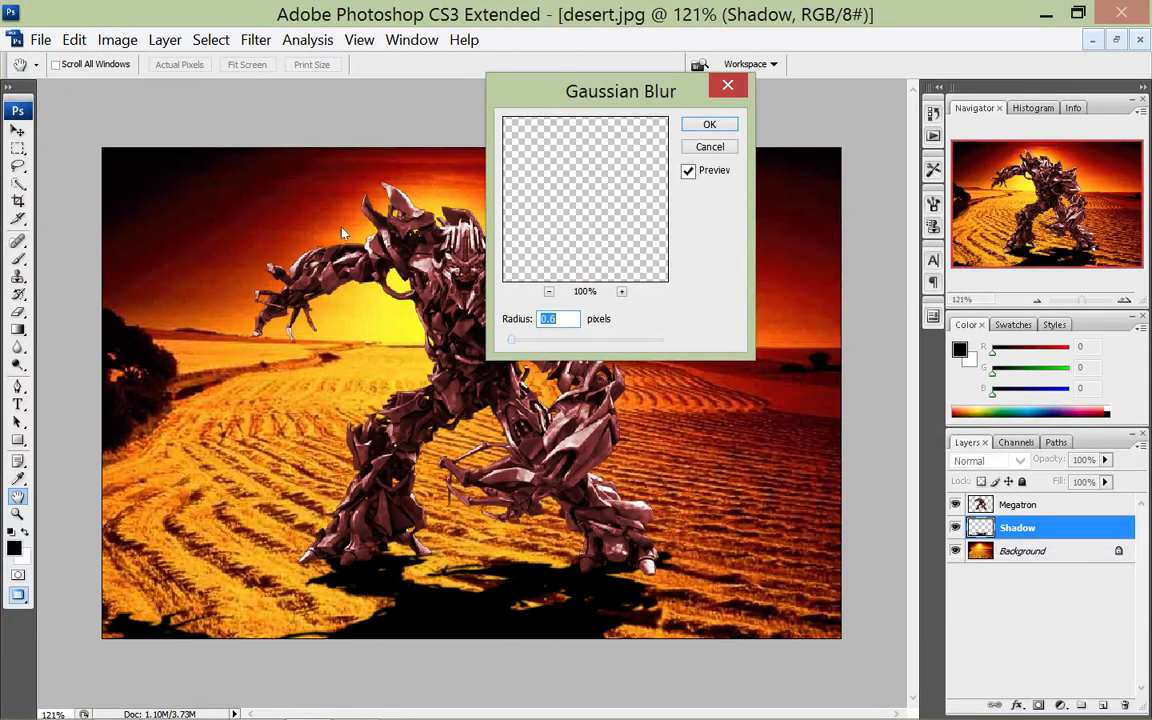
key("Up")
key("Up")
key("Up")
key("Up")
key("Up")
key("Up")
key("Up")
key("Up")
key("Up")
key("Up")
key("Up")
key("Up")
key("Up")
key("Up")
key("Up")
key("Up")
key("Up")
key("Up")
key("Up")
key("Up")
key("Up")
key("Up")
key("Up")
key("Up")
key("Up")
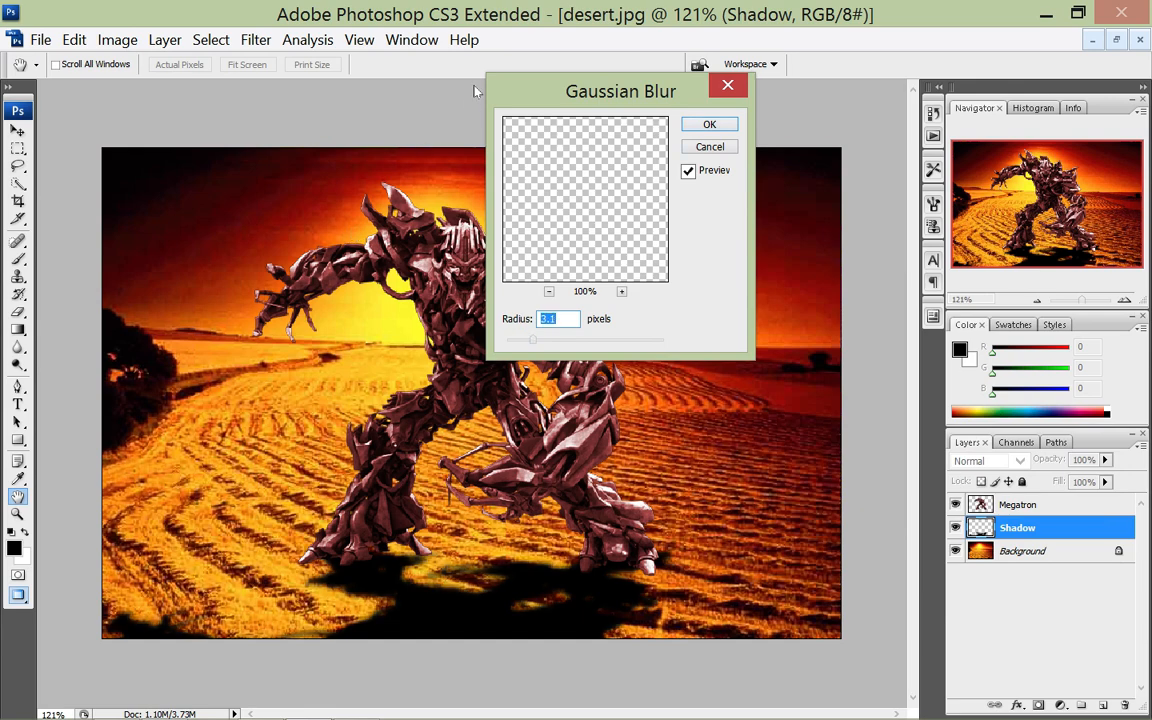
key("Return")
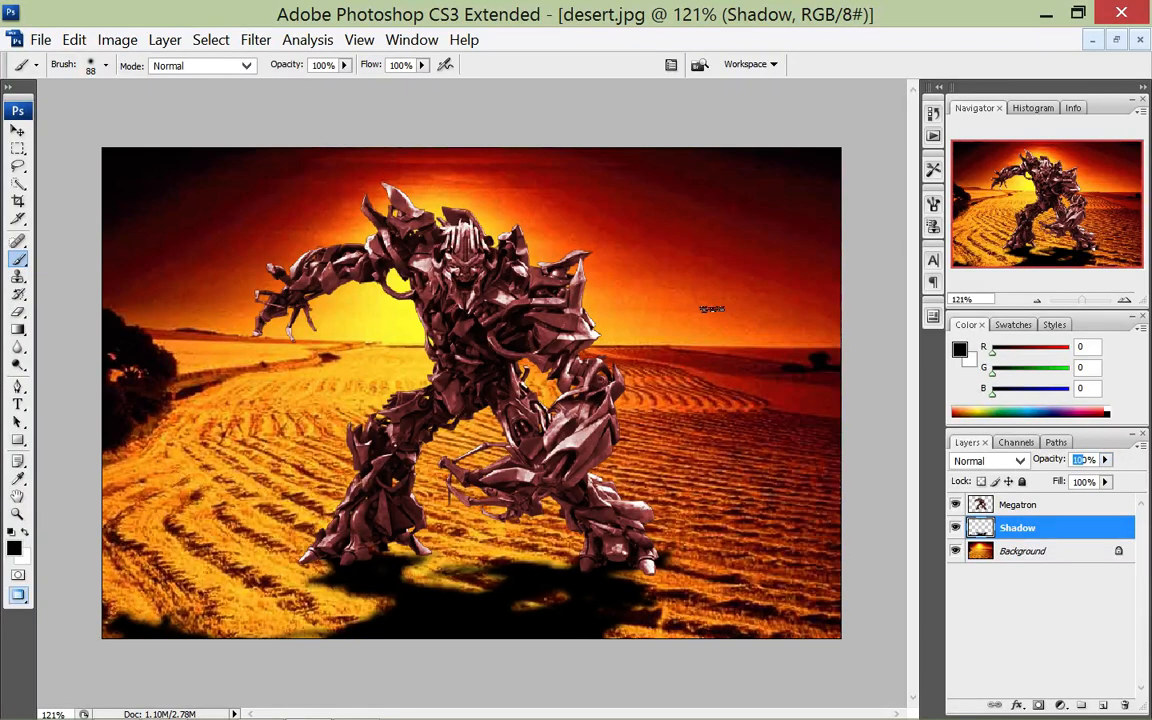
- Set the Shadow layer's opacity to 75% and view the whole composition at 100% zoom
type("75")
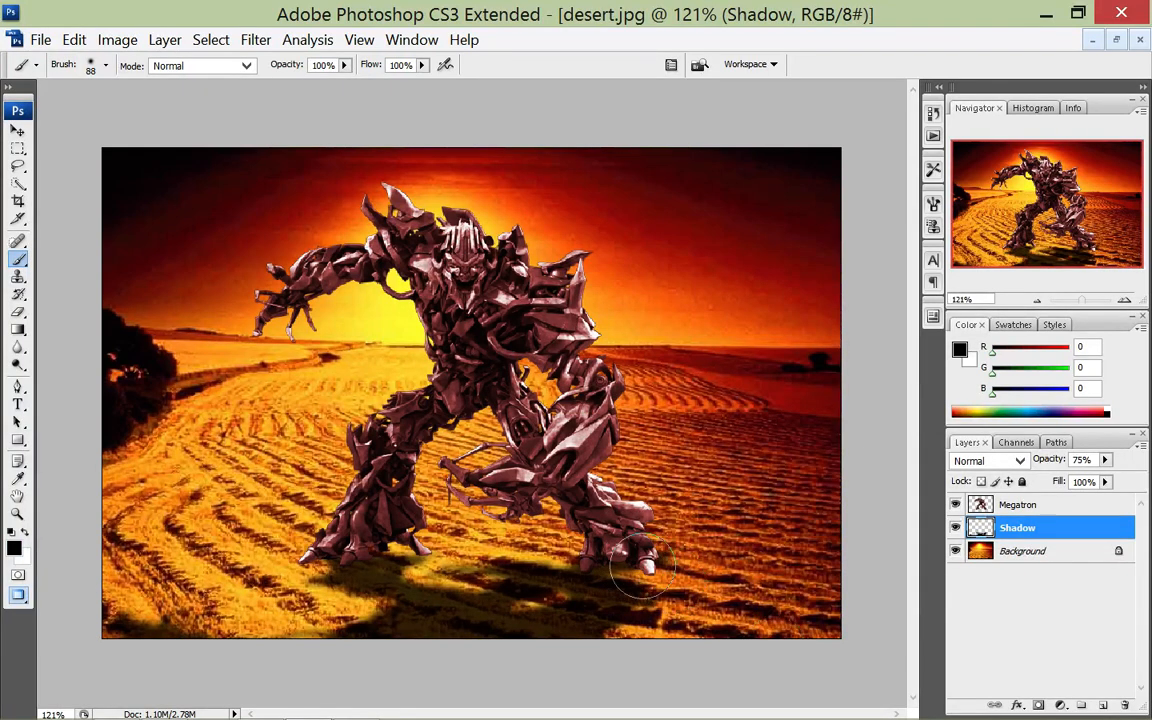
key("ctrl+minus")
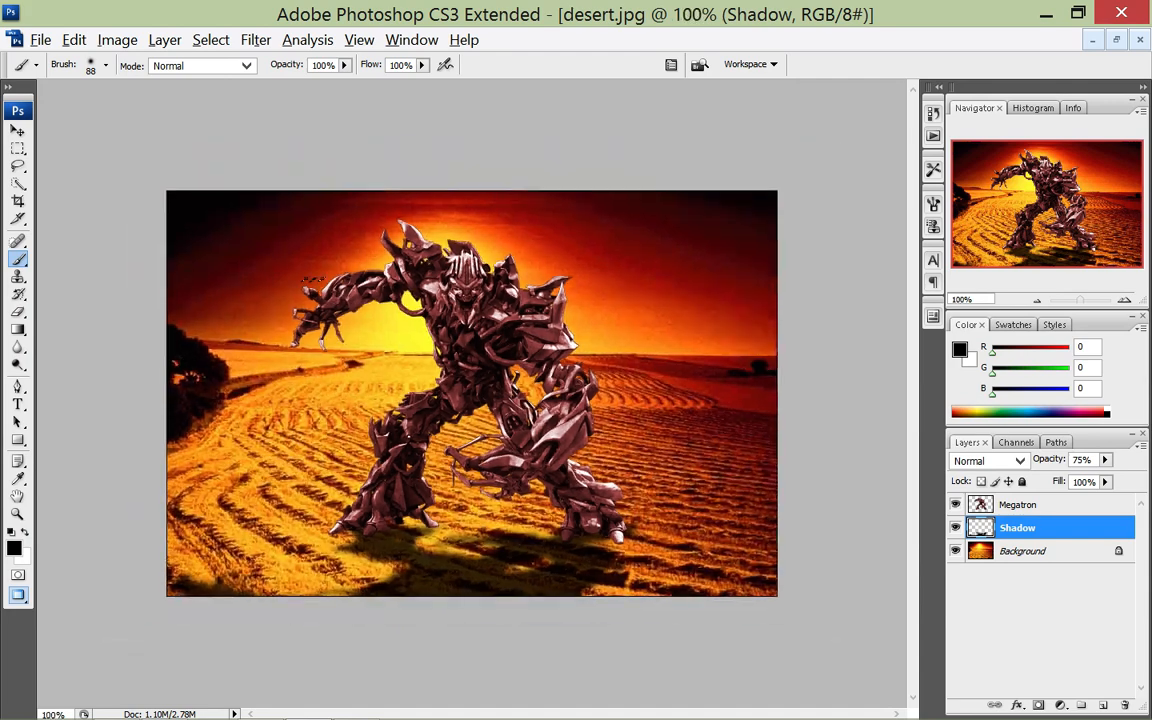